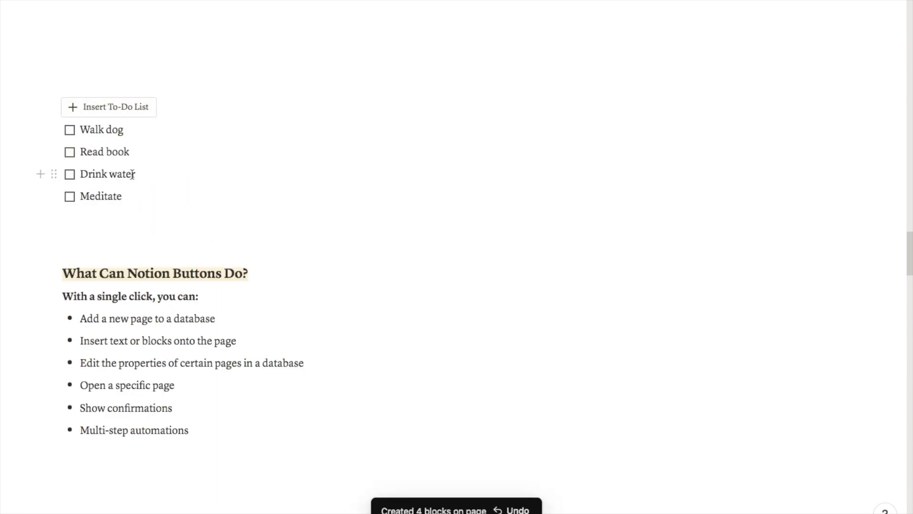
# - Insert another set of the four to-do items with the Insert To-Do List button
pyautogui.click(103, 107)
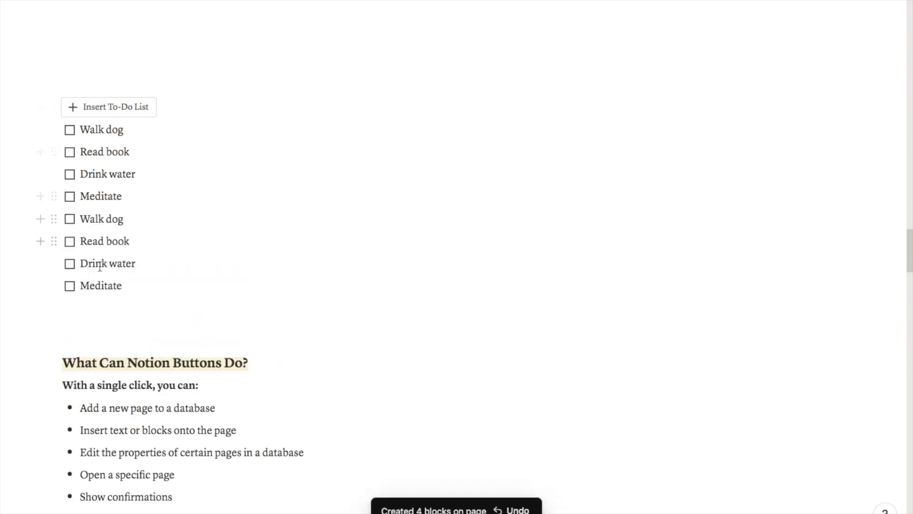
pyautogui.click(128, 288)
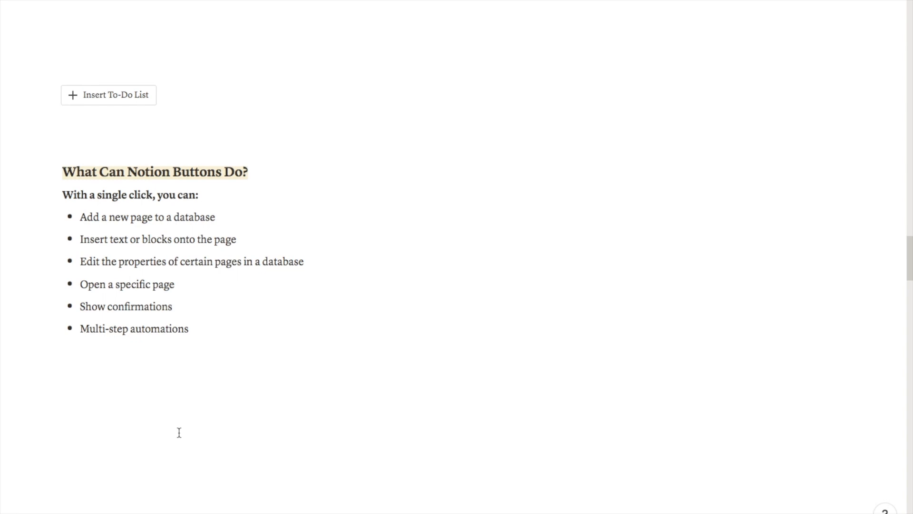
pyautogui.scroll(1, 339, 473)
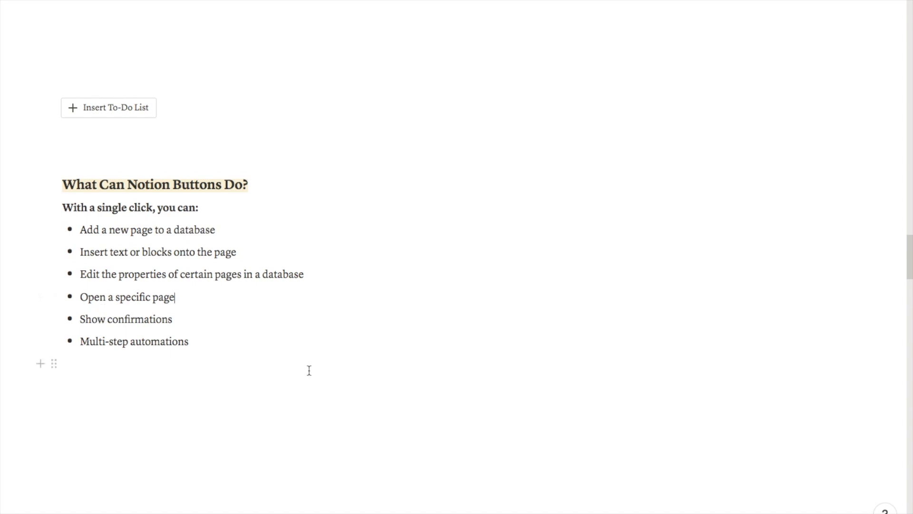
pyautogui.moveTo(200, 344); pyautogui.dragTo(76, 343)
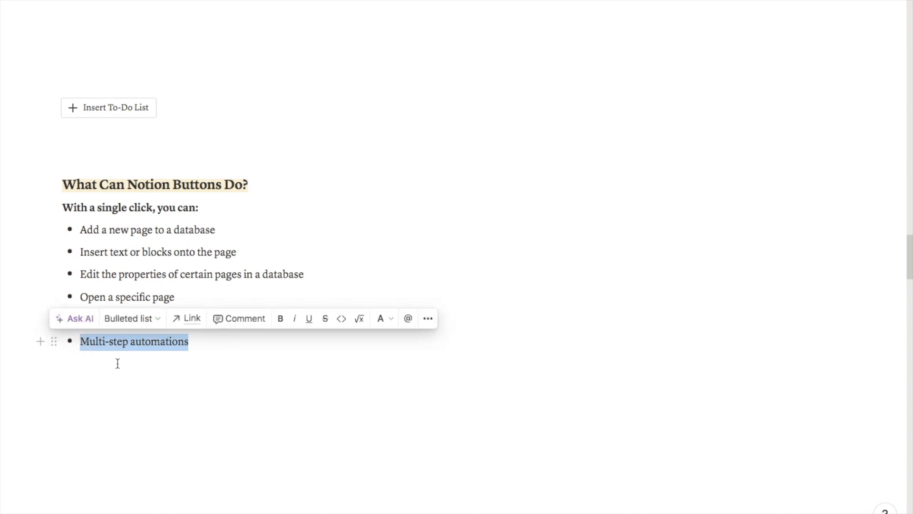
pyautogui.click(132, 414)
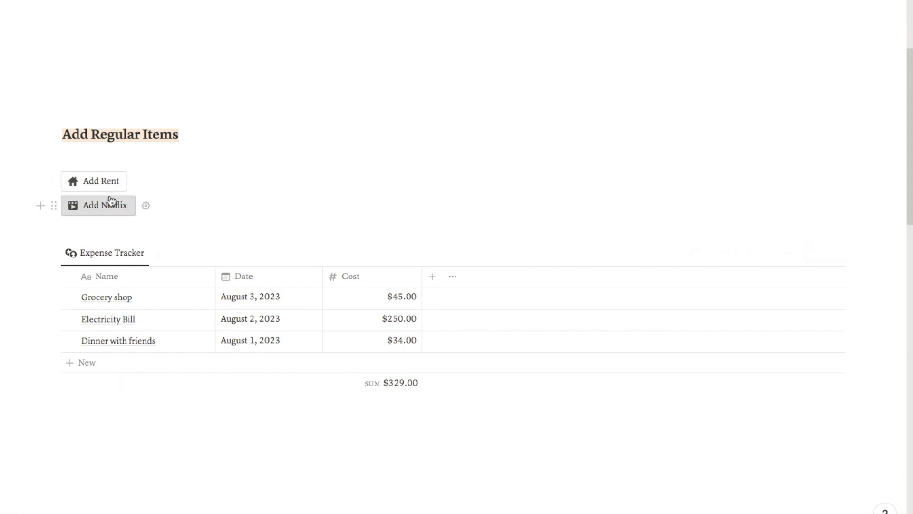
# - Run the Add Rent and Add Netflix buttons to add both expenses to the Expense Tracker
pyautogui.click(109, 181)
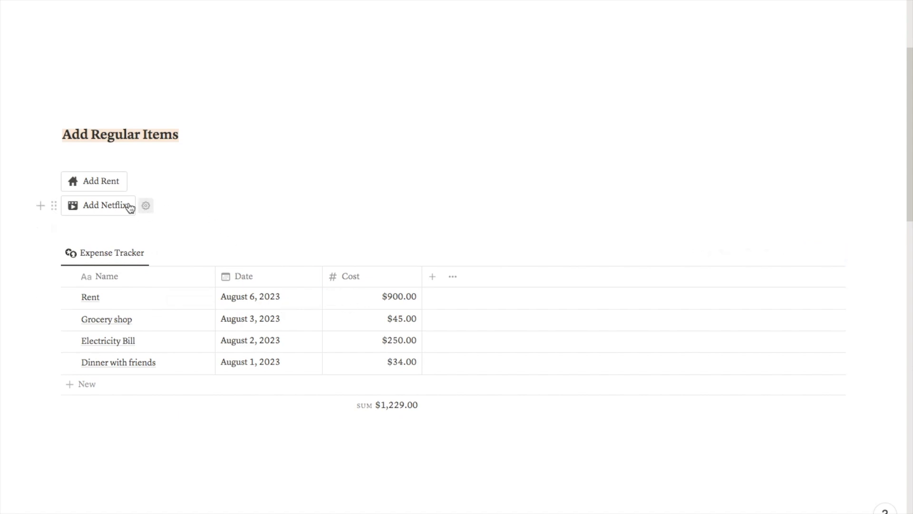
pyautogui.click(99, 205)
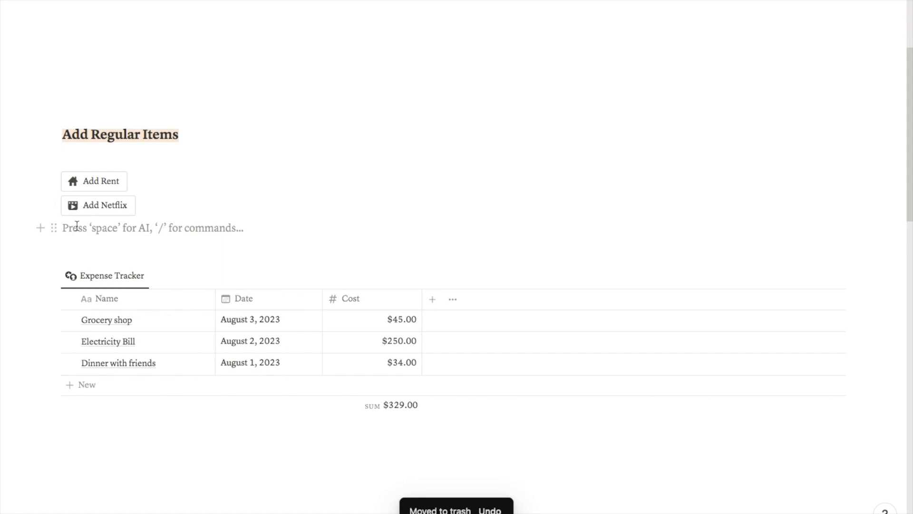
# - Insert a new button below Add Netflix, name it Add Phone Bill and give it the phone handset icon
pyautogui.write('/butt')
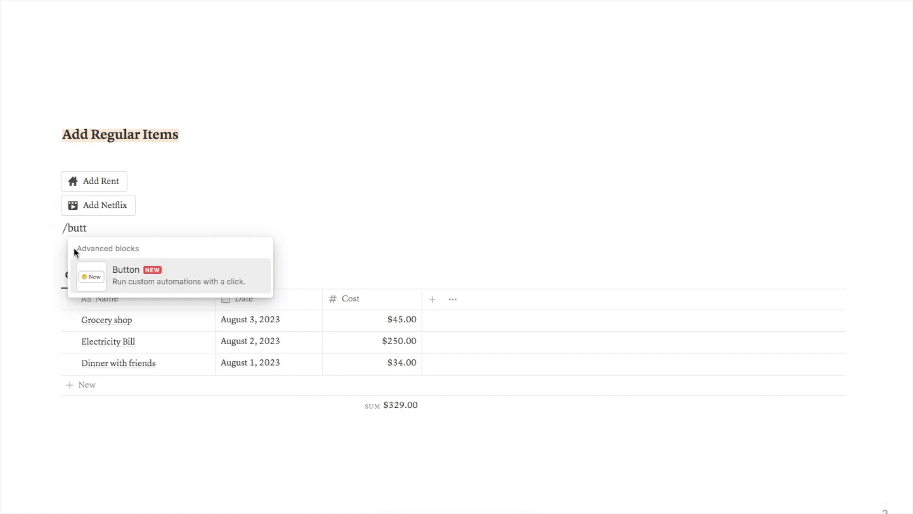
pyautogui.click(126, 271)
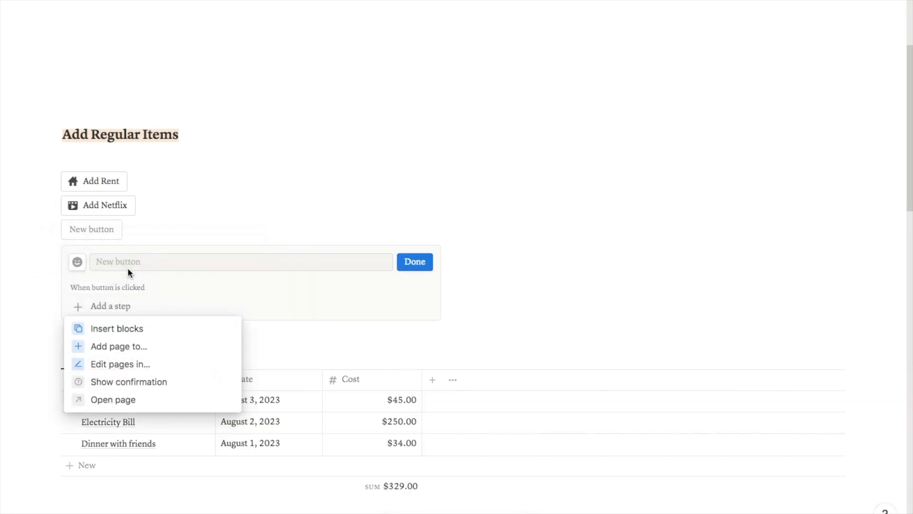
pyautogui.click(128, 268)
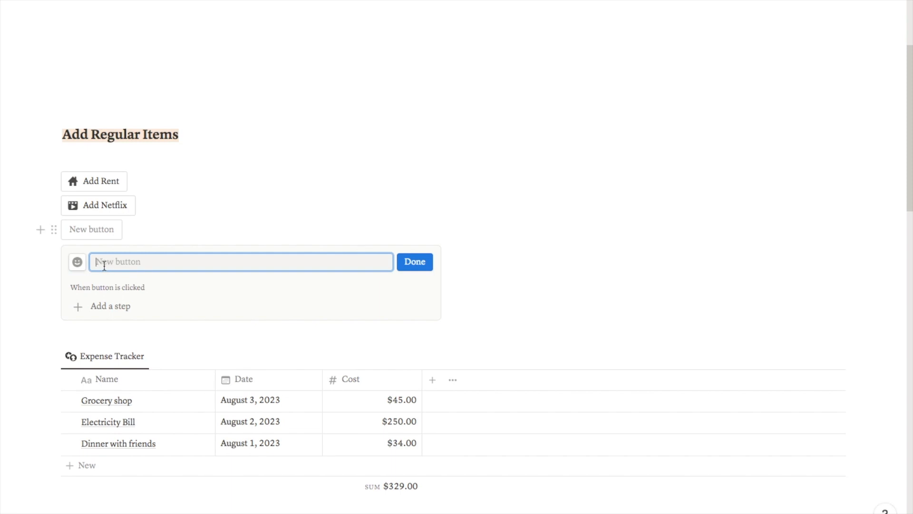
pyautogui.write('Add Ph')
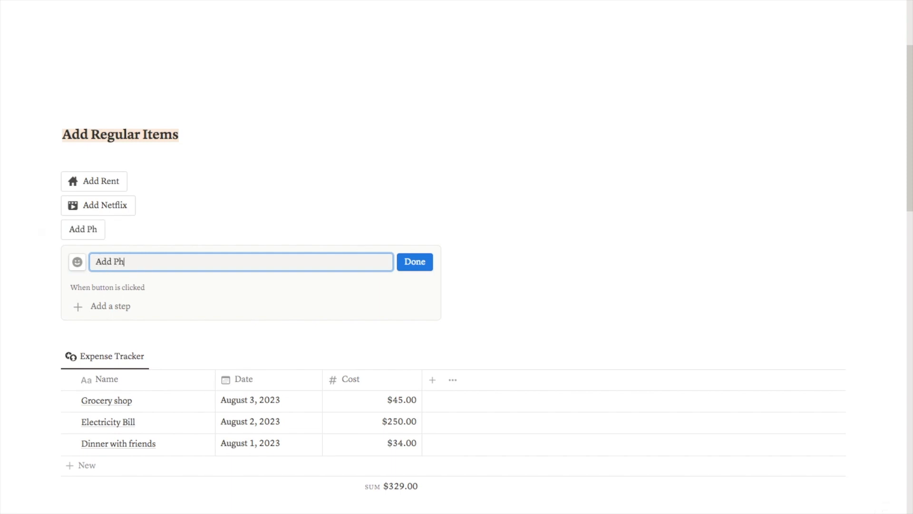
pyautogui.write('one Bill')
pyautogui.click(77, 263)
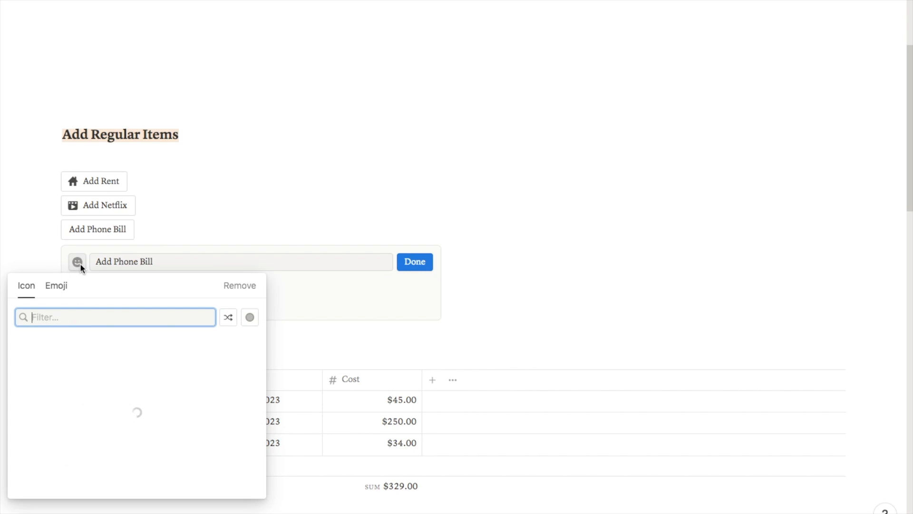
pyautogui.write('phone')
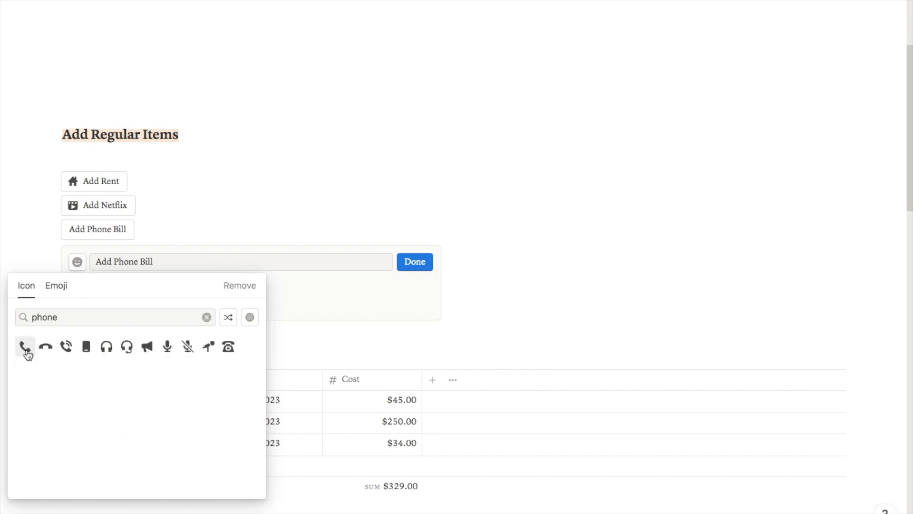
pyautogui.click(20, 368)
# - Give the Add Phone Bill button a step that adds a page named Phone Bill to the Expense Tracker database
pyautogui.click(102, 307)
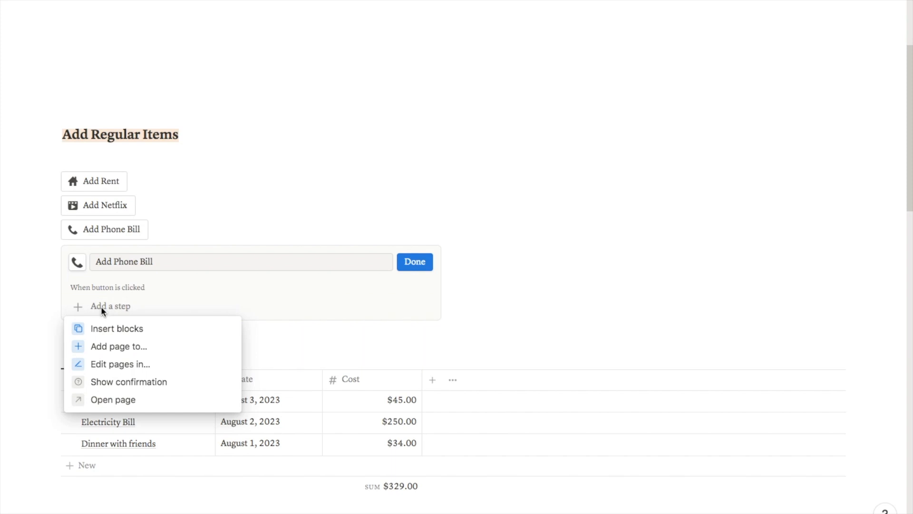
pyautogui.click(152, 350)
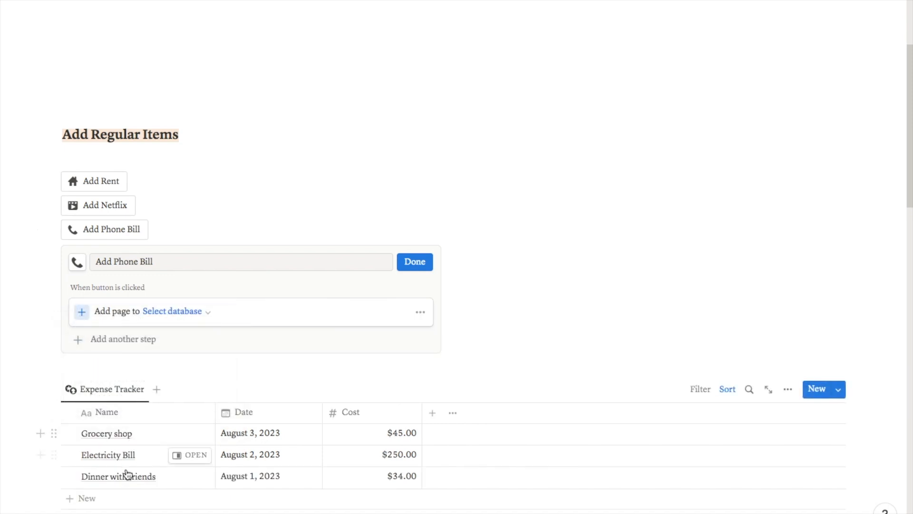
pyautogui.click(175, 310)
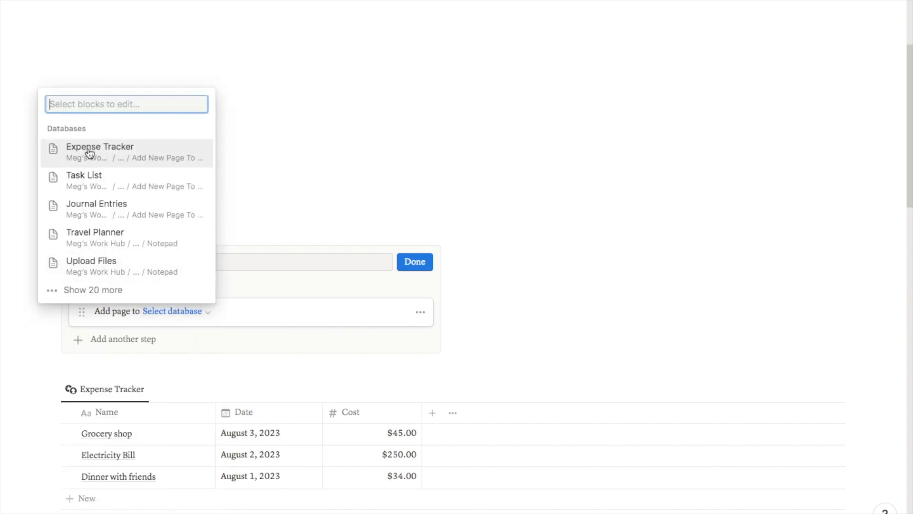
pyautogui.click(89, 153)
pyautogui.click(186, 325)
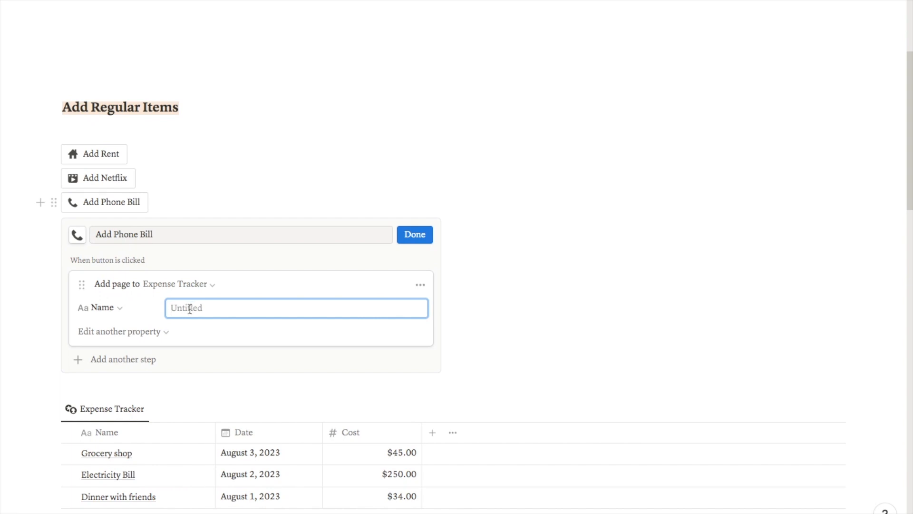
pyautogui.write('Phone Bill')
# - Add the Date property to the Phone Bill page step and set it to Today
pyautogui.click(122, 331)
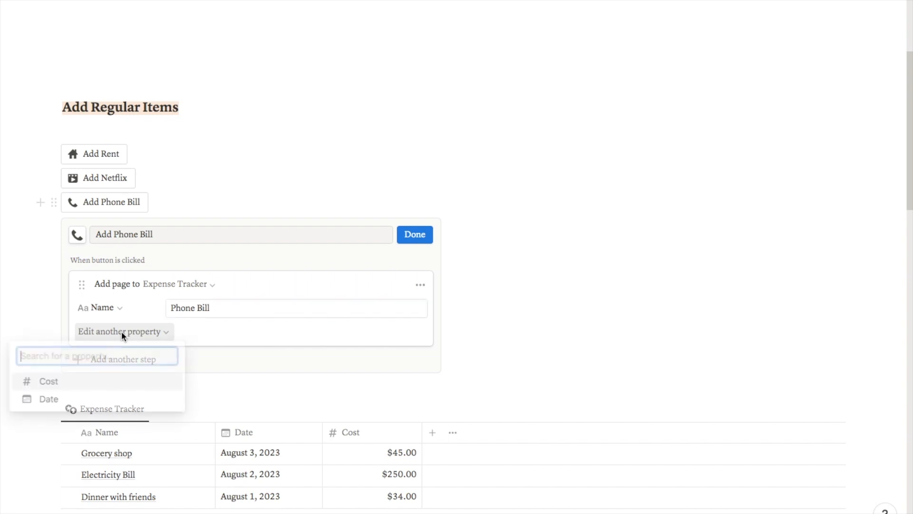
pyautogui.click(52, 399)
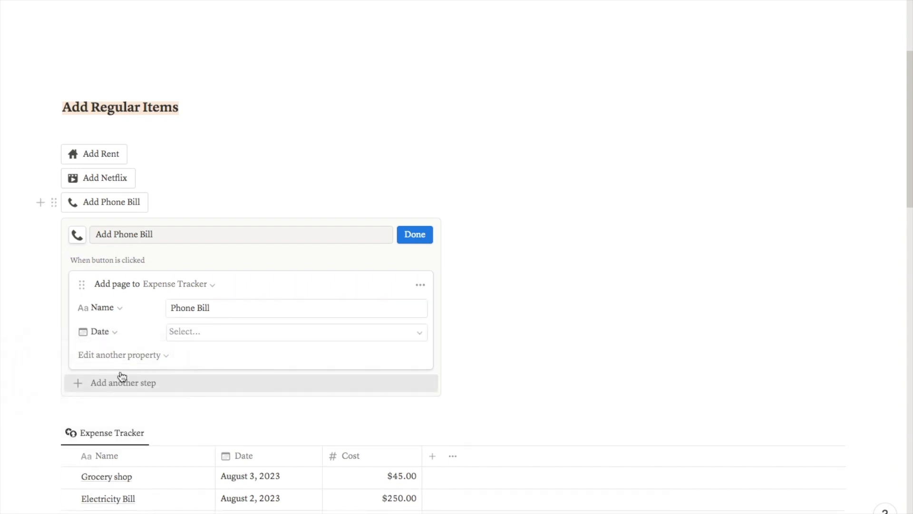
pyautogui.click(189, 333)
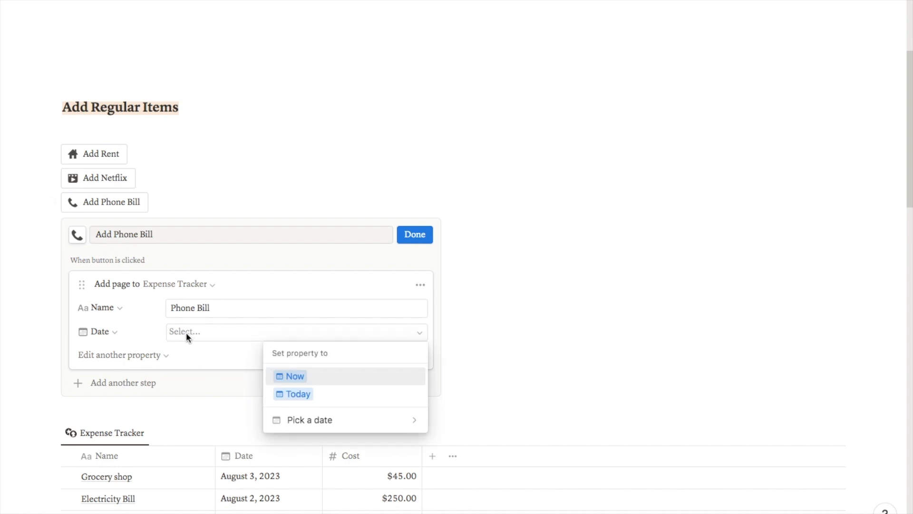
pyautogui.click(295, 396)
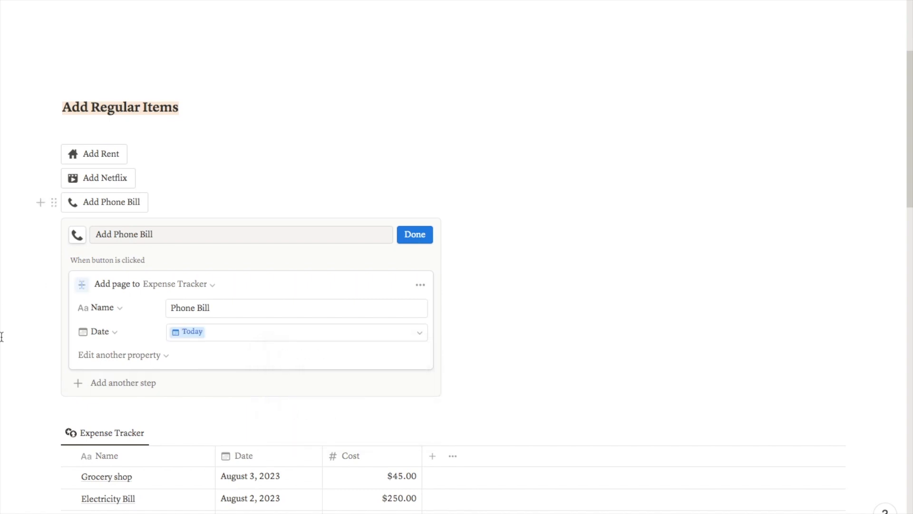
# - Add the Cost property with the value 50, finish the Add Phone Bill button and run it once
pyautogui.click(124, 358)
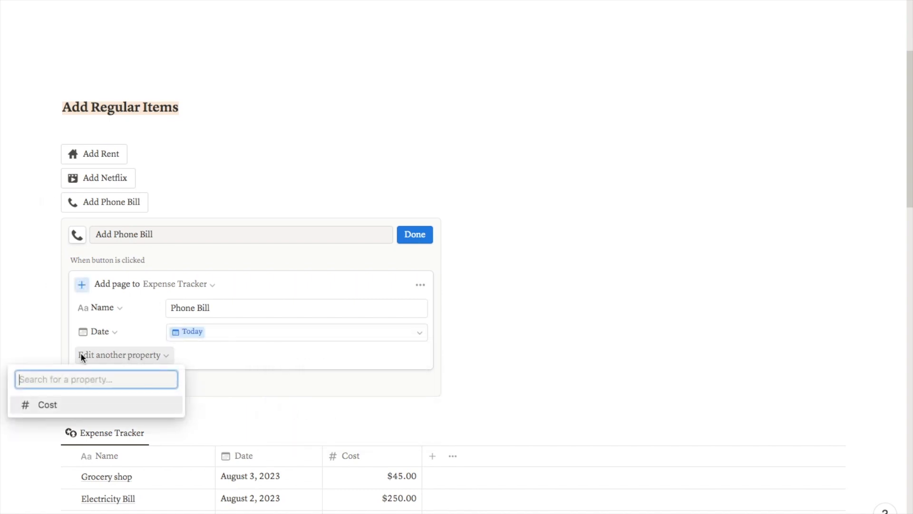
pyautogui.click(47, 406)
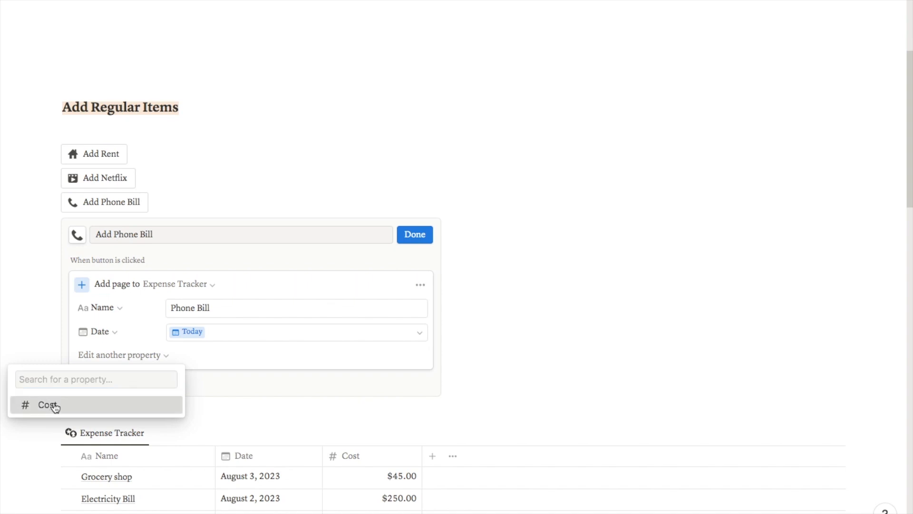
pyautogui.click(181, 361)
pyautogui.write('50')
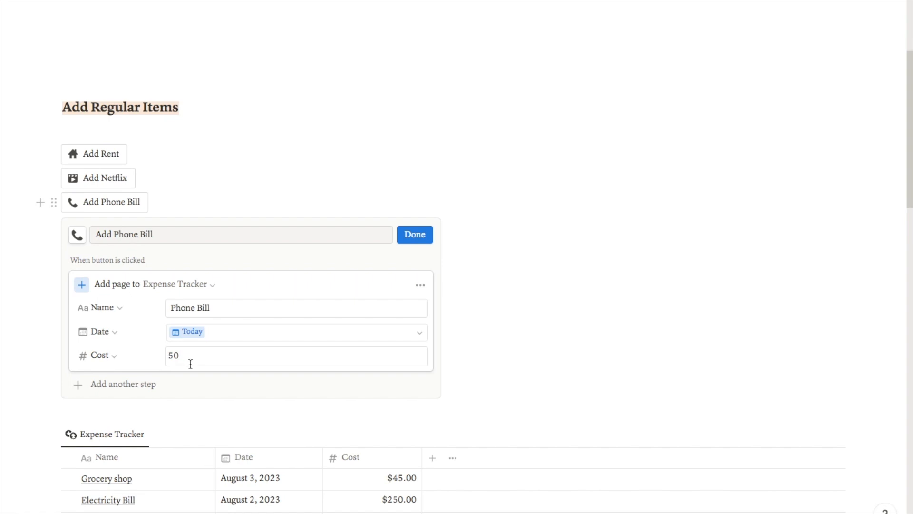
pyautogui.click(415, 235)
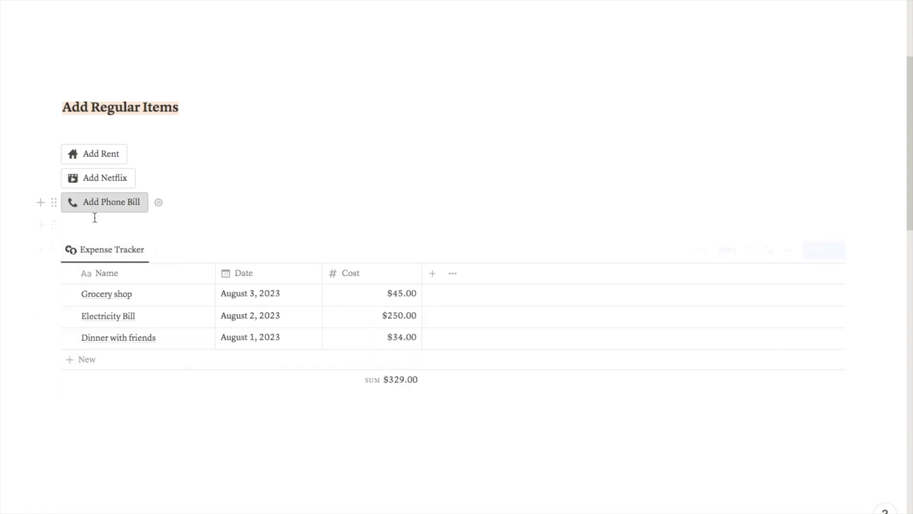
pyautogui.click(114, 210)
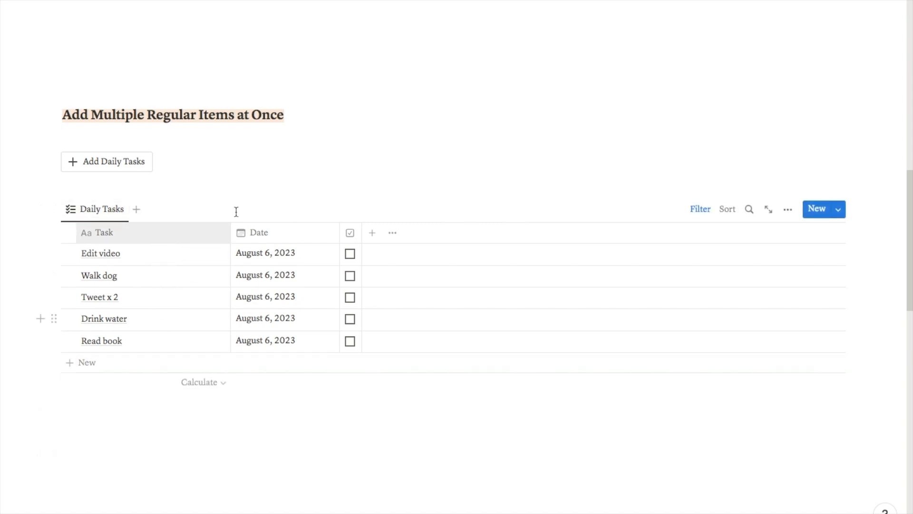
# - Check off all five tasks in the Daily Tasks table and add them again with the Add Daily Tasks button
pyautogui.click(351, 255)
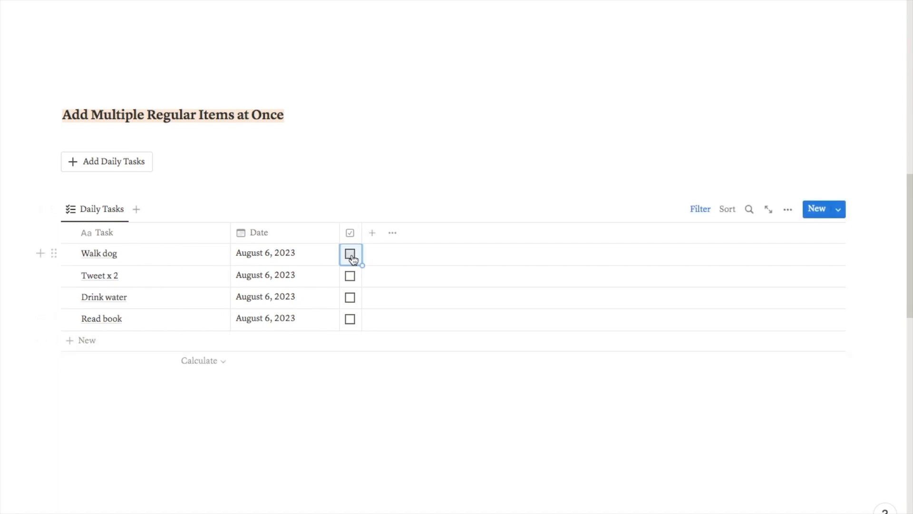
pyautogui.click(351, 256)
pyautogui.click(351, 255)
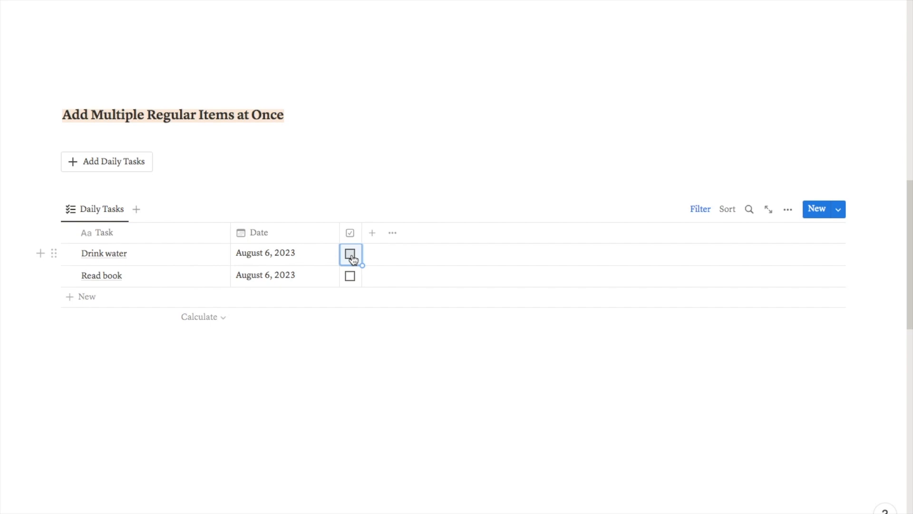
pyautogui.click(351, 255)
pyautogui.click(351, 255)
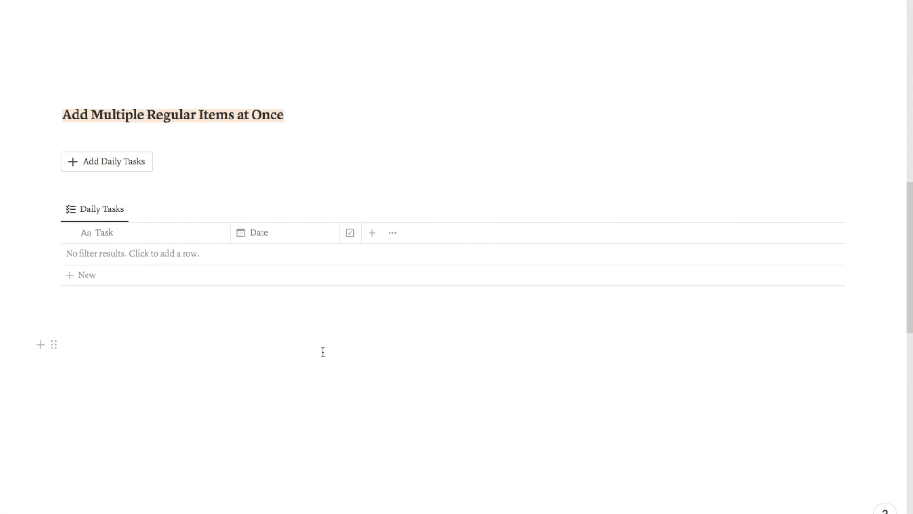
pyautogui.click(132, 168)
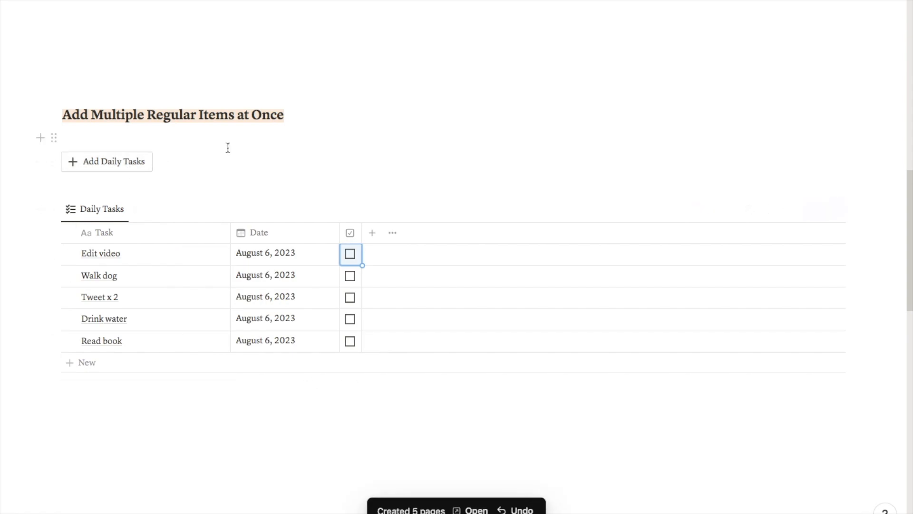
# - Insert a second button below Add Daily Tasks, name it Add Daily Tasks and give it the plus icon
pyautogui.click(87, 188)
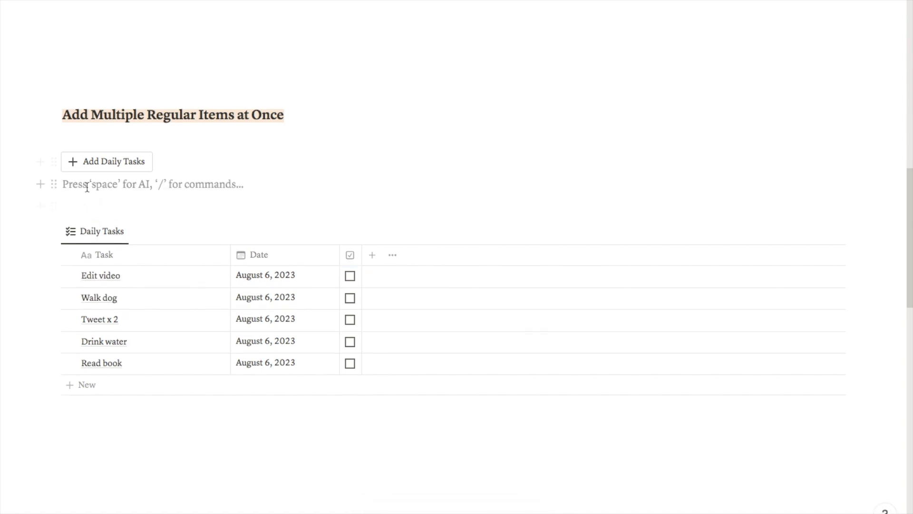
pyautogui.write('/butt')
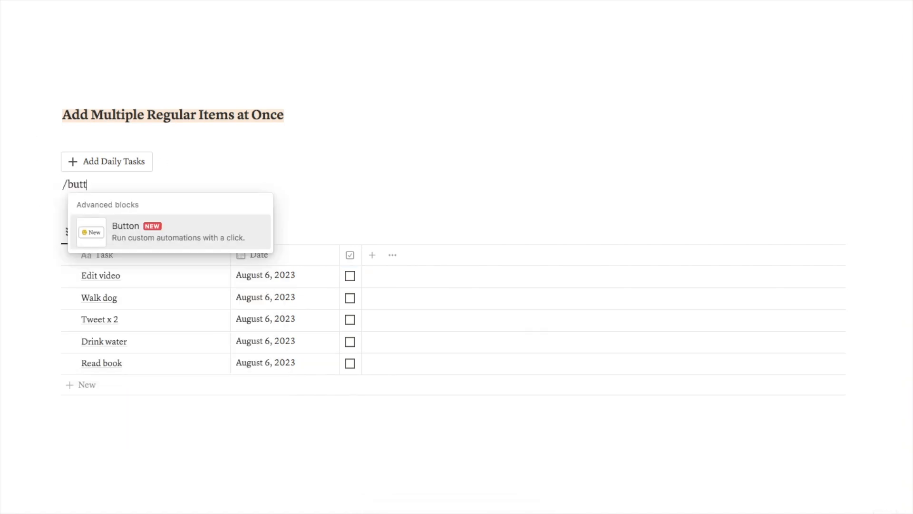
pyautogui.click(125, 225)
pyautogui.press('Escape')
pyautogui.click(121, 219)
pyautogui.write('Add Daily Tasks')
pyautogui.click(77, 219)
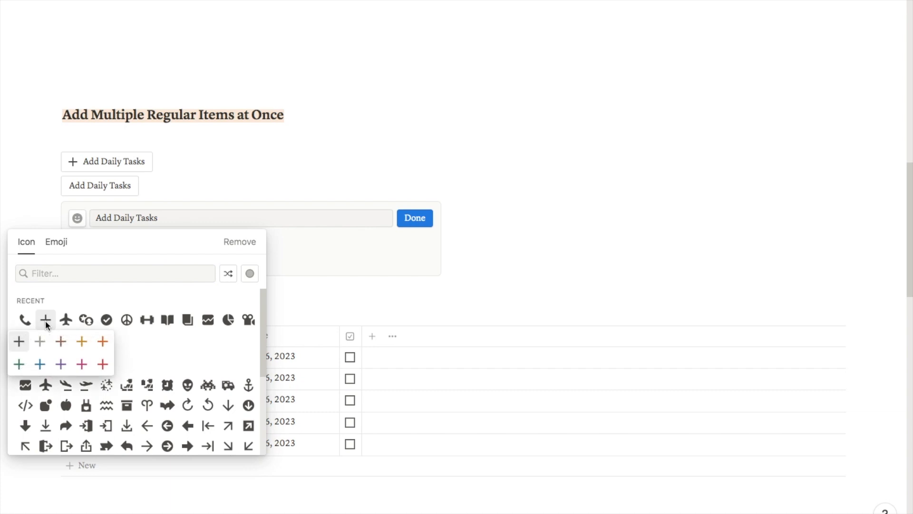
pyautogui.click(45, 320)
# - Give the second Add Daily Tasks button a step that adds a page to Task List with the task Edit video
pyautogui.click(114, 261)
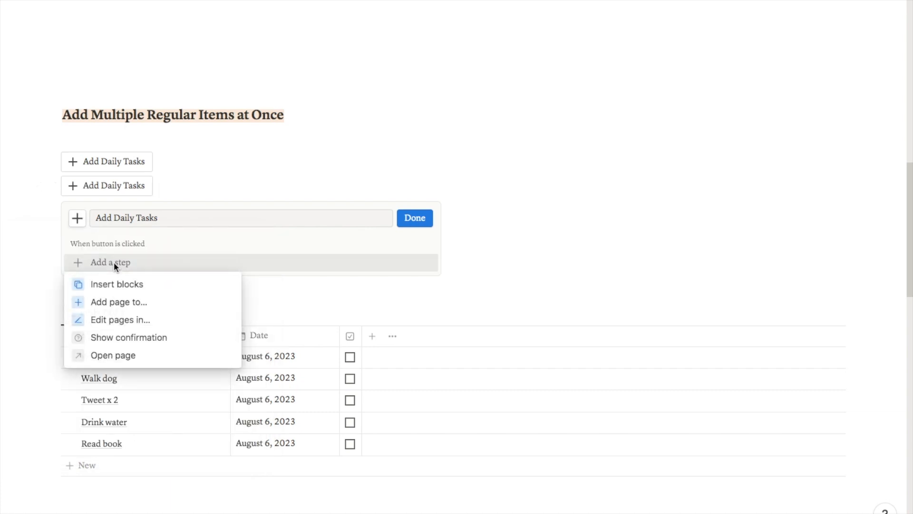
pyautogui.click(134, 303)
pyautogui.click(161, 268)
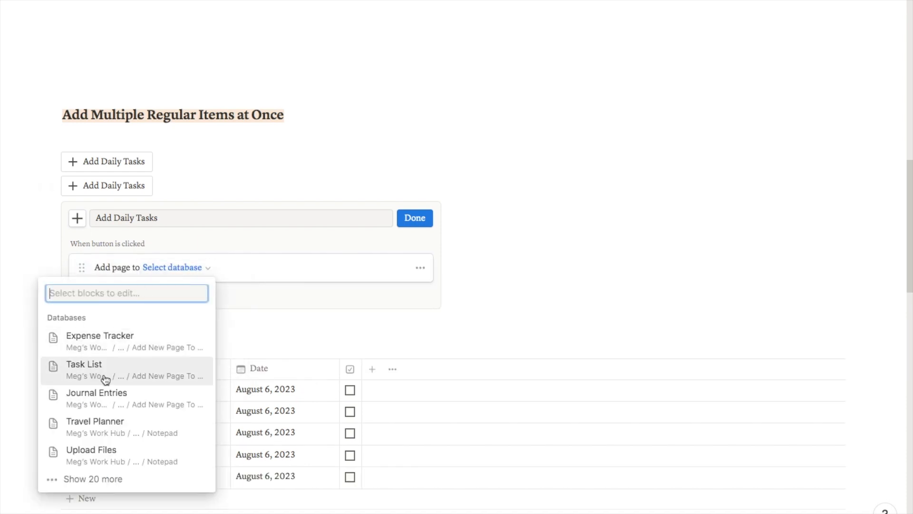
pyautogui.click(104, 378)
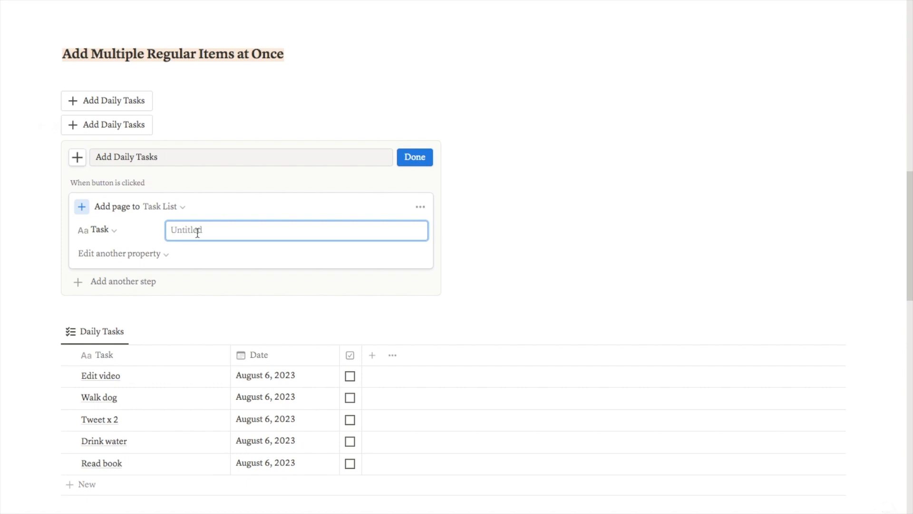
pyautogui.write('Edit video')
# - Add the Date property to the Edit video page step and set it to Today
pyautogui.click(131, 259)
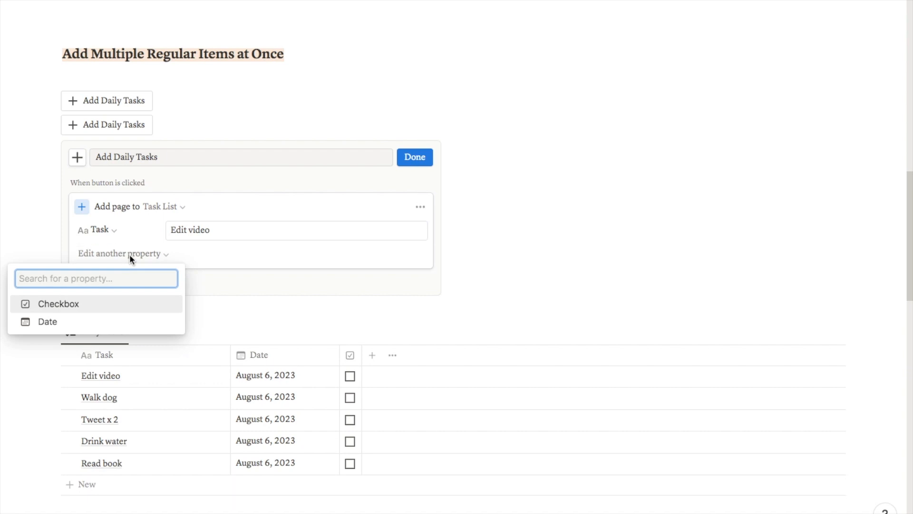
pyautogui.click(75, 325)
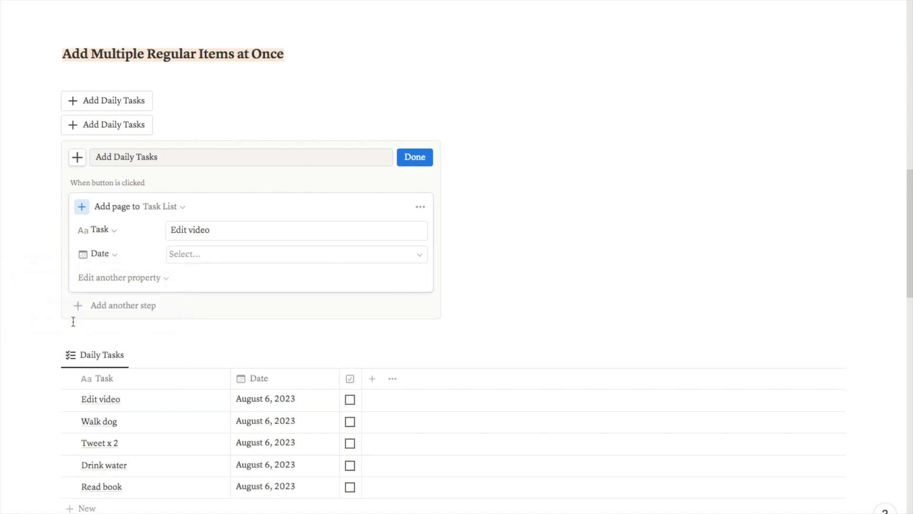
pyautogui.click(200, 255)
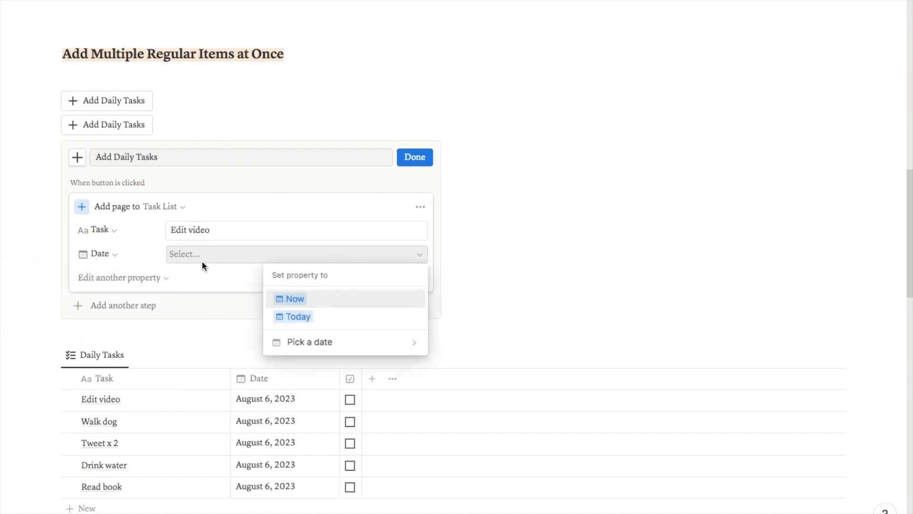
pyautogui.click(299, 315)
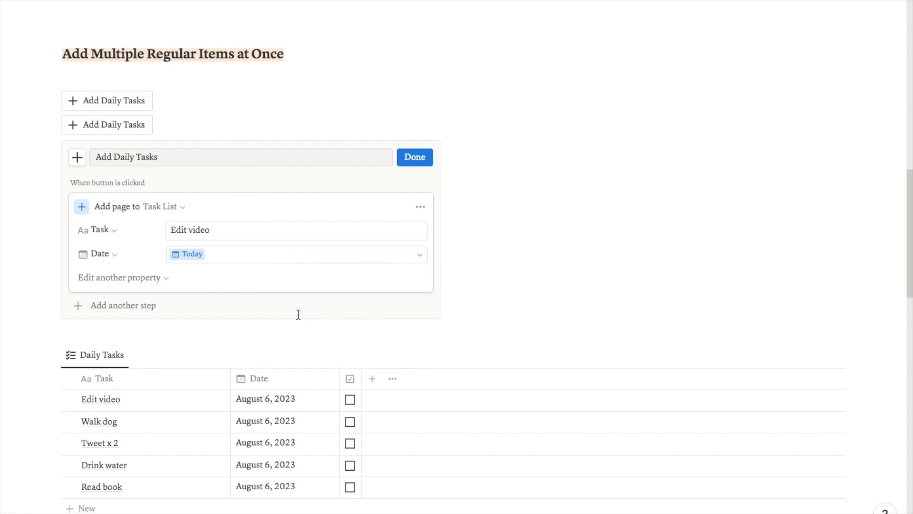
# - Add another step to the button that adds a page to Task List with the task Walk dog
pyautogui.click(100, 309)
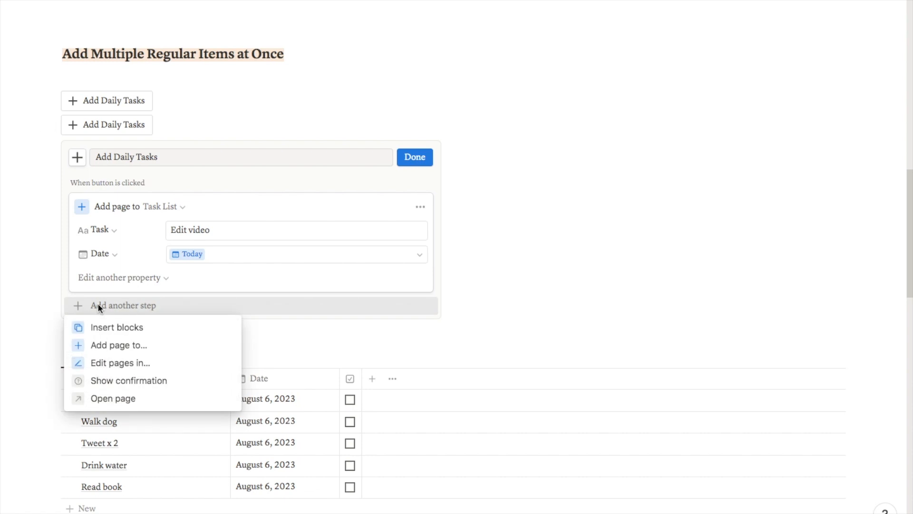
pyautogui.click(97, 345)
pyautogui.click(162, 312)
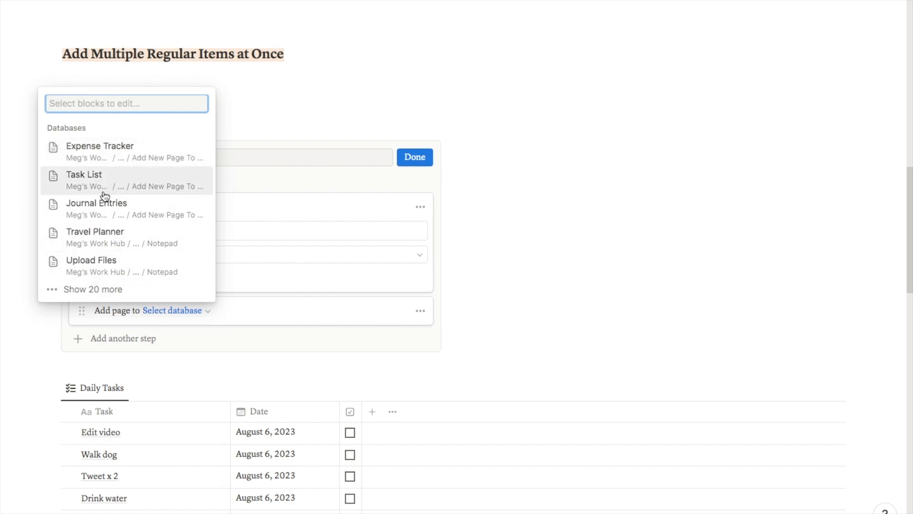
pyautogui.click(105, 181)
pyautogui.click(202, 336)
pyautogui.scroll(-2, 198, 333)
pyautogui.write('Walk dog')
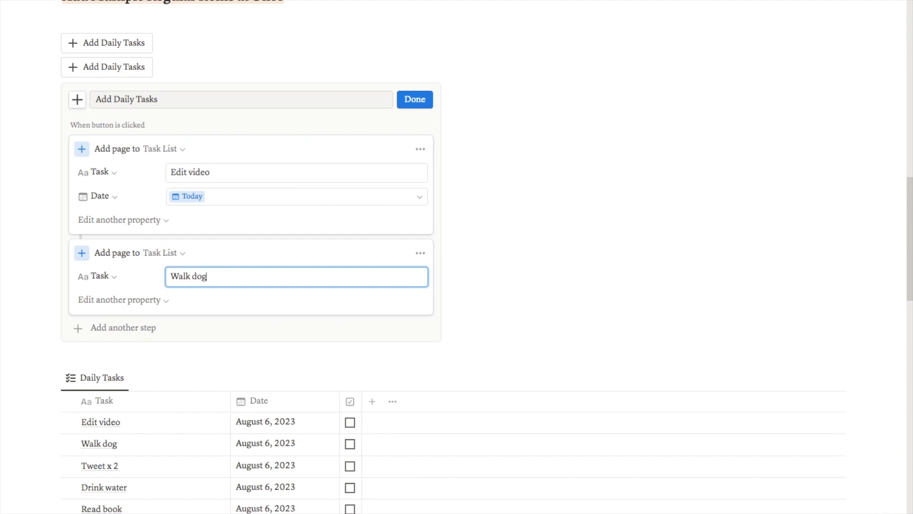
# - Add the Date property to the Walk dog page step and set it to Today
pyautogui.click(122, 300)
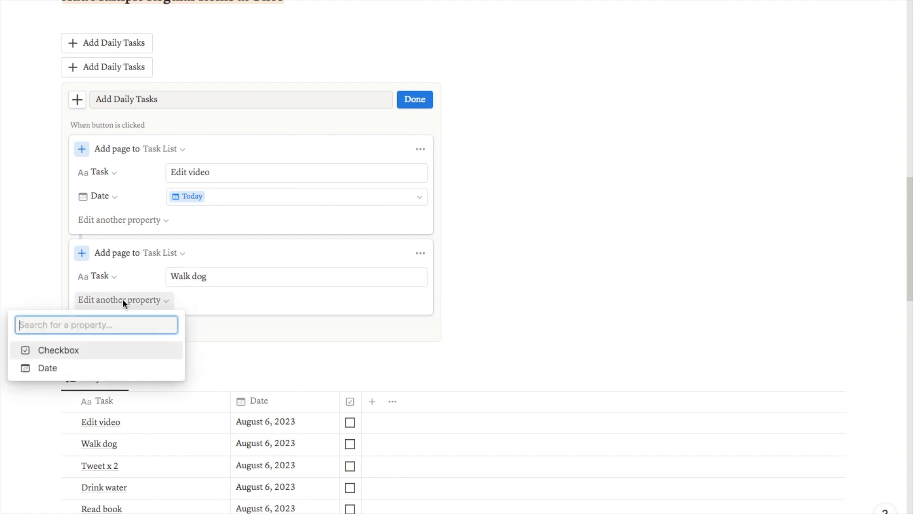
pyautogui.click(47, 368)
pyautogui.click(186, 299)
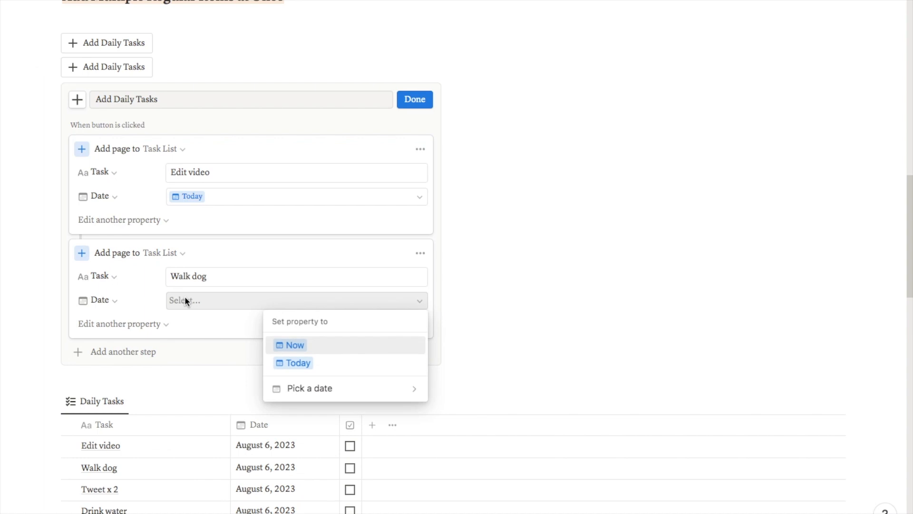
pyautogui.click(292, 363)
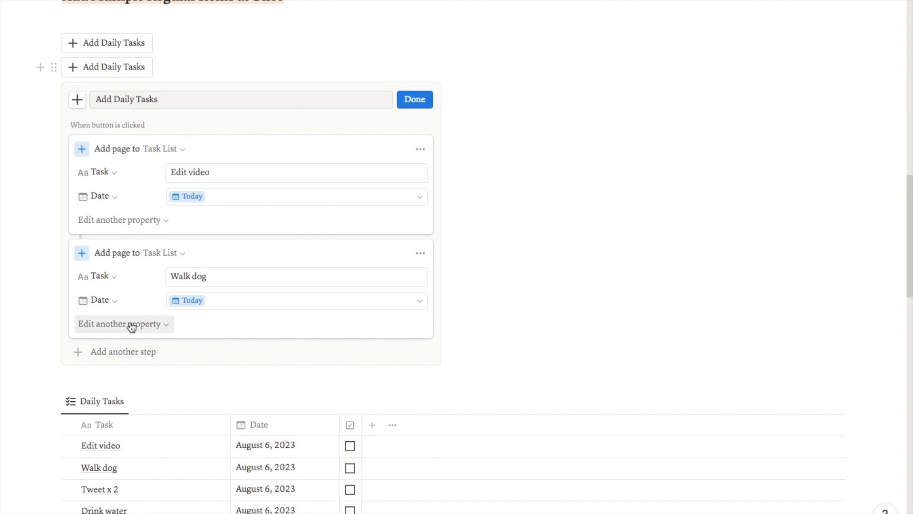
# - Add Task List page steps for Tweet x 2, Drink water and Read book, each dated Today, and finish the button
pyautogui.click(109, 359)
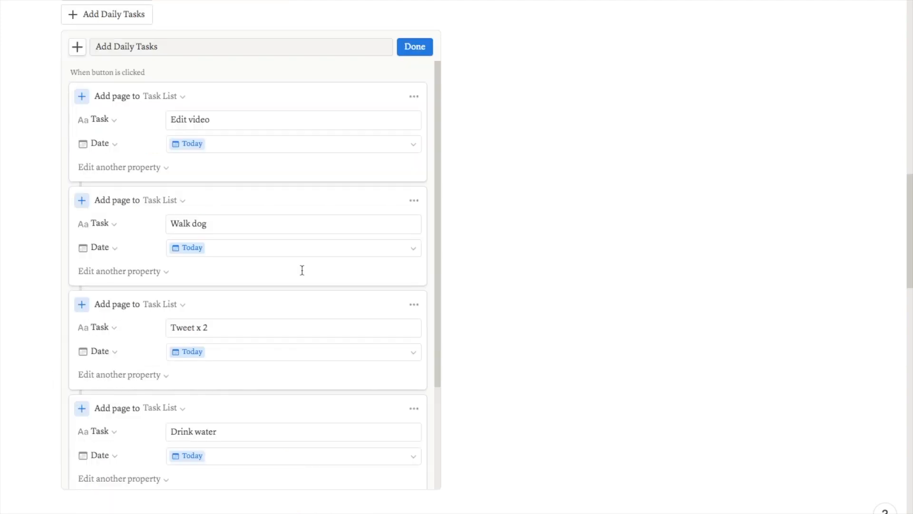
pyautogui.scroll(-3, 304, 275)
pyautogui.scroll(-2, 303, 274)
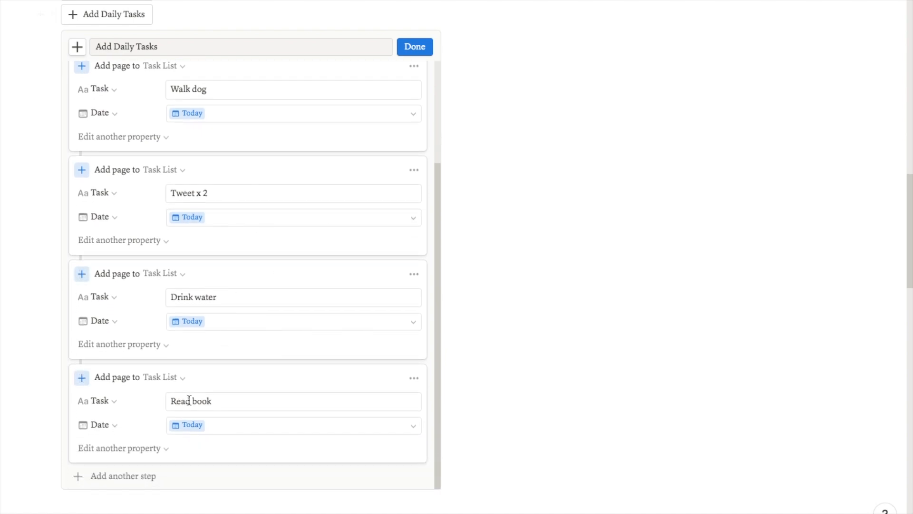
pyautogui.scroll(3, 301, 330)
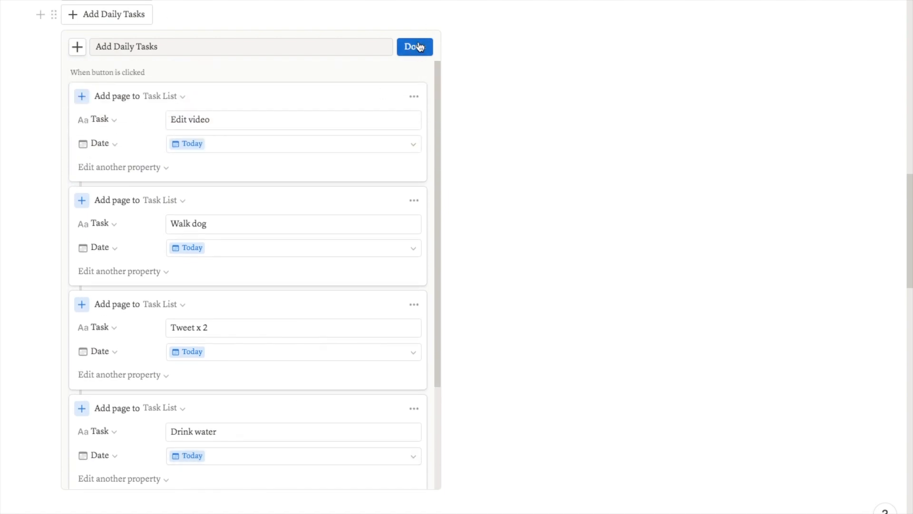
pyautogui.click(425, 46)
# - Check off all five tasks in the Daily Tasks table and run the second Add Daily Tasks button
pyautogui.scroll(4, 365, 319)
pyautogui.click(350, 319)
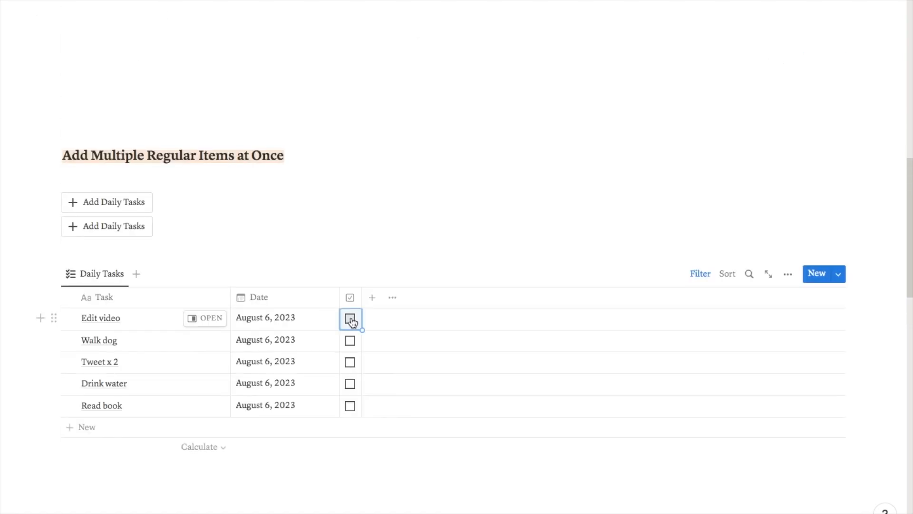
pyautogui.click(350, 319)
pyautogui.click(350, 319)
pyautogui.click(350, 319)
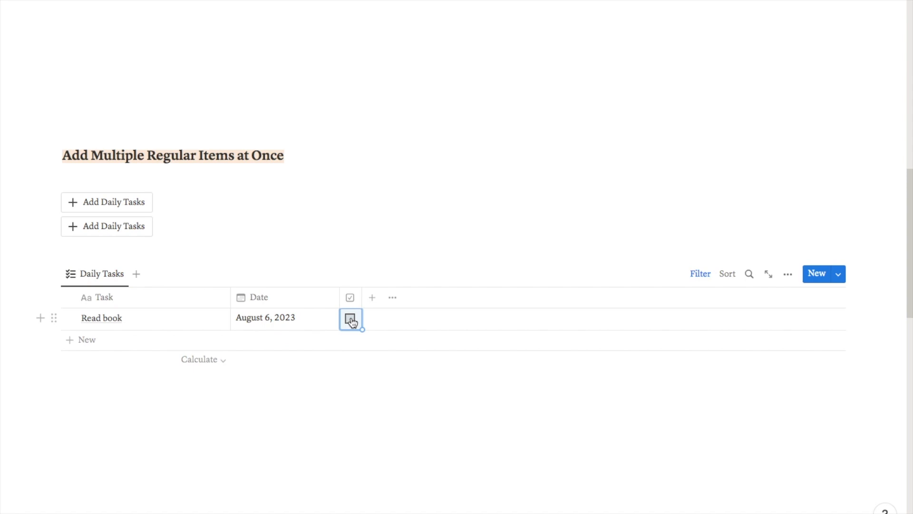
pyautogui.click(351, 319)
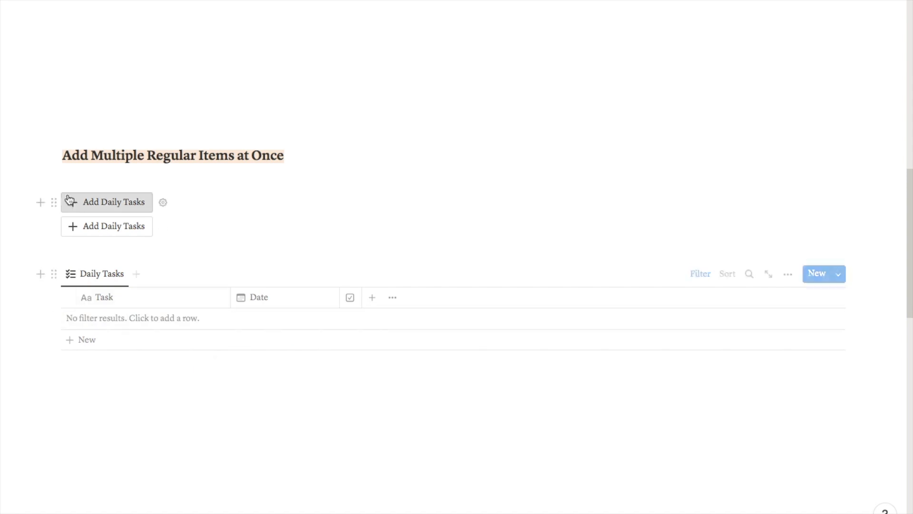
pyautogui.click(95, 231)
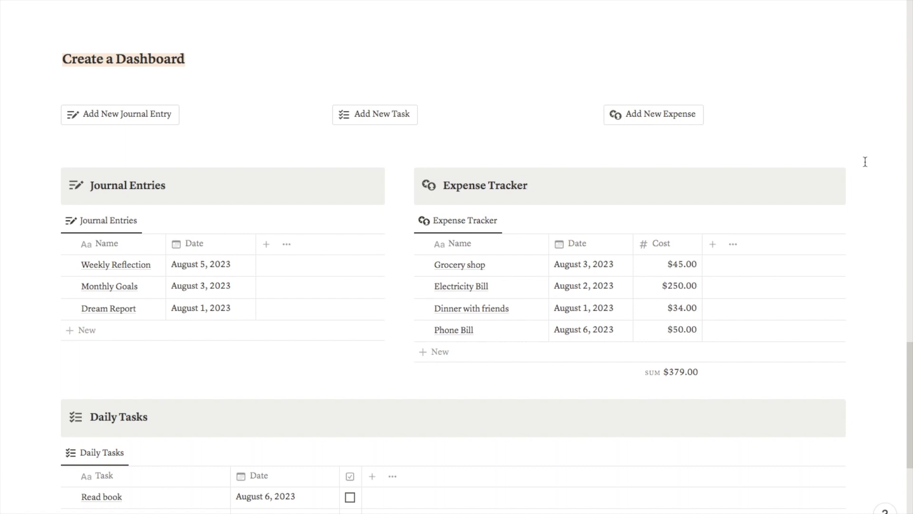
# - Create a journal entry titled Daily Reflection with the dashboard's Add New Journal Entry button and close its page
pyautogui.scroll(-3, 865, 161)
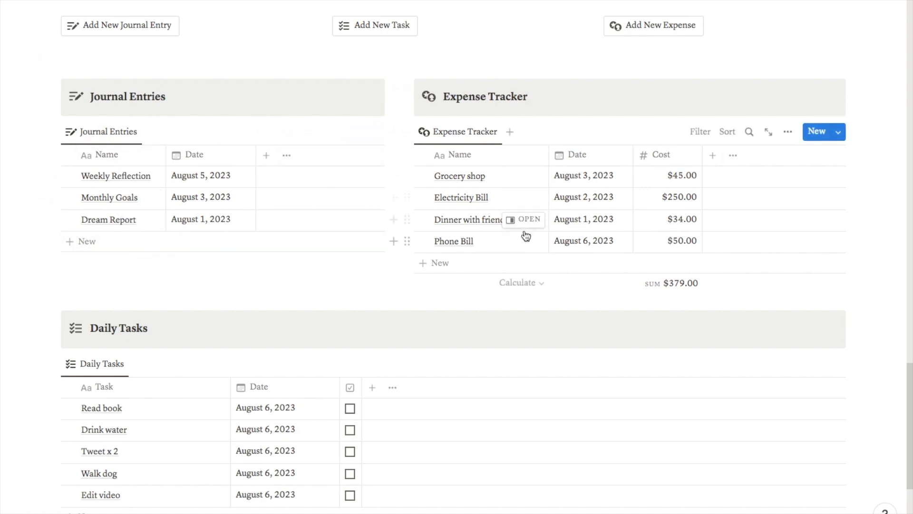
pyautogui.scroll(-1, 255, 276)
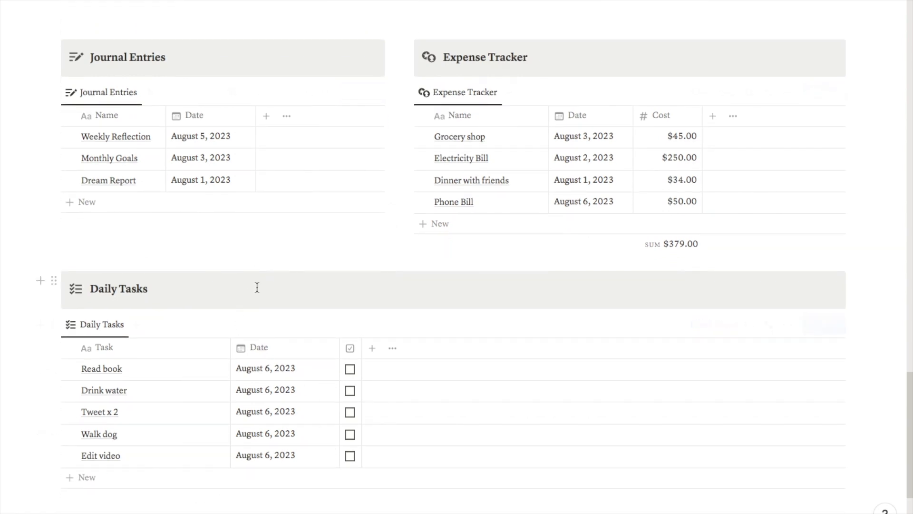
pyautogui.scroll(1, 257, 287)
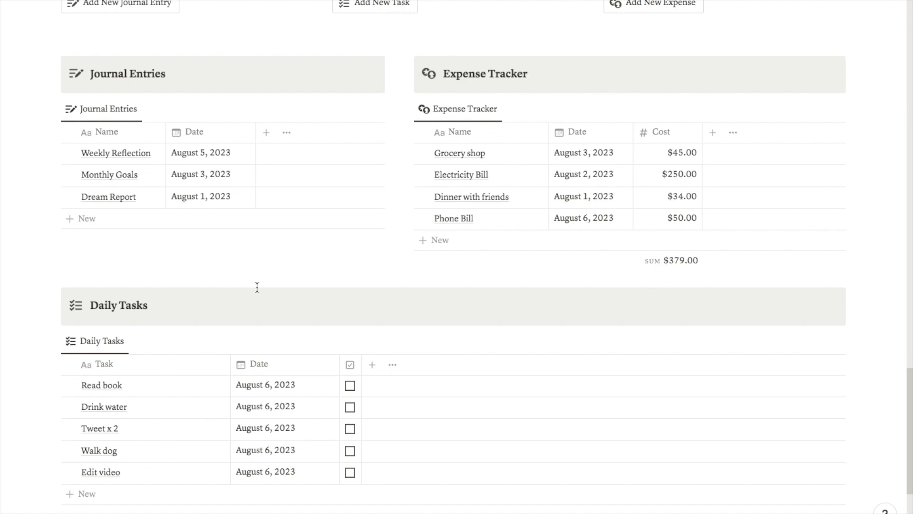
pyautogui.scroll(4, 257, 287)
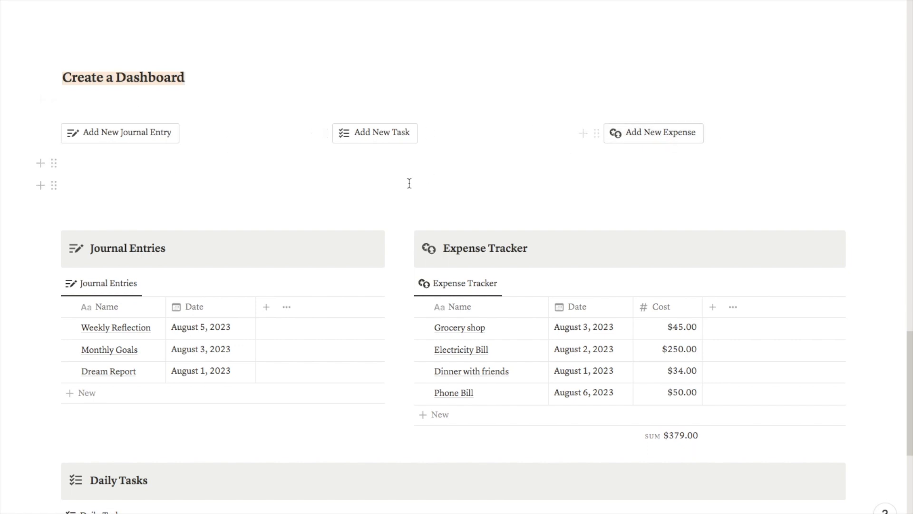
pyautogui.click(137, 140)
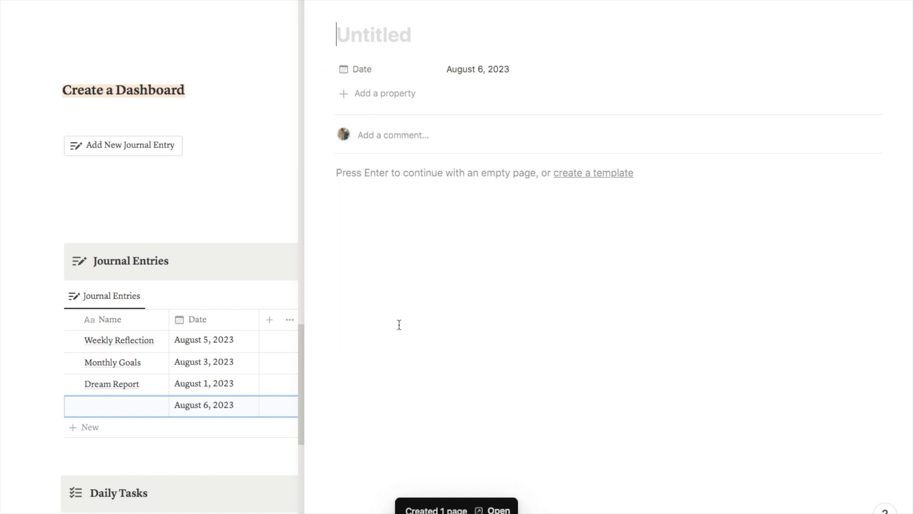
pyautogui.click(372, 42)
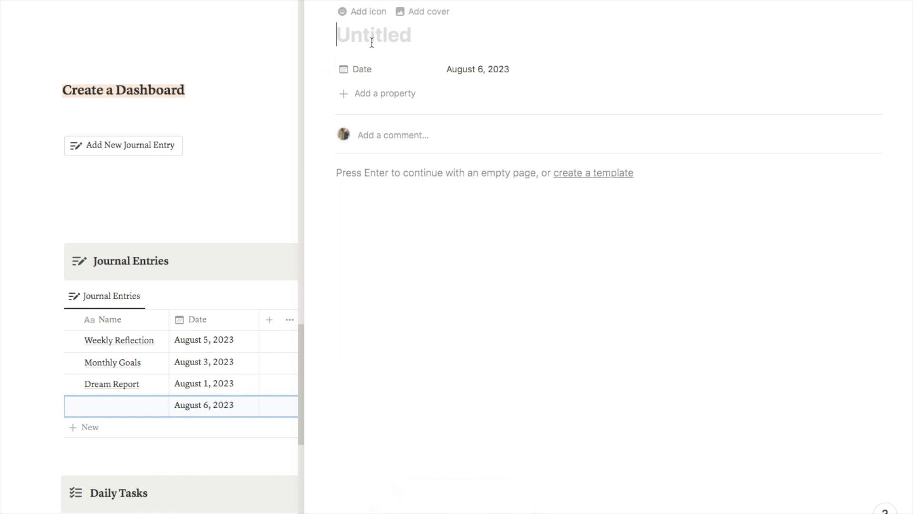
pyautogui.write('Daily')
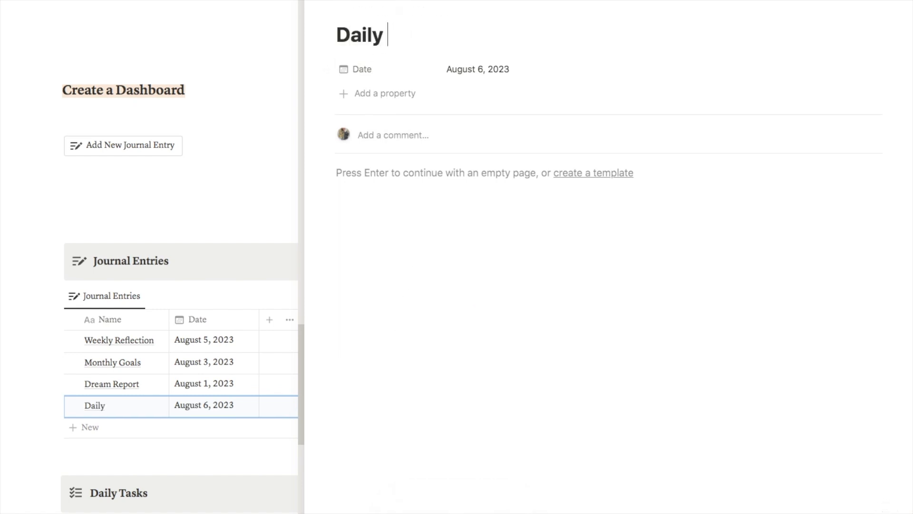
pyautogui.write(' Reflection')
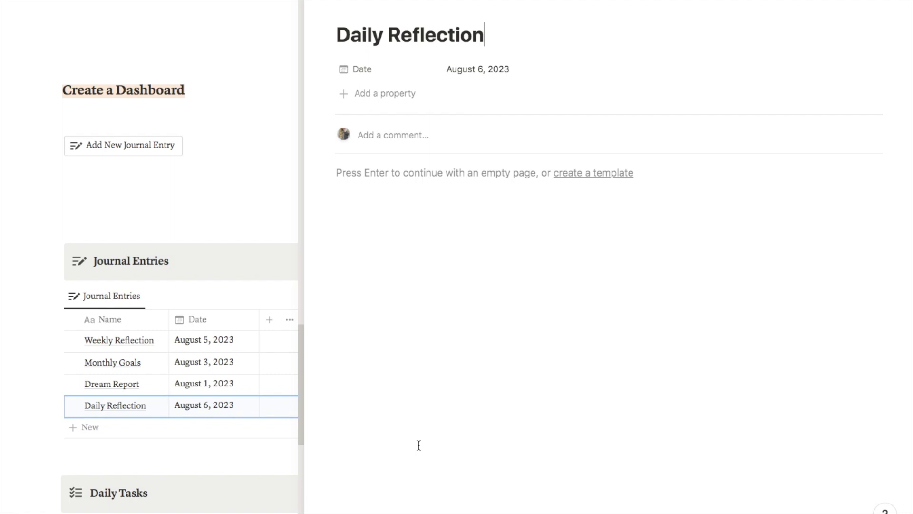
pyautogui.click(320, 1)
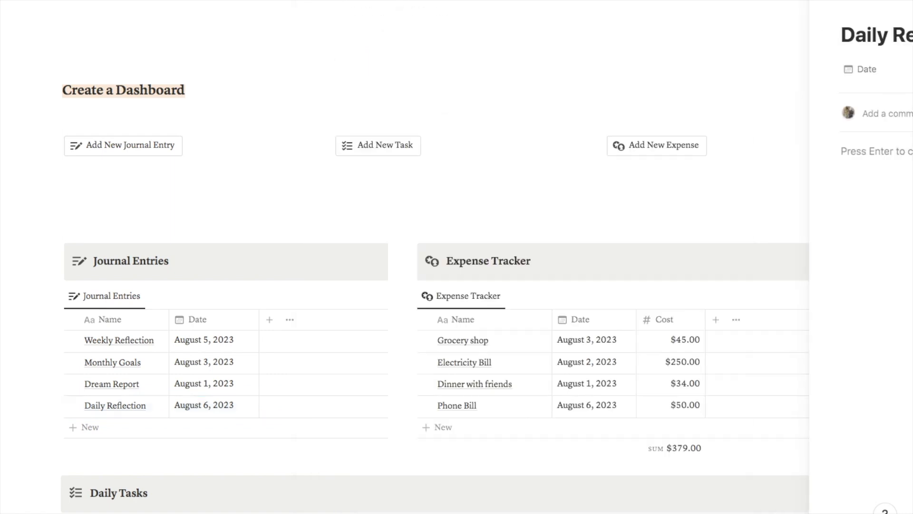
# - Create a task titled Study math with the dashboard's Add New Task button and close its page
pyautogui.scroll(-1, 261, 172)
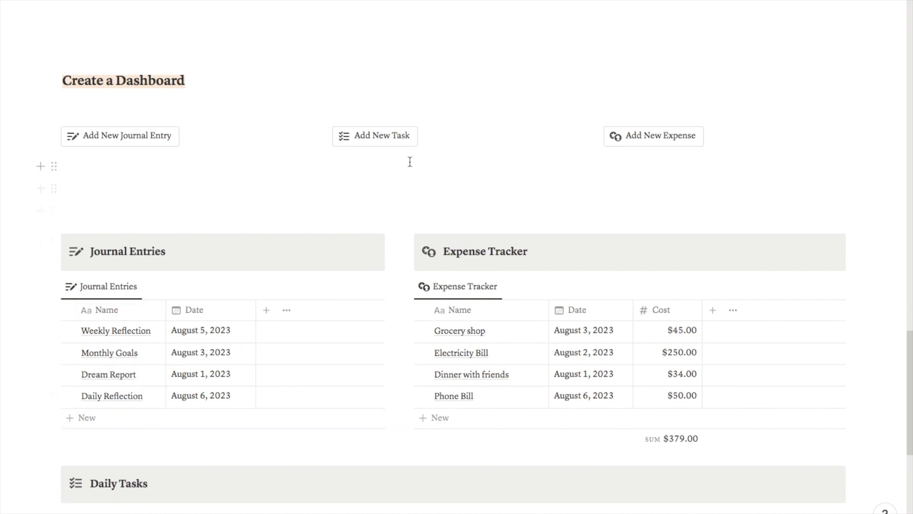
pyautogui.scroll(-4, 302, 257)
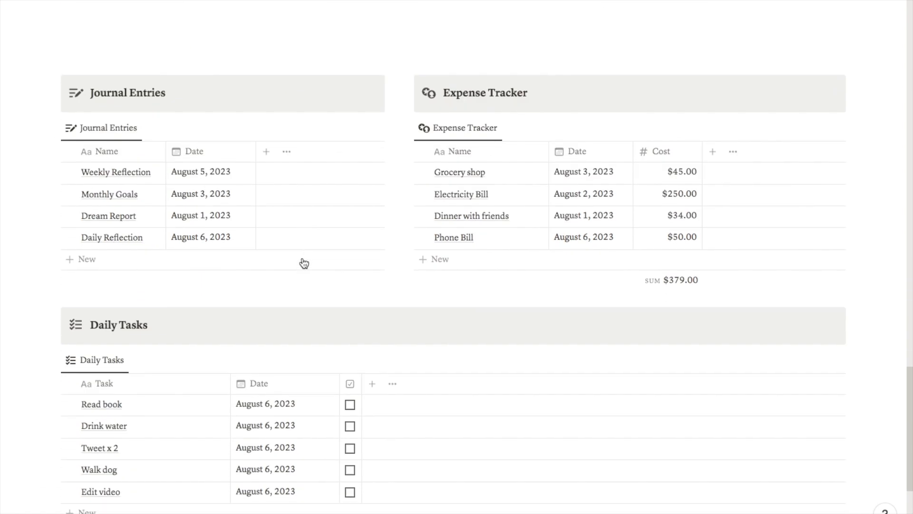
pyautogui.scroll(6, 230, 320)
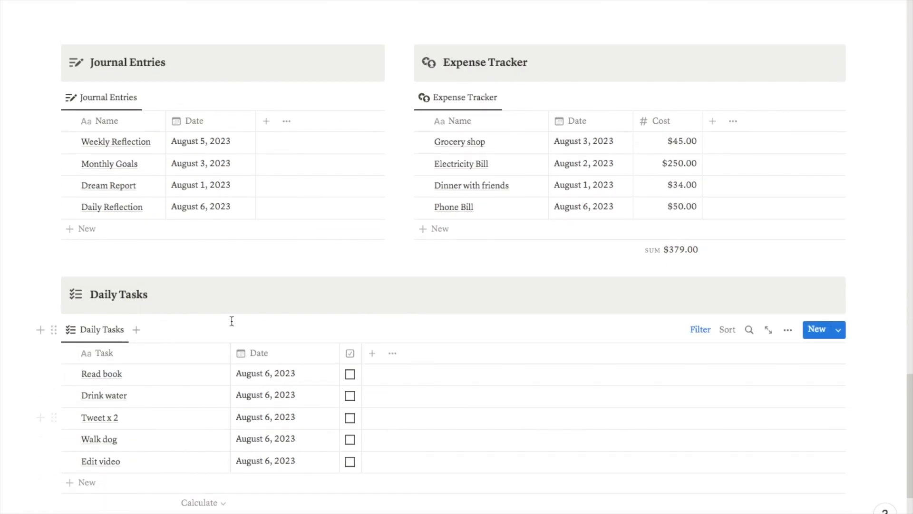
pyautogui.click(383, 193)
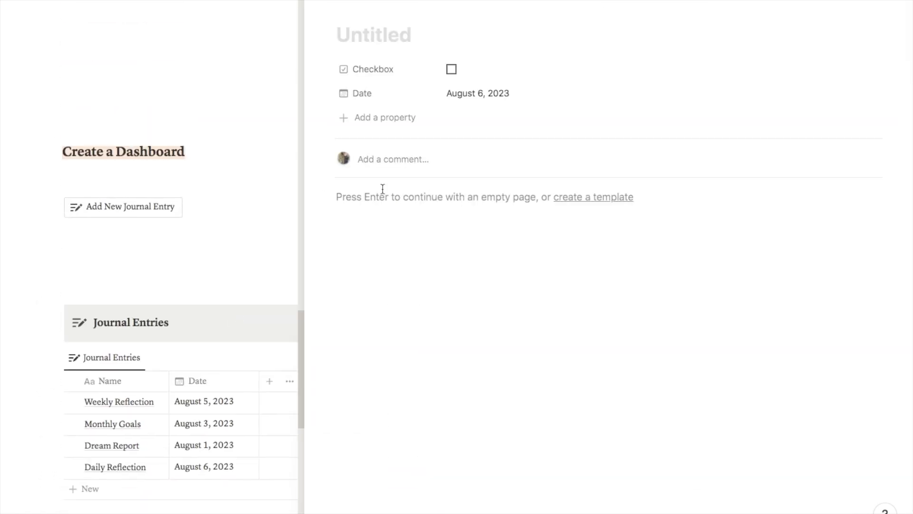
pyautogui.write('Study math')
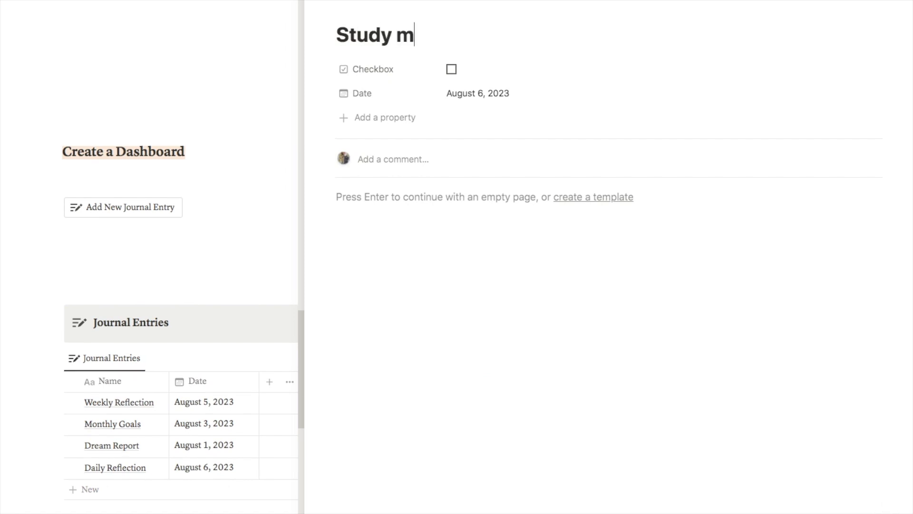
pyautogui.click(319, 0)
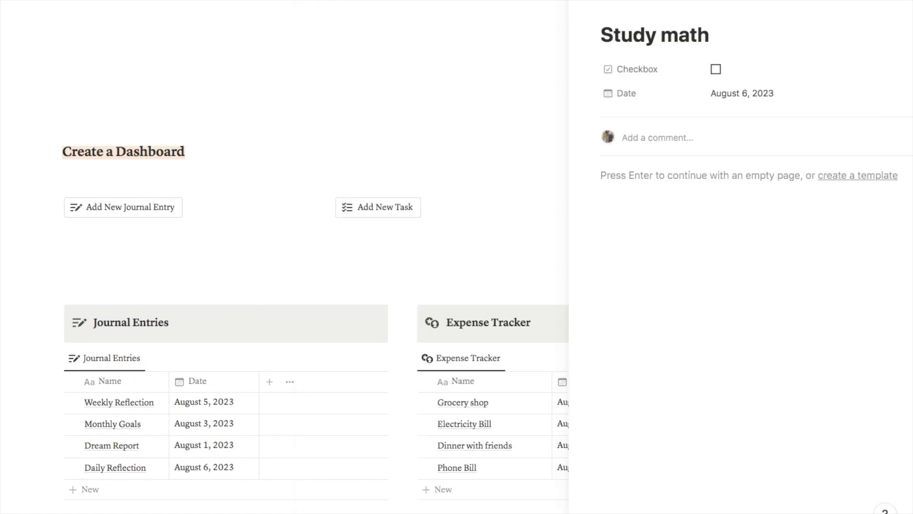
# - Check off the Study math task in the Daily Tasks table
pyautogui.scroll(-5, 222, 255)
pyautogui.scroll(-1, 223, 255)
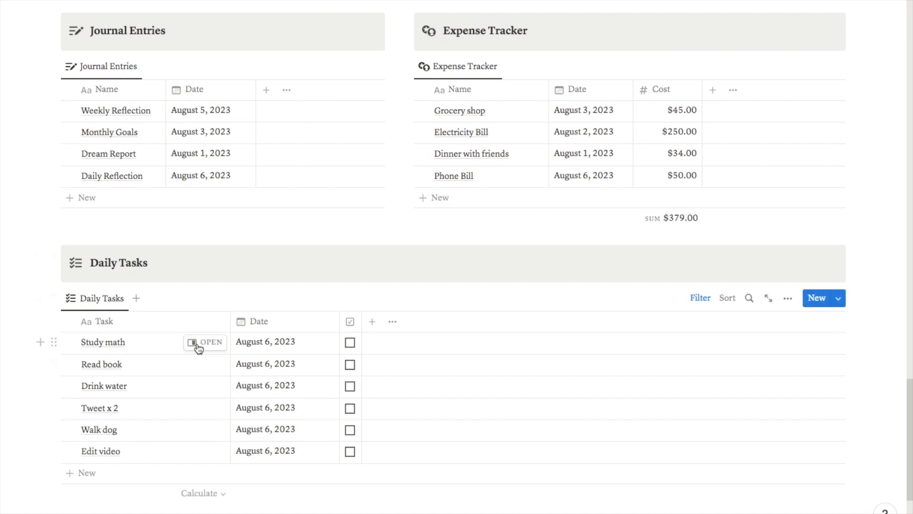
pyautogui.click(351, 343)
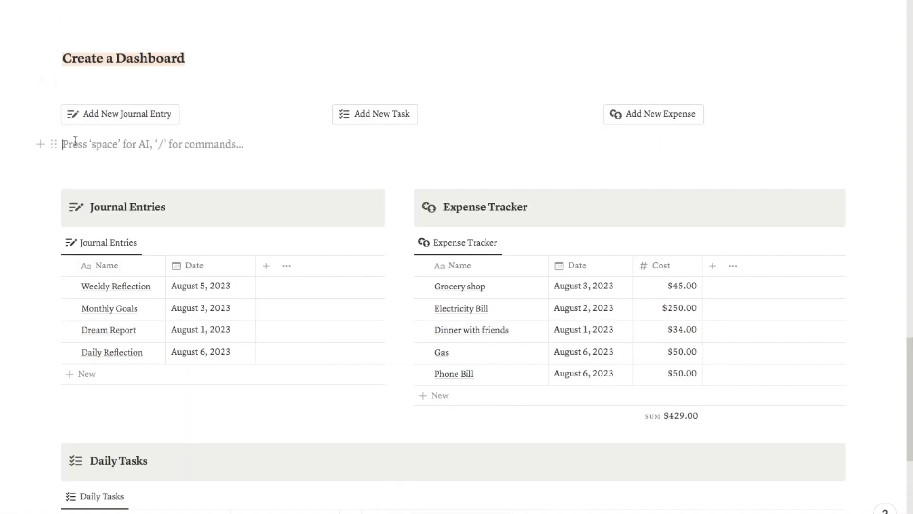
# - Insert a new button below Add New Journal Entry with a step that adds a page to the Journal Entries database
pyautogui.write('/butt')
pyautogui.press('Return')
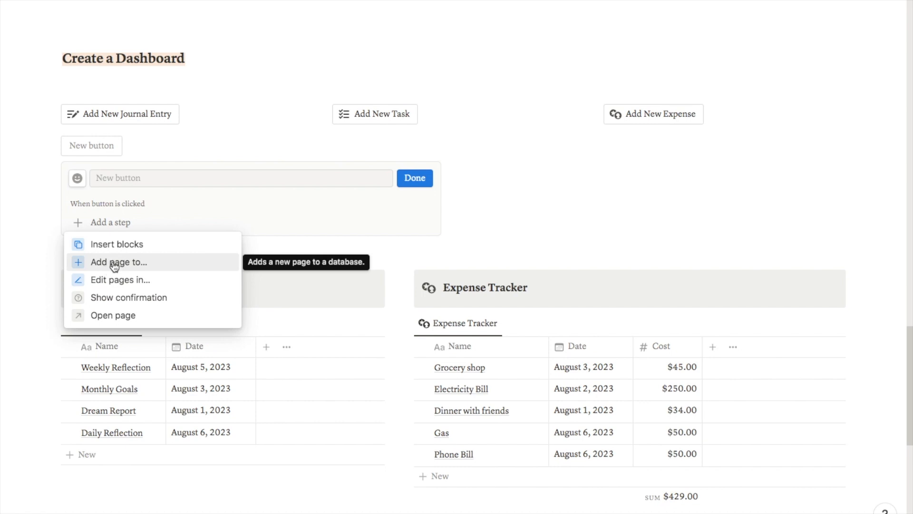
pyautogui.click(114, 263)
pyautogui.click(161, 225)
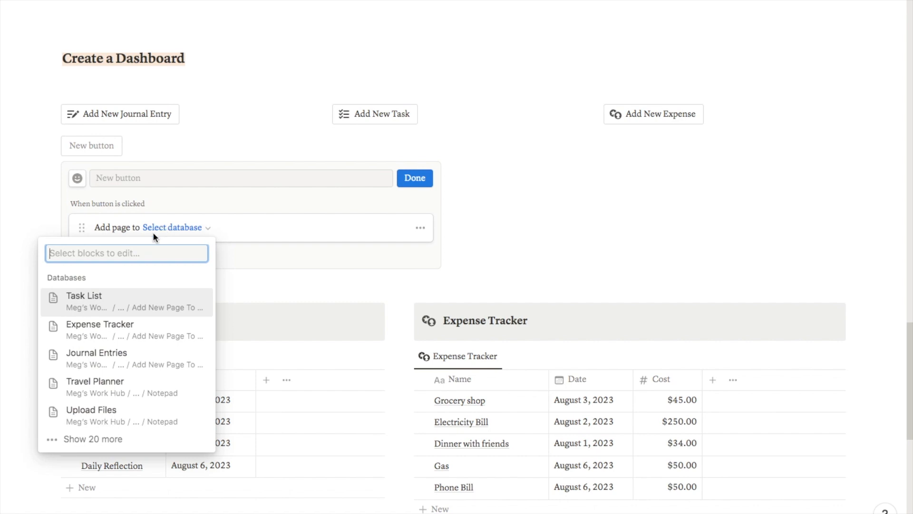
pyautogui.click(94, 363)
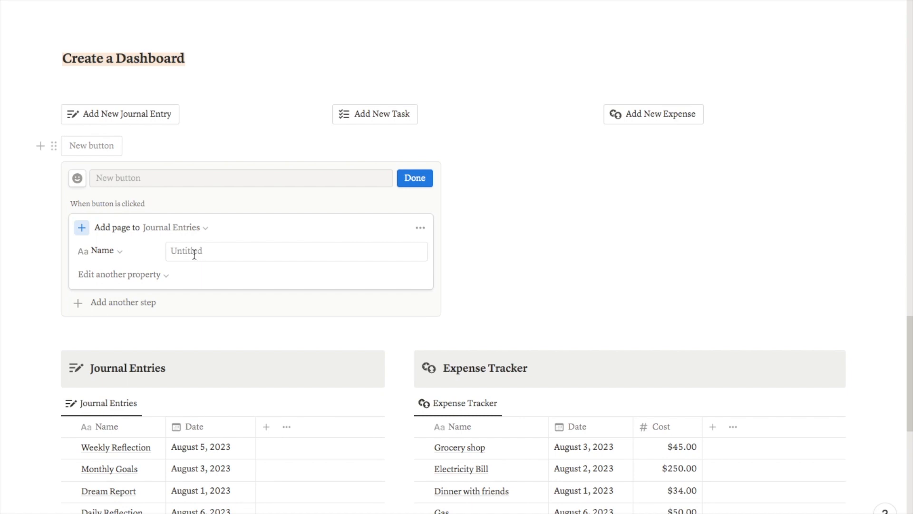
# - Add the Date property to the button's Journal Entries page step and set it to Today
pyautogui.click(109, 274)
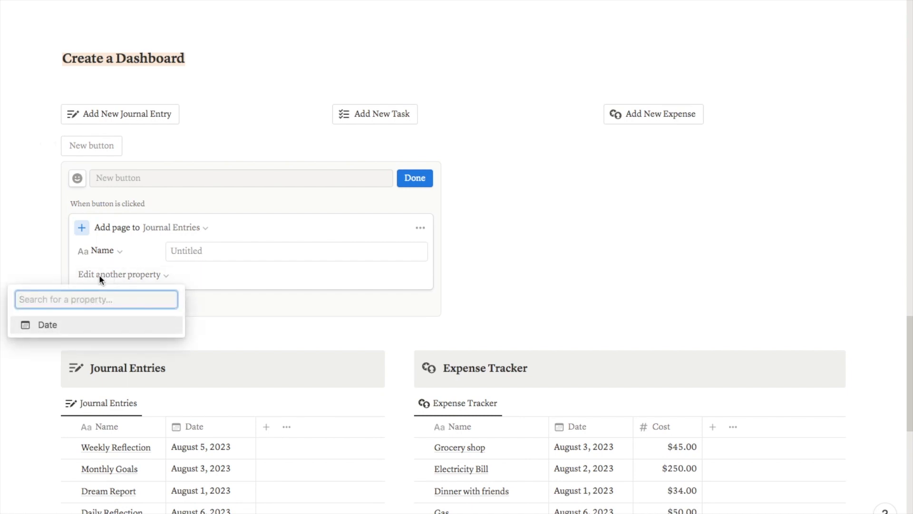
pyautogui.click(57, 327)
pyautogui.click(194, 269)
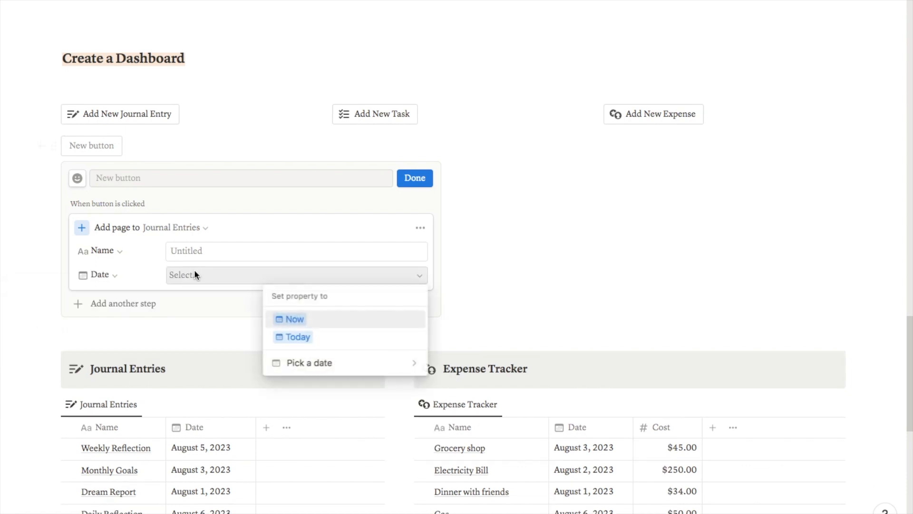
pyautogui.click(297, 339)
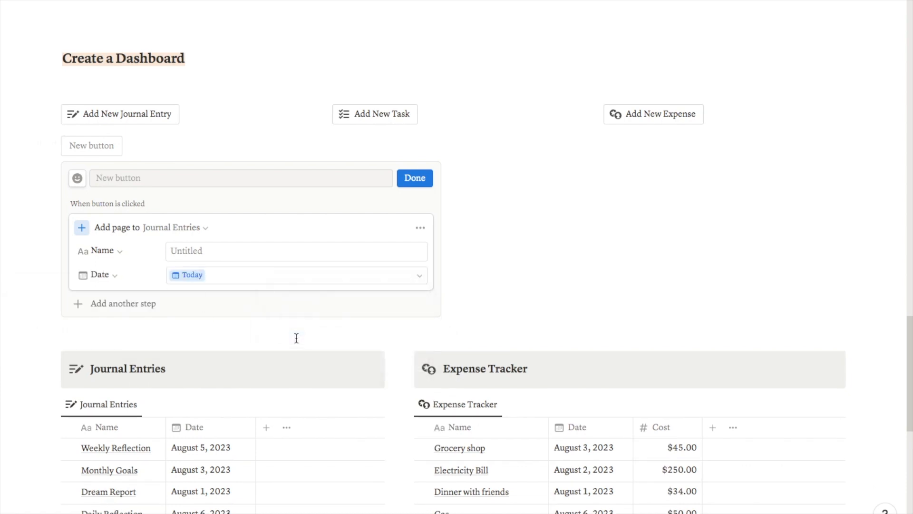
# - Add an Open page step to the button that opens New page added in Side peek
pyautogui.click(114, 303)
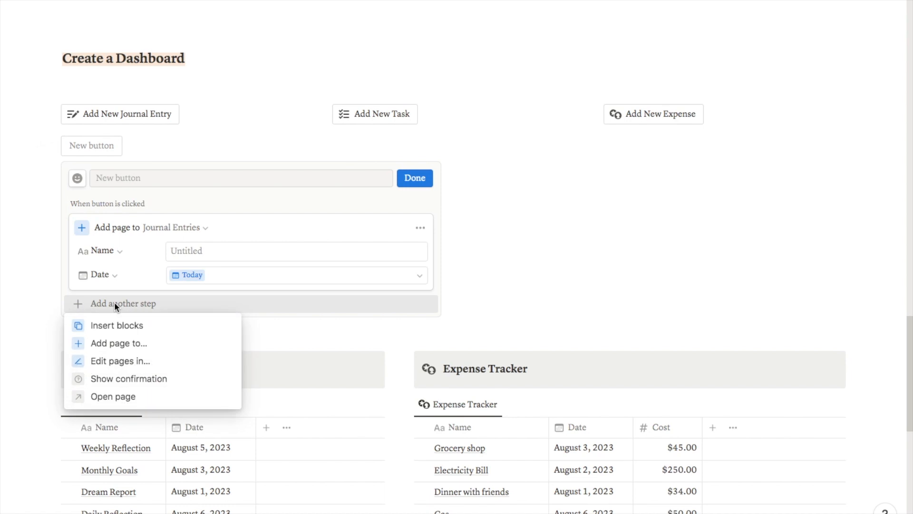
pyautogui.click(121, 398)
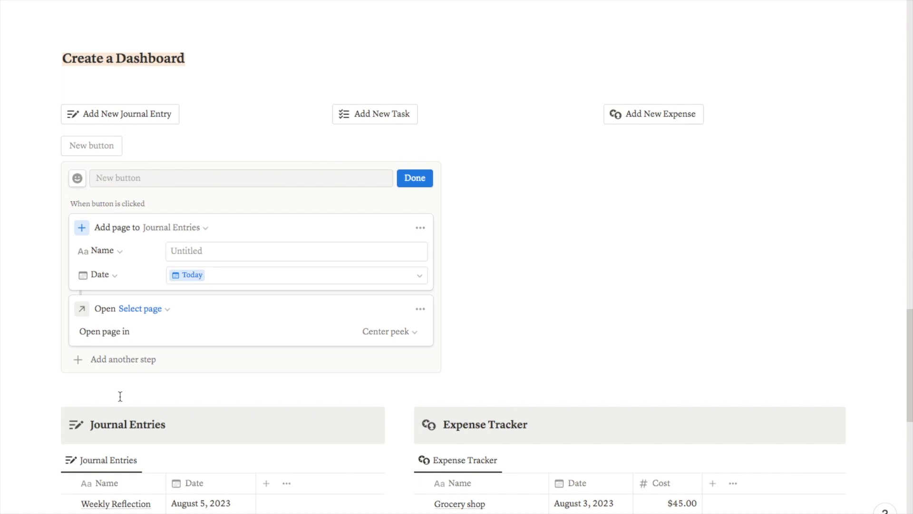
pyautogui.click(136, 310)
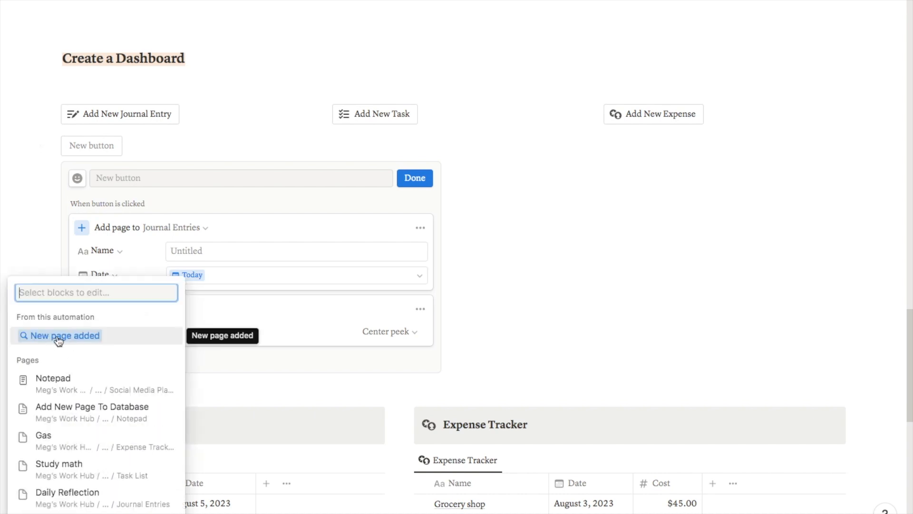
pyautogui.click(72, 339)
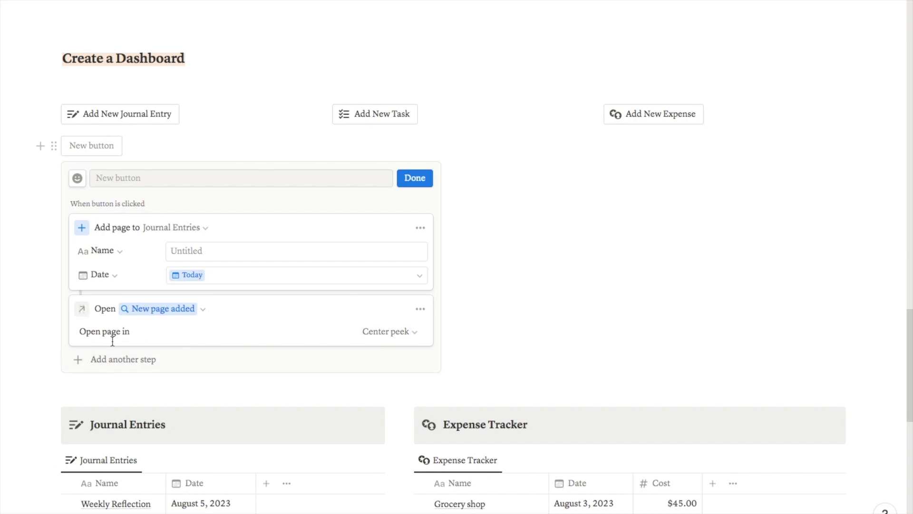
pyautogui.click(388, 332)
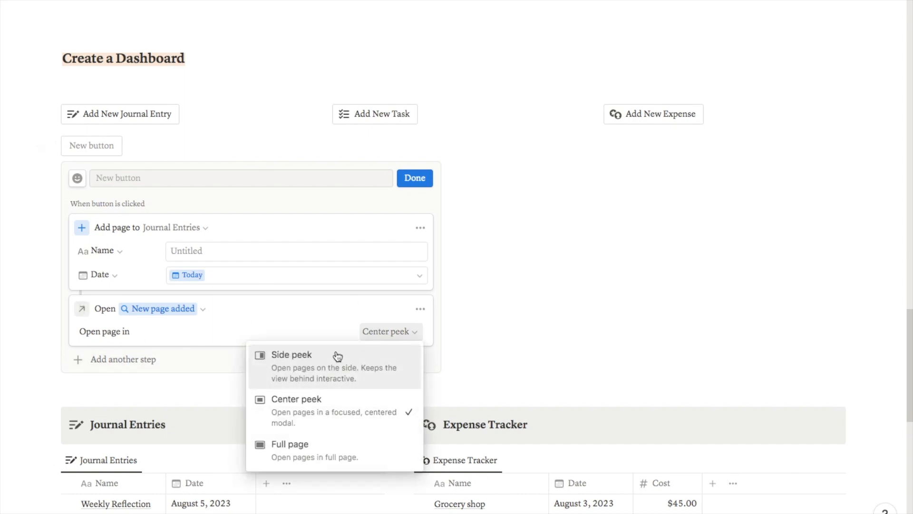
pyautogui.click(312, 362)
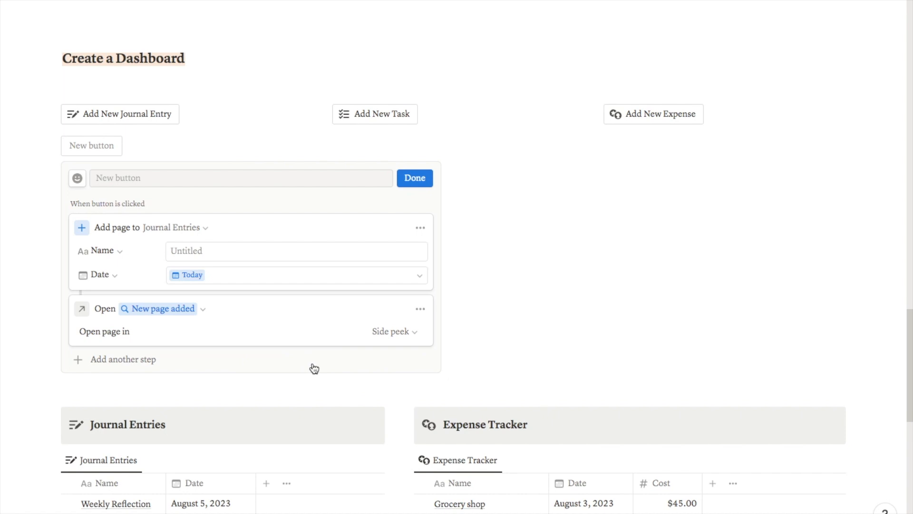
# - Name the button Add New Journal Entry, give it the lines-and-pencil icon and finish it
pyautogui.click(175, 181)
pyautogui.write('Add New Journal Entry')
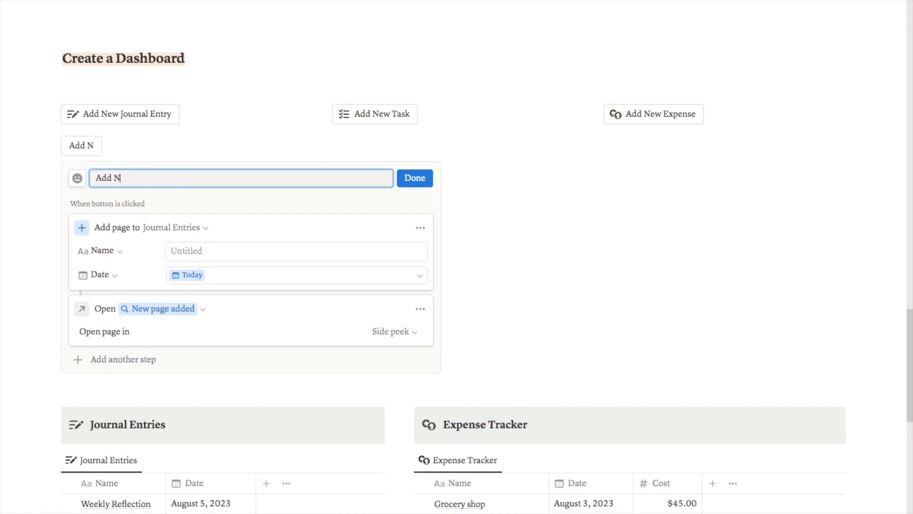
pyautogui.click(79, 181)
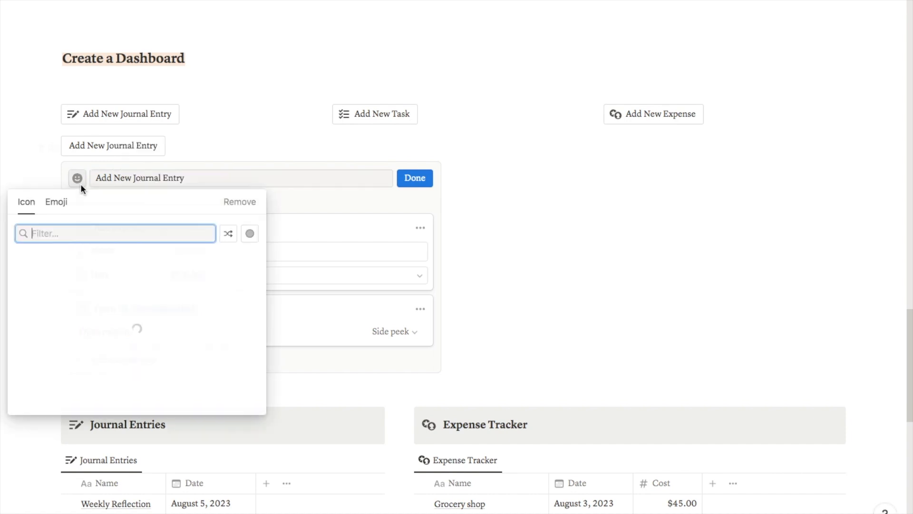
pyautogui.moveTo(25, 281)
pyautogui.click(22, 302)
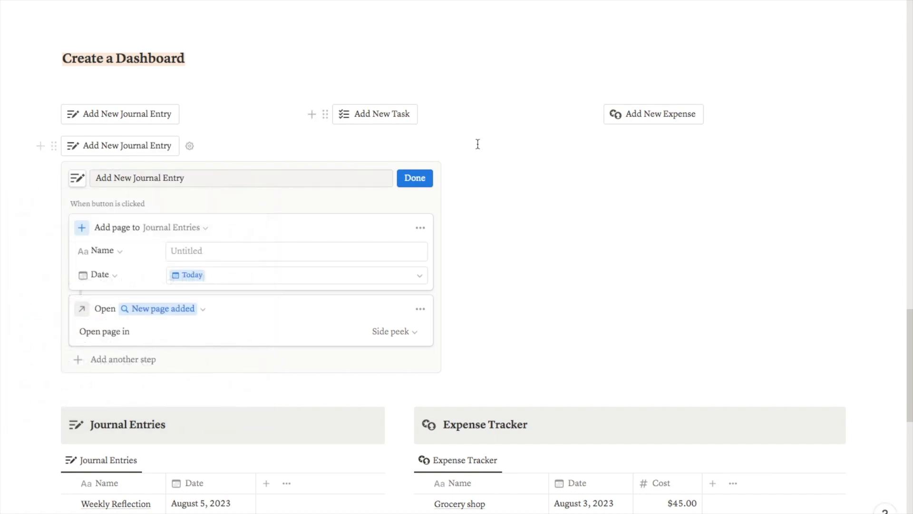
pyautogui.click(411, 184)
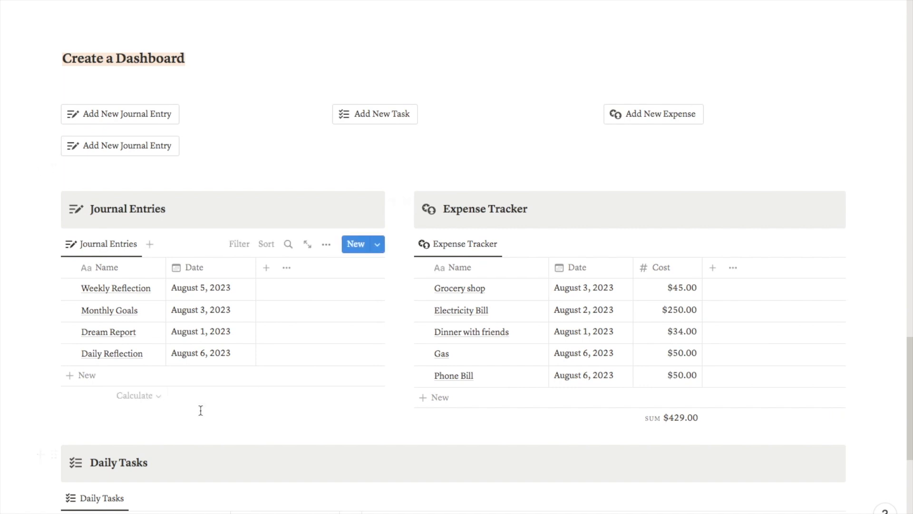
# - Run the new Add New Journal Entry button, title the created entry Journal Entry and close its page
pyautogui.scroll(-1, 200, 410)
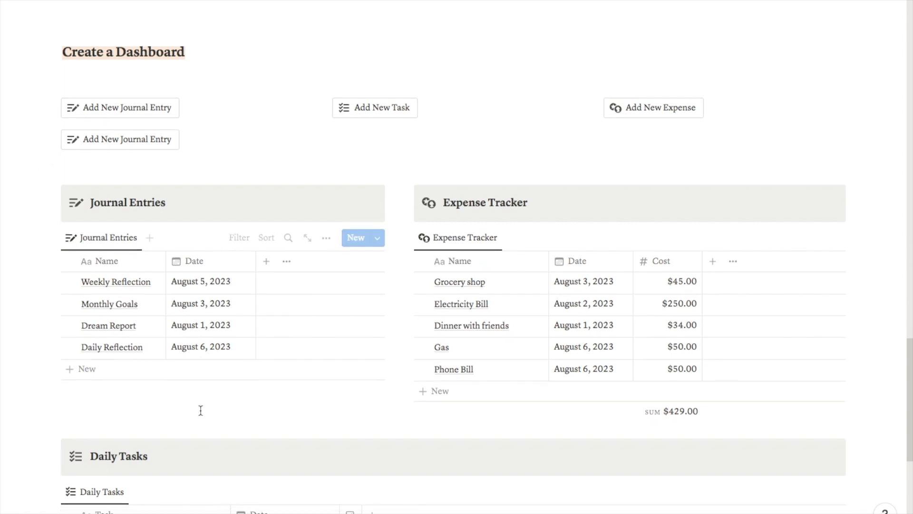
pyautogui.click(123, 142)
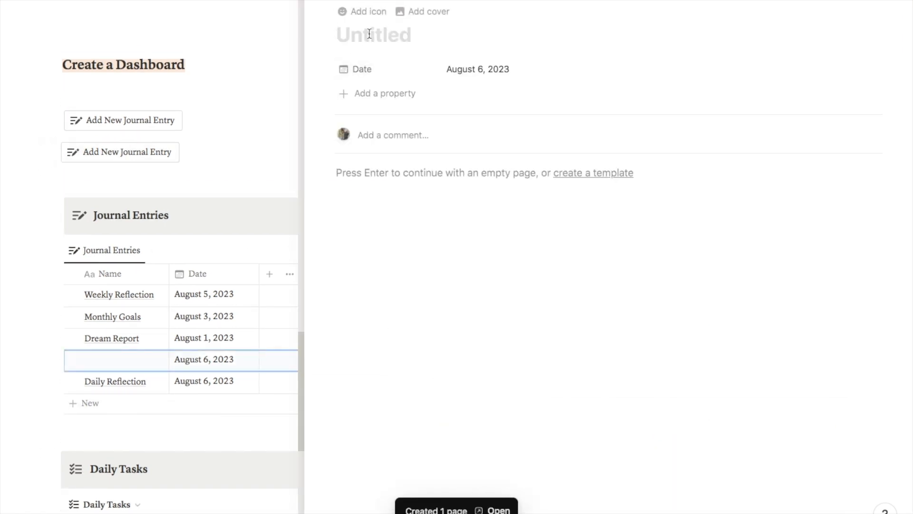
pyautogui.write('Journal Entry')
pyautogui.press('Escape')
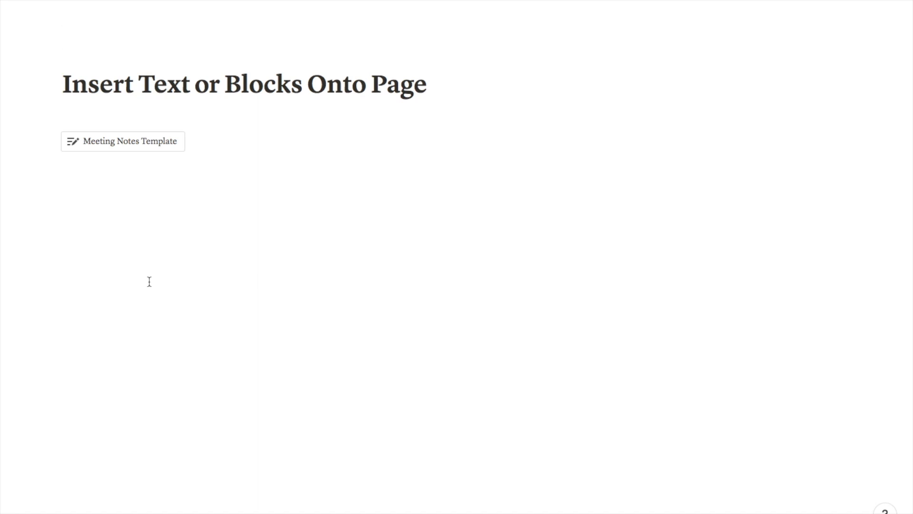
# - Run the Meeting Notes Template button, review the inserted meeting notes blocks and delete them
pyautogui.click(107, 153)
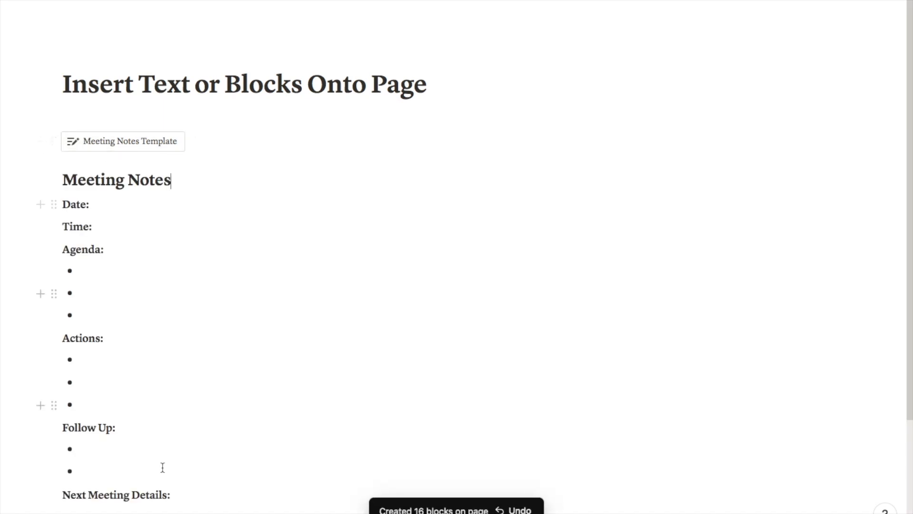
pyautogui.scroll(-2, 176, 219)
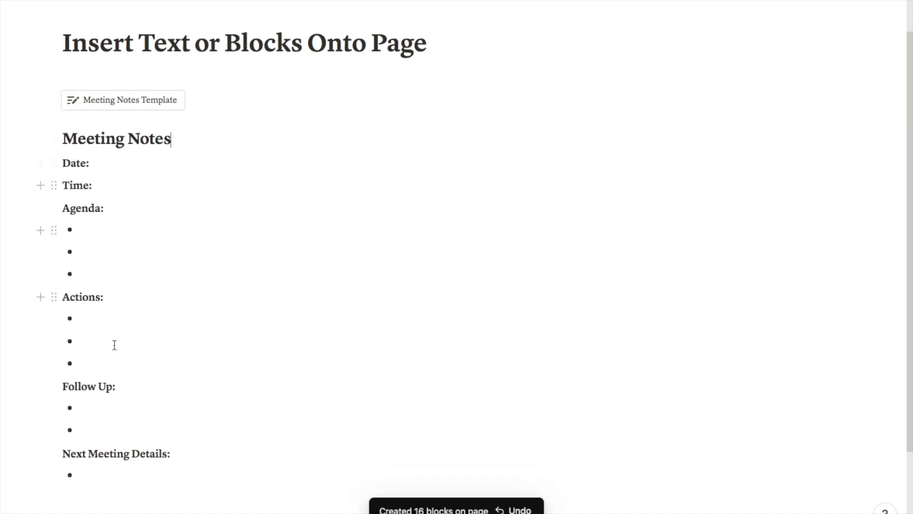
pyautogui.scroll(-1, 117, 346)
pyautogui.moveTo(100, 502); pyautogui.dragTo(87, 254)
pyautogui.press('BackSpace')
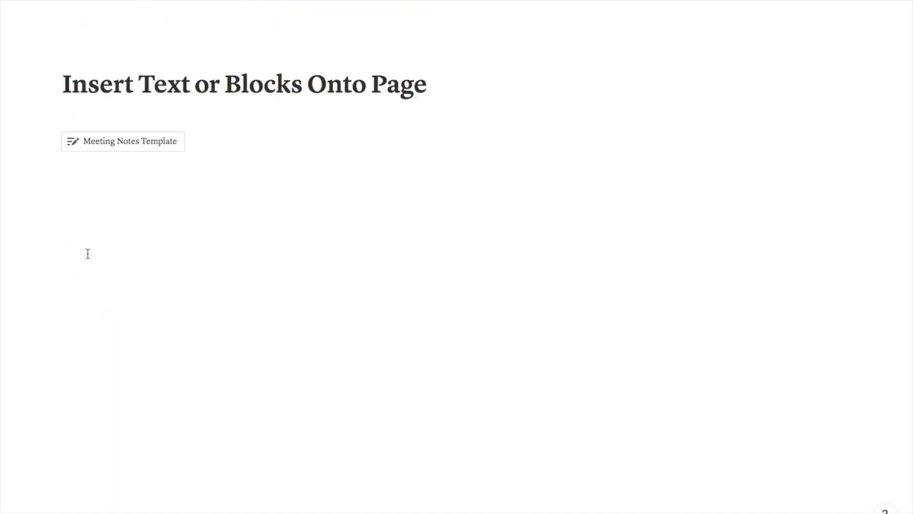
# - Insert a new button below Meeting Notes Template with an Insert blocks step
pyautogui.click(76, 170)
pyautogui.write('/butto')
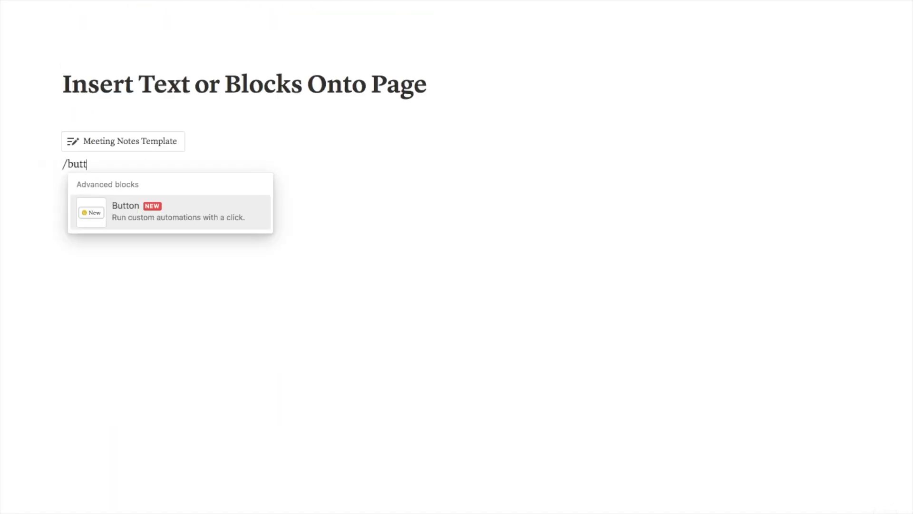
pyautogui.click(124, 222)
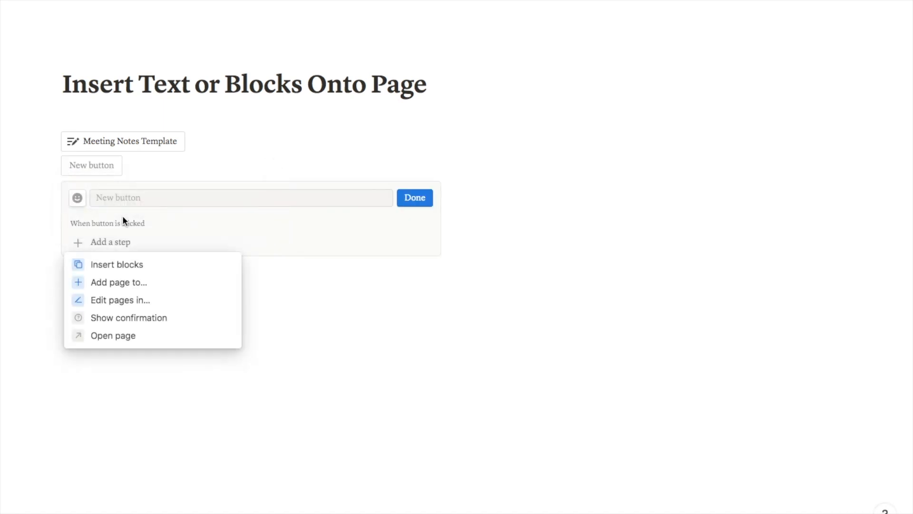
pyautogui.click(124, 267)
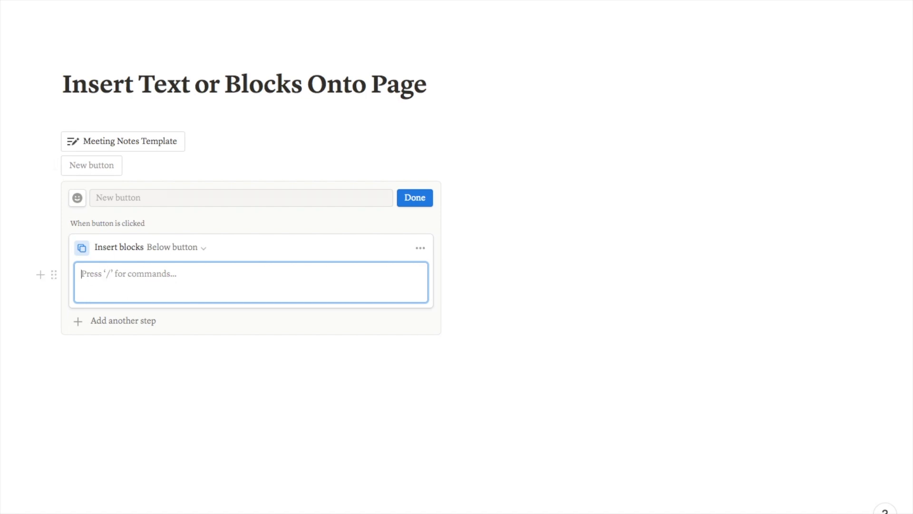
# - Fill the Insert blocks step with a level 2 heading Meeting Notes: and a text line Agenda: beneath it
pyautogui.write('/h2')
pyautogui.click(141, 325)
pyautogui.write('Metti')
pyautogui.press('BackSpace')
pyautogui.press('BackSpace')
pyautogui.press('BackSpace')
pyautogui.write('eting Notes:')
pyautogui.press('Return')
pyautogui.write('Agenda:')
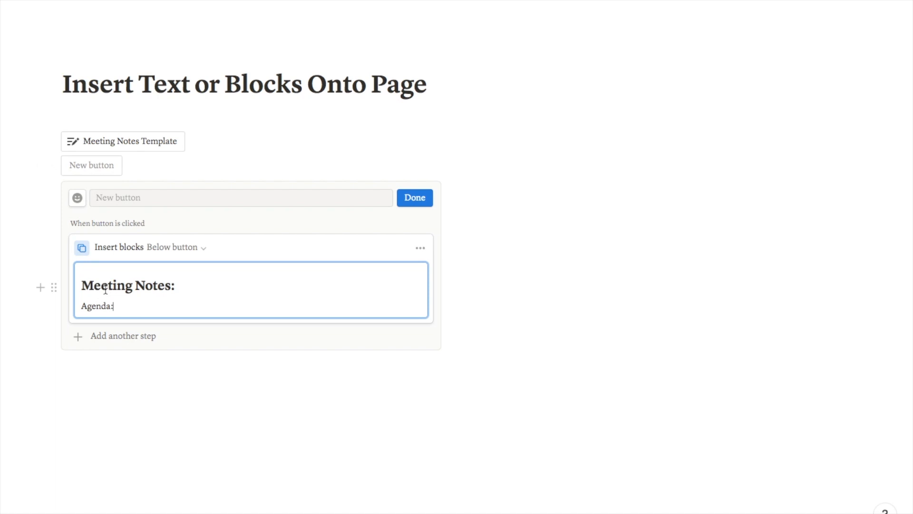
# - Name the button Meeting Notes Template, give it the lines-and-pencil icon and finish it
pyautogui.click(112, 197)
pyautogui.write('Meeting Notes Template')
pyautogui.click(76, 198)
pyautogui.click(31, 300)
pyautogui.click(414, 202)
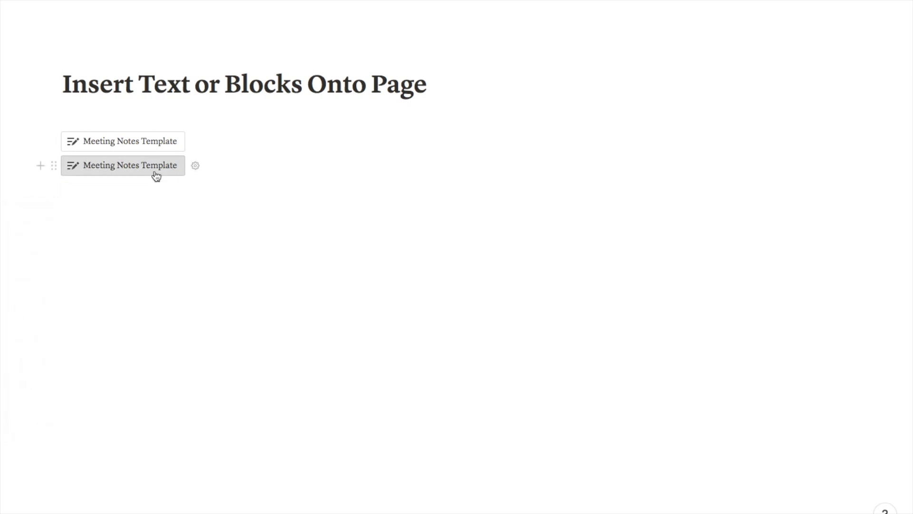
# - Run the second Meeting Notes Template button to insert its blocks, and delete that button
pyautogui.click(155, 172)
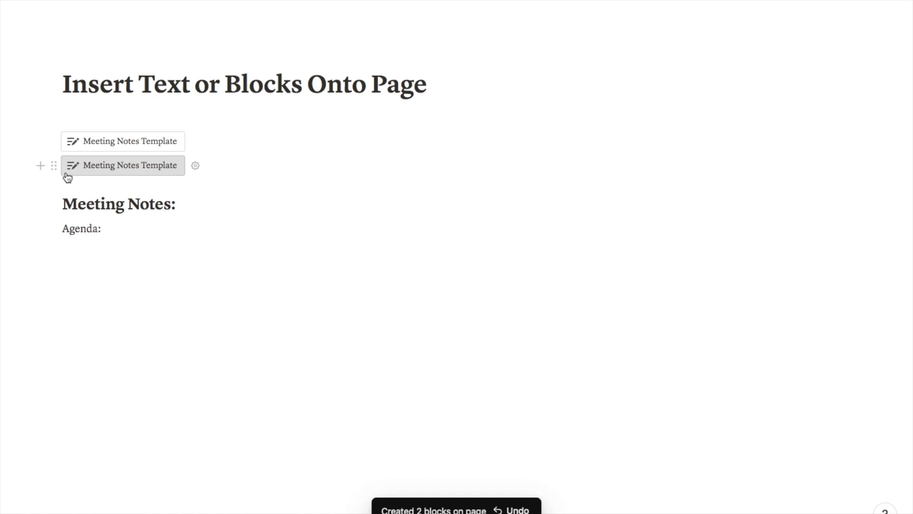
pyautogui.click(54, 165)
pyautogui.click(98, 117)
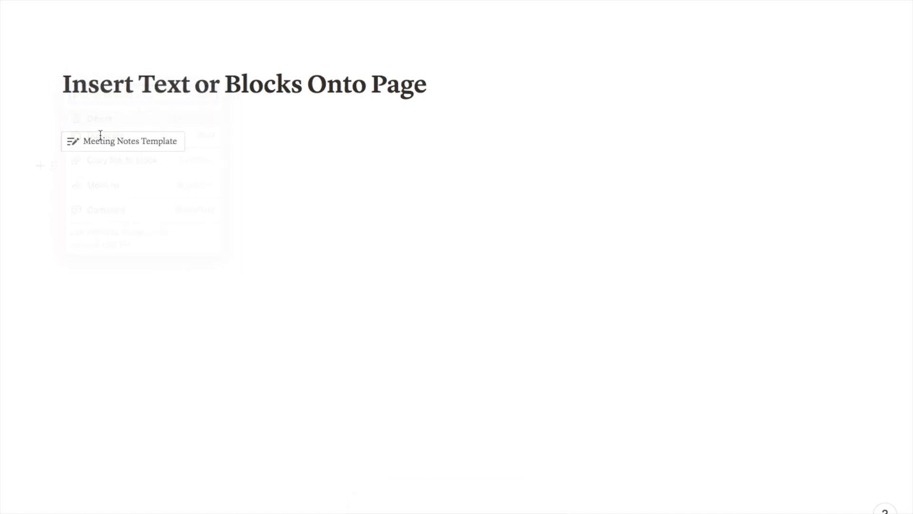
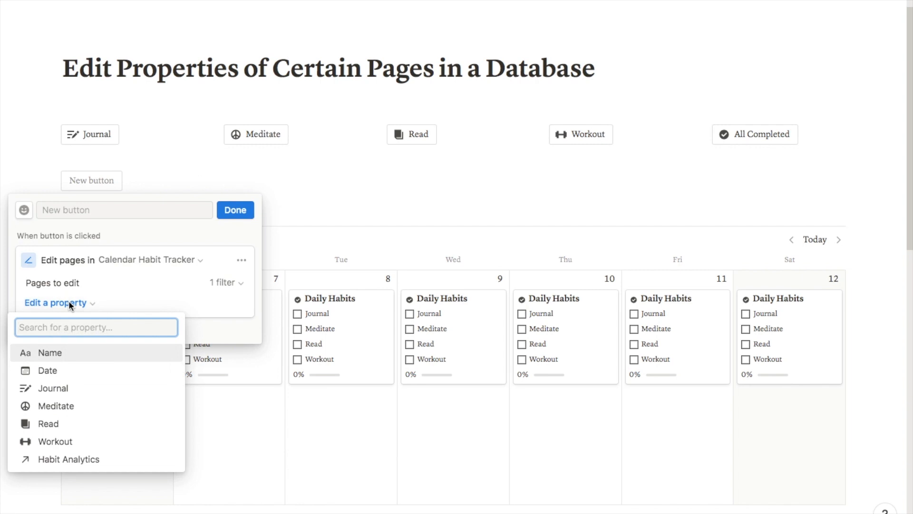
# - Set the Journal property to Checked in the Calendar Habit Tracker edit step and name the button Journal
pyautogui.click(60, 390)
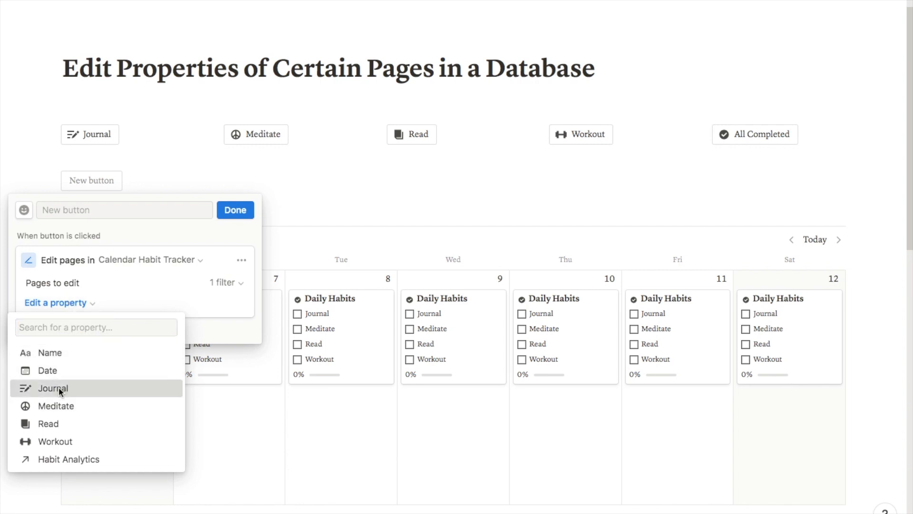
pyautogui.click(70, 325)
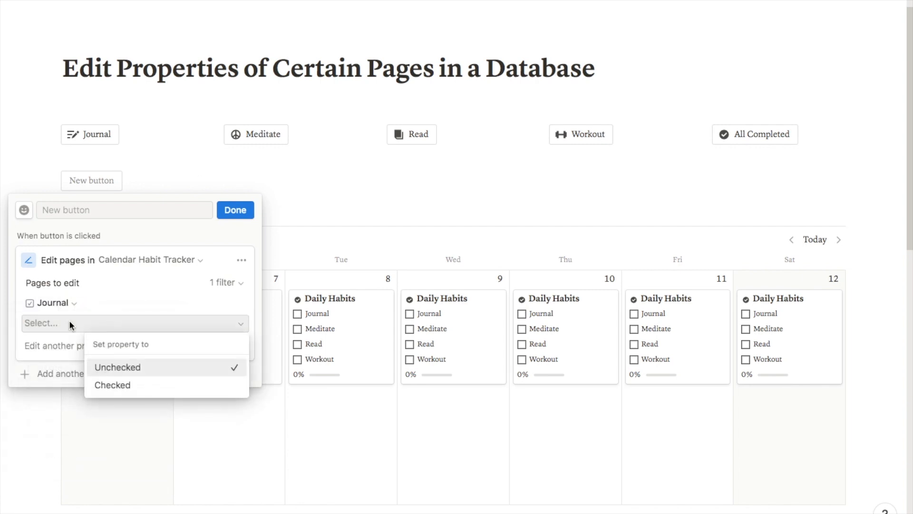
pyautogui.click(112, 384)
pyautogui.click(116, 209)
pyautogui.write('Journal')
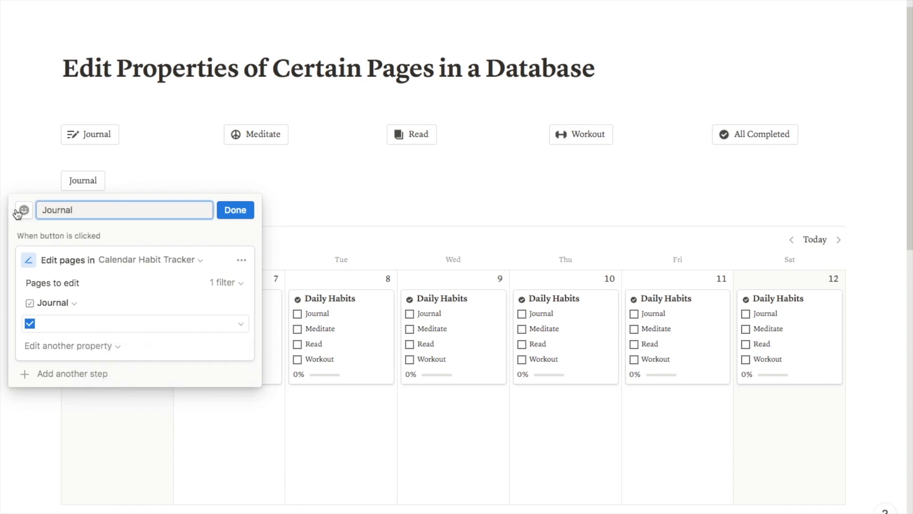
# - Give the Journal button the lines-and-pencil icon, finish it and run it on the habit tracker
pyautogui.click(21, 211)
pyautogui.moveTo(33, 308)
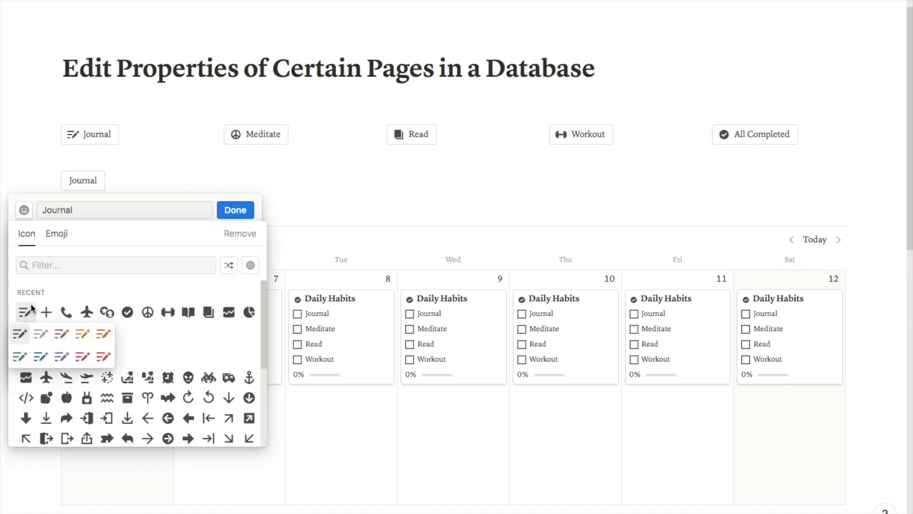
pyautogui.click(20, 334)
pyautogui.click(236, 211)
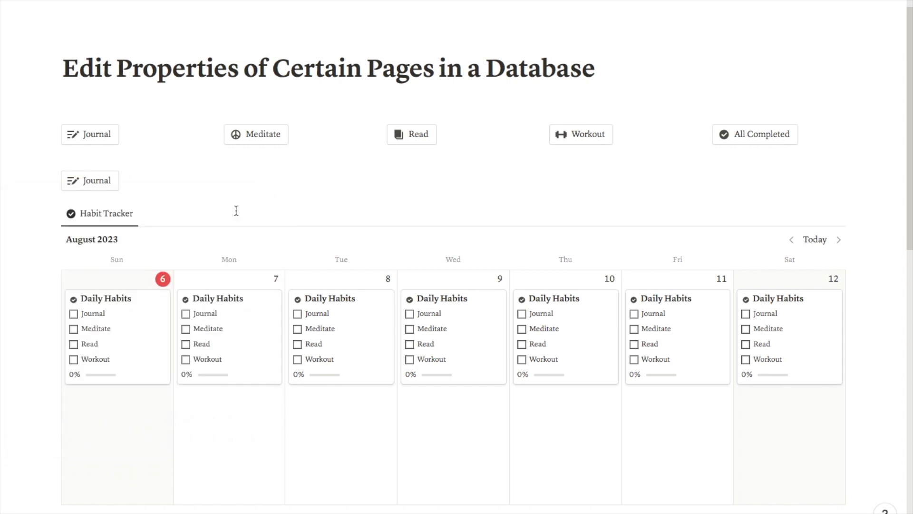
pyautogui.click(102, 172)
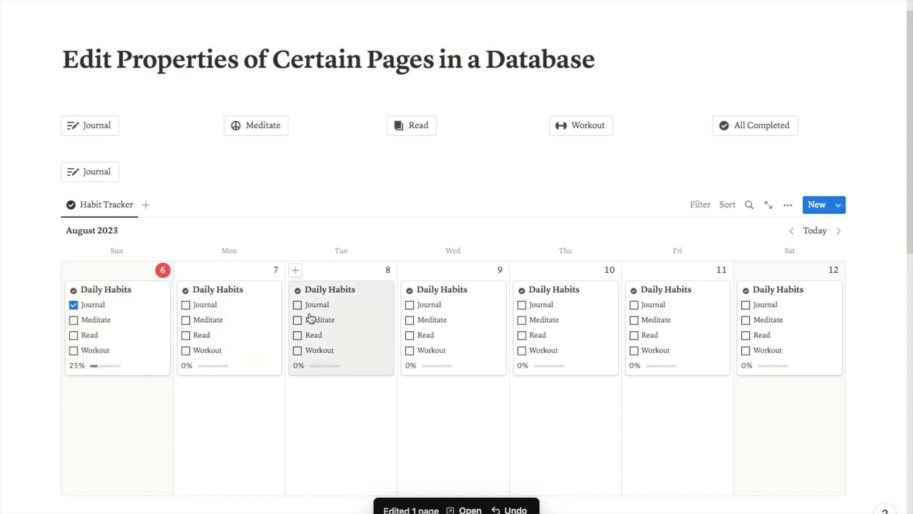
# - Insert a new button in place of the second Journal button, with a step that edits pages in Calendar Habit Tracker
pyautogui.moveTo(90, 181)
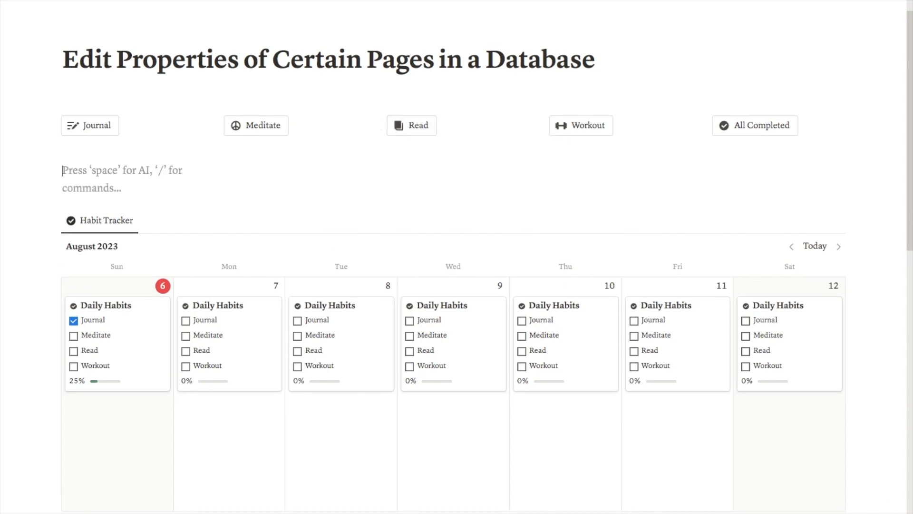
pyautogui.write('/but')
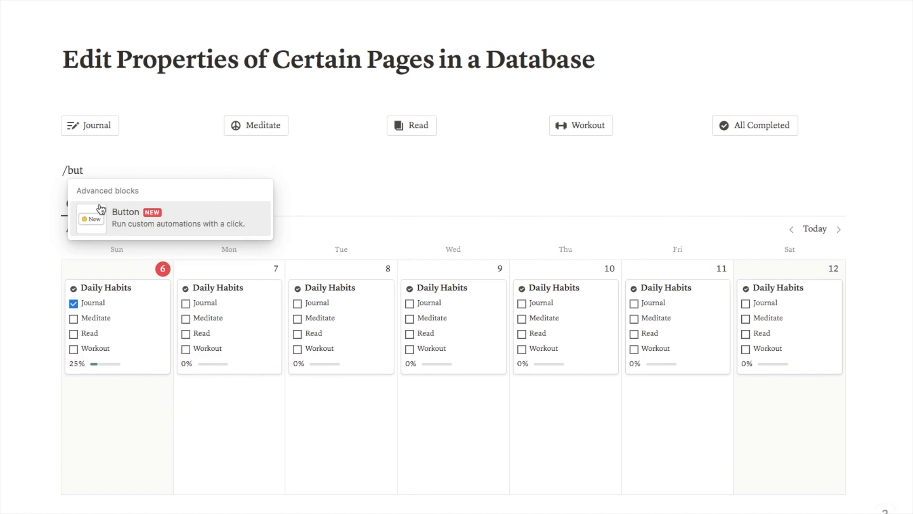
pyautogui.click(101, 208)
pyautogui.click(71, 299)
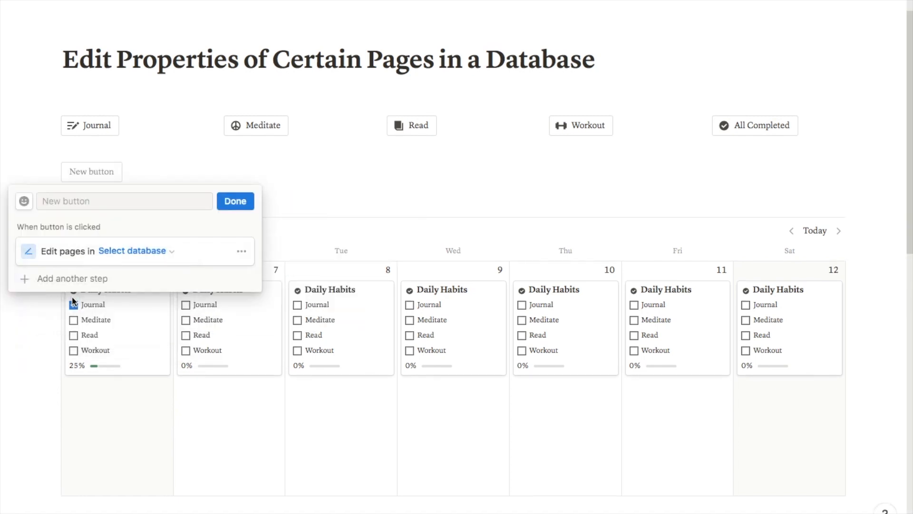
pyautogui.click(114, 251)
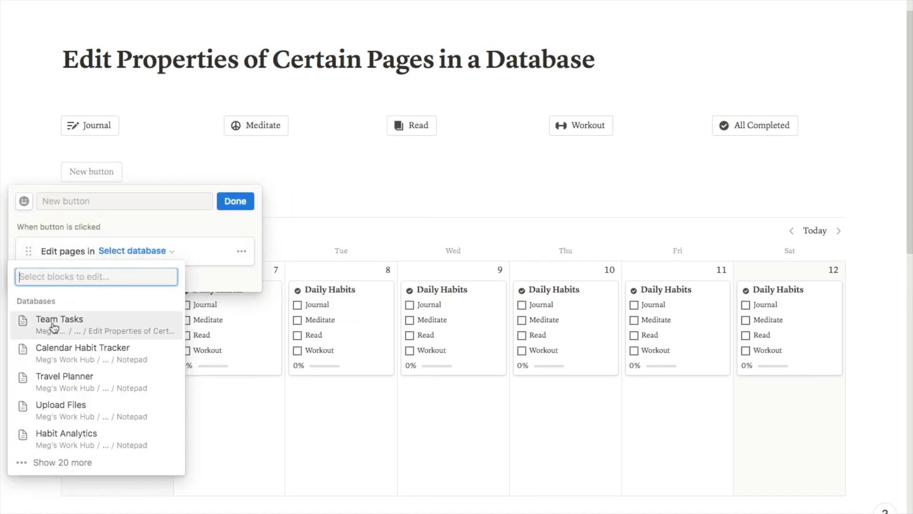
pyautogui.click(77, 353)
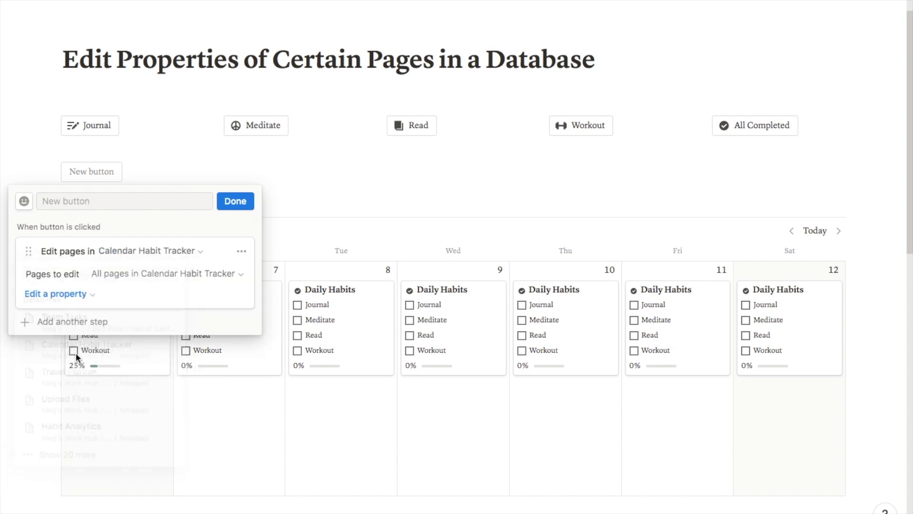
# - Filter the pages to edit to those whose Date property's start date is today
pyautogui.click(119, 275)
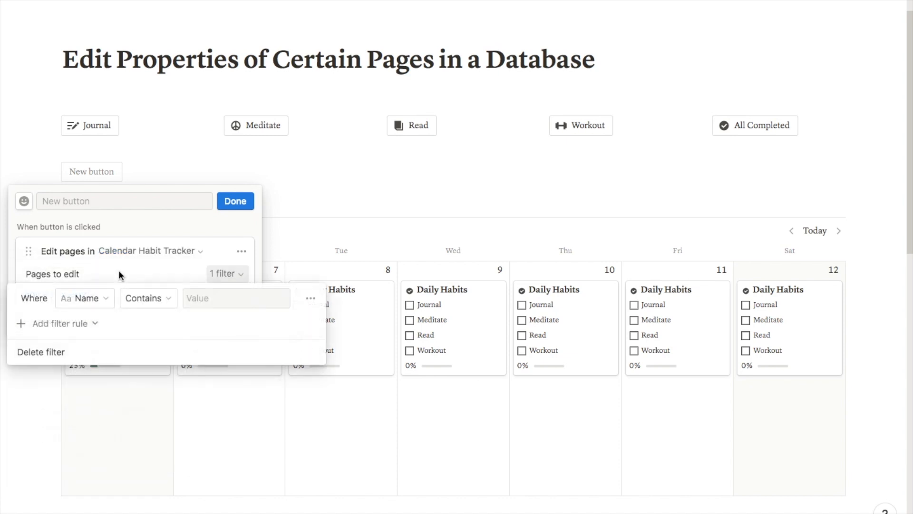
pyautogui.click(94, 305)
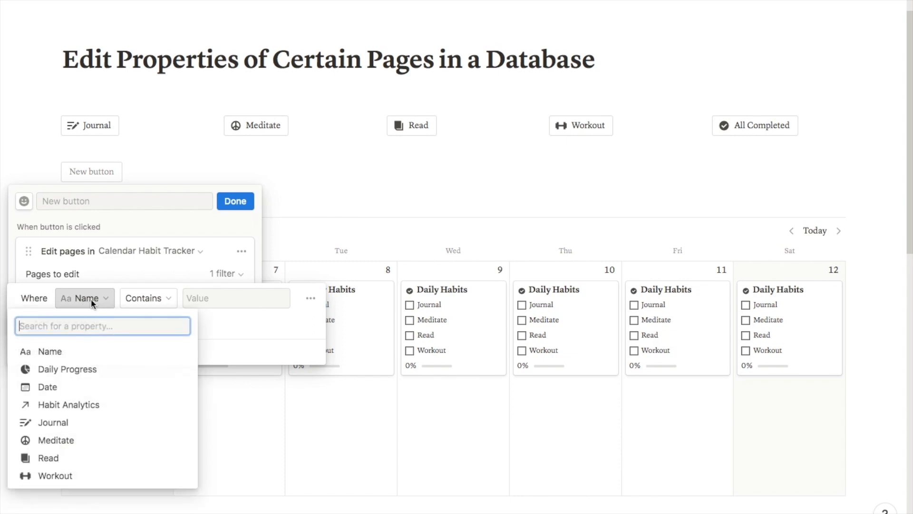
pyautogui.click(51, 387)
pyautogui.click(221, 303)
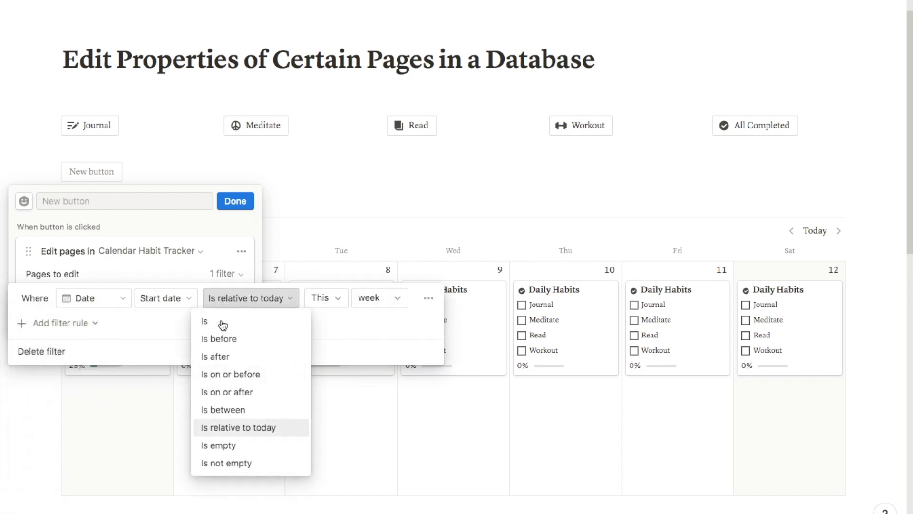
pyautogui.click(223, 318)
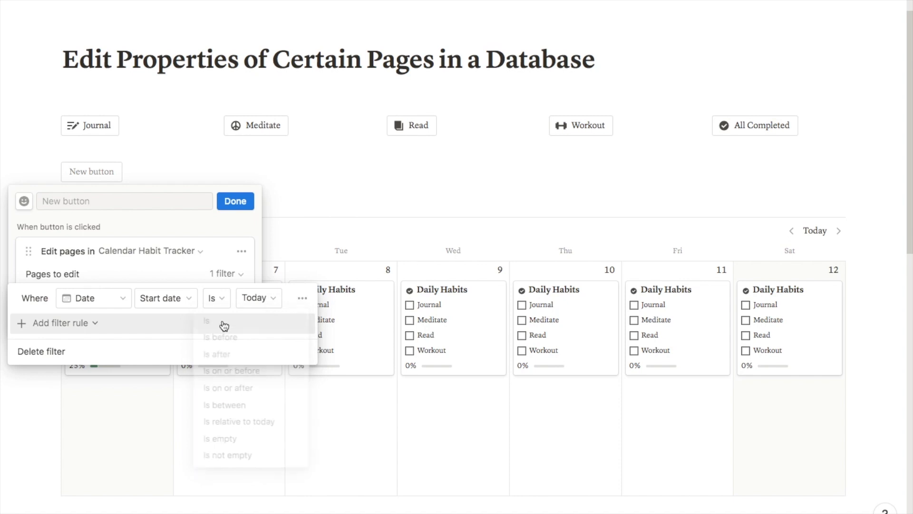
pyautogui.click(208, 231)
# - Set the Journal, Meditate, Read and Workout properties to Checked in the Calendar Habit Tracker edit step
pyautogui.click(71, 294)
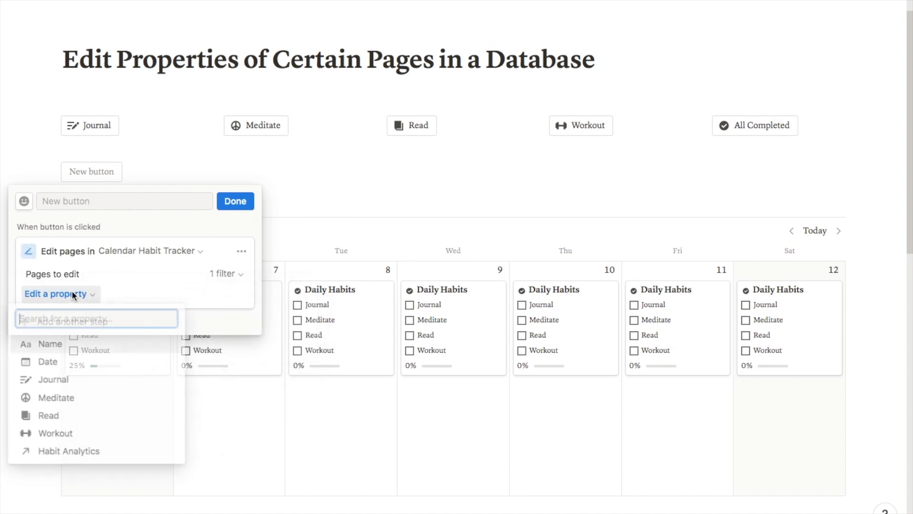
pyautogui.click(52, 379)
pyautogui.click(125, 321)
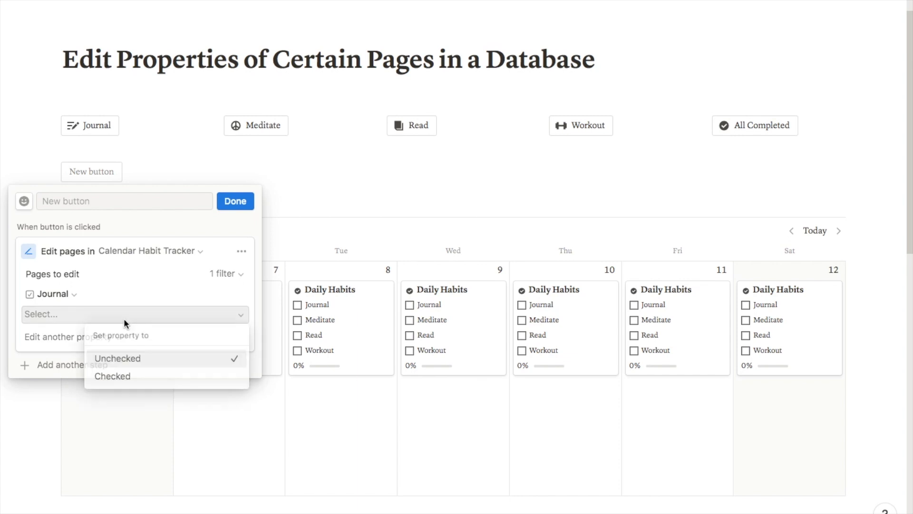
pyautogui.click(110, 376)
pyautogui.click(74, 338)
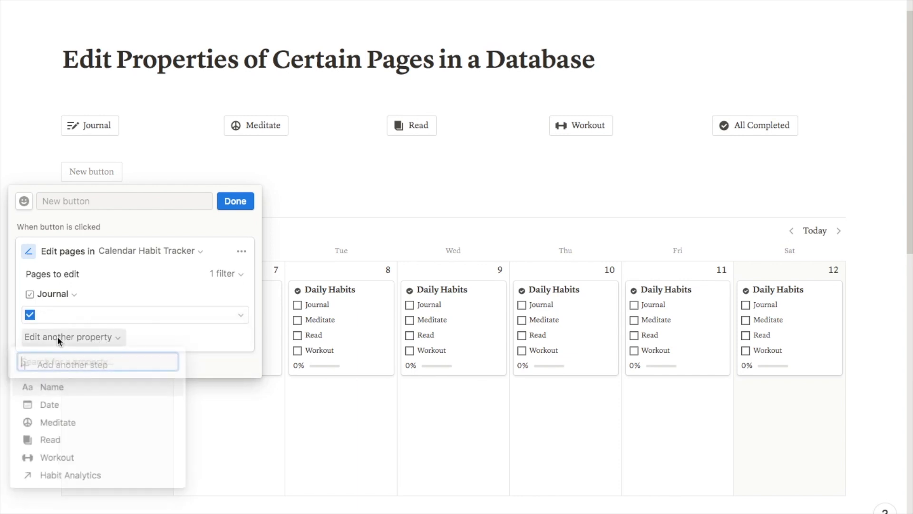
pyautogui.click(57, 424)
pyautogui.click(102, 365)
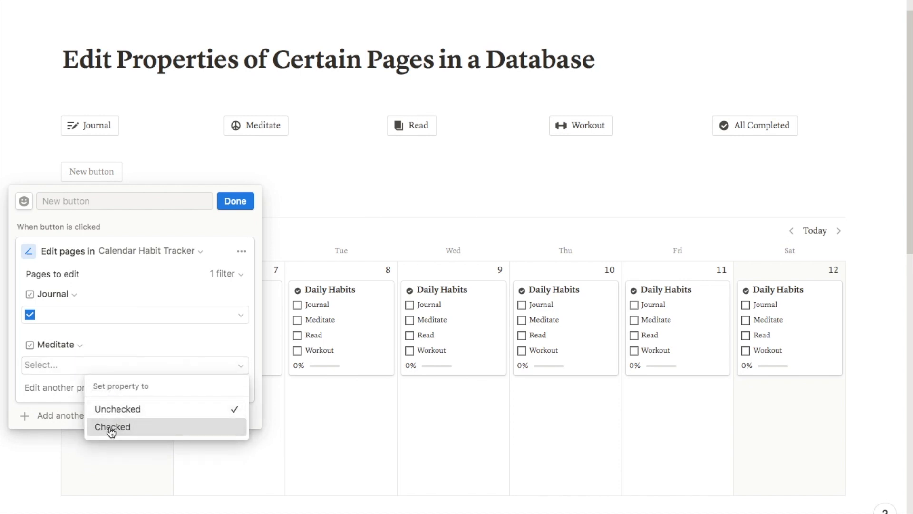
pyautogui.click(112, 427)
pyautogui.click(73, 387)
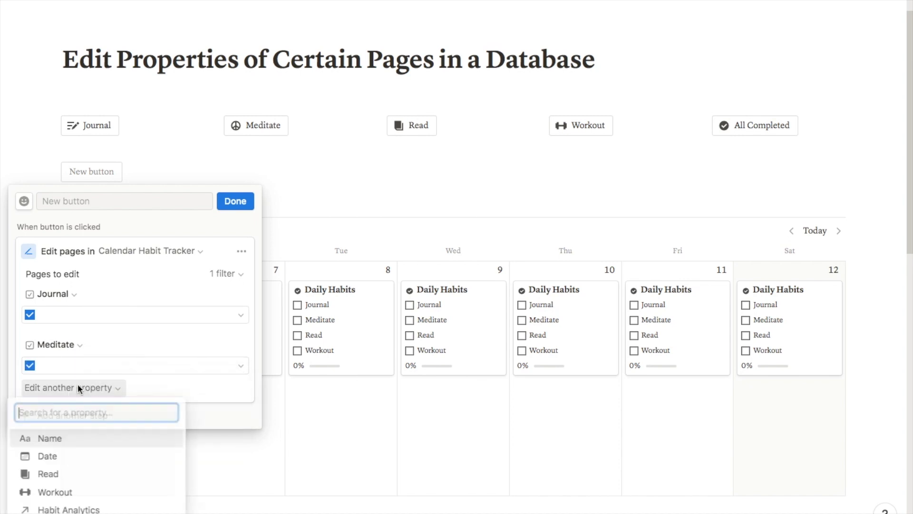
pyautogui.click(49, 473)
pyautogui.click(76, 417)
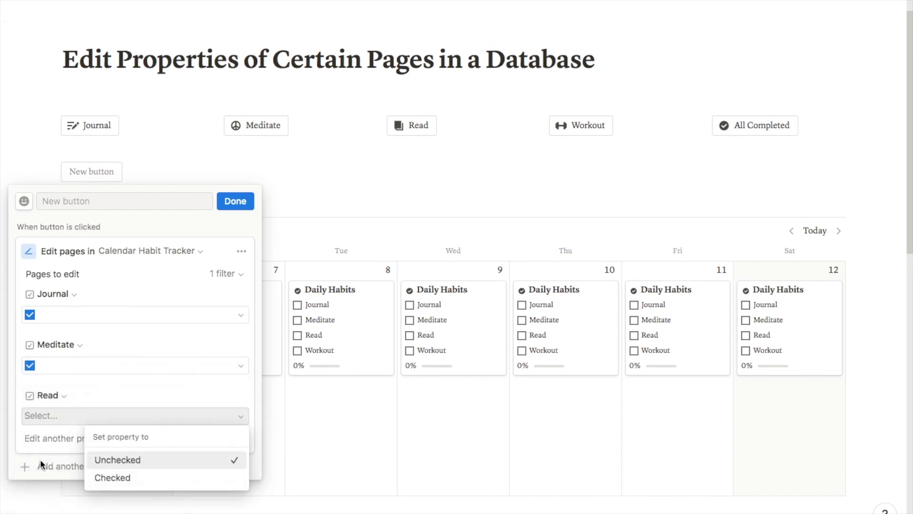
pyautogui.click(103, 478)
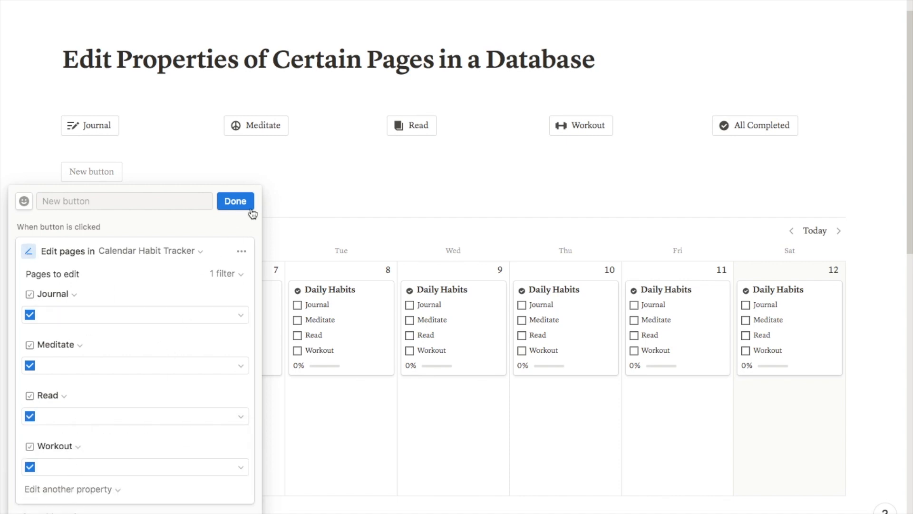
# - Name the button All Completed, give it the circled check mark icon, and finish and run it
pyautogui.click(141, 201)
pyautogui.write('All')
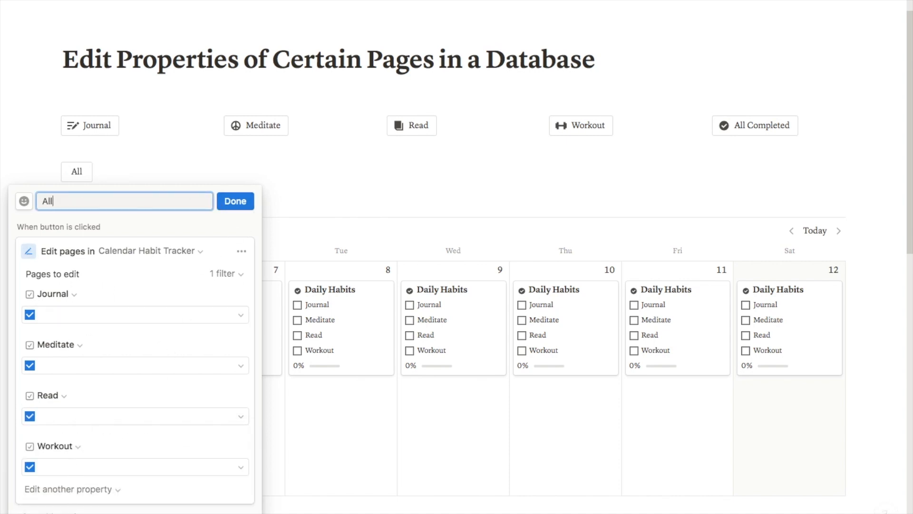
pyautogui.write(' Completed')
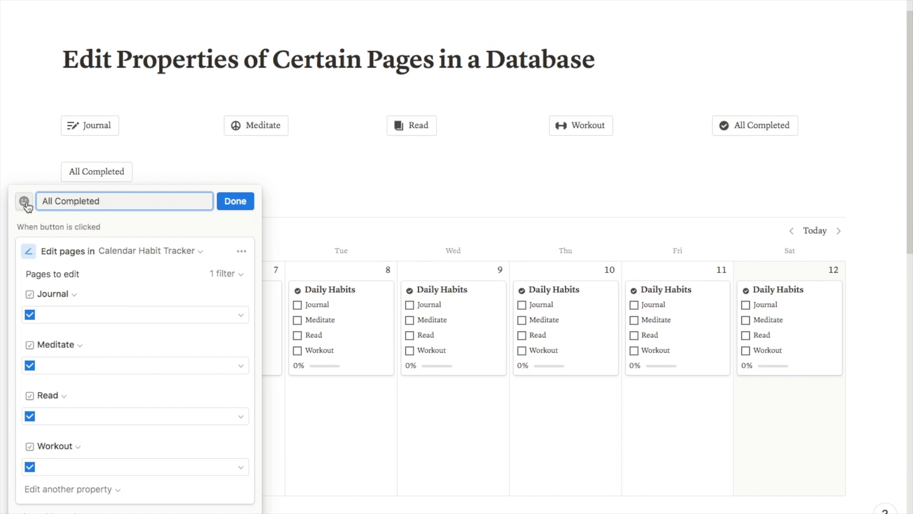
pyautogui.click(25, 207)
pyautogui.moveTo(128, 303)
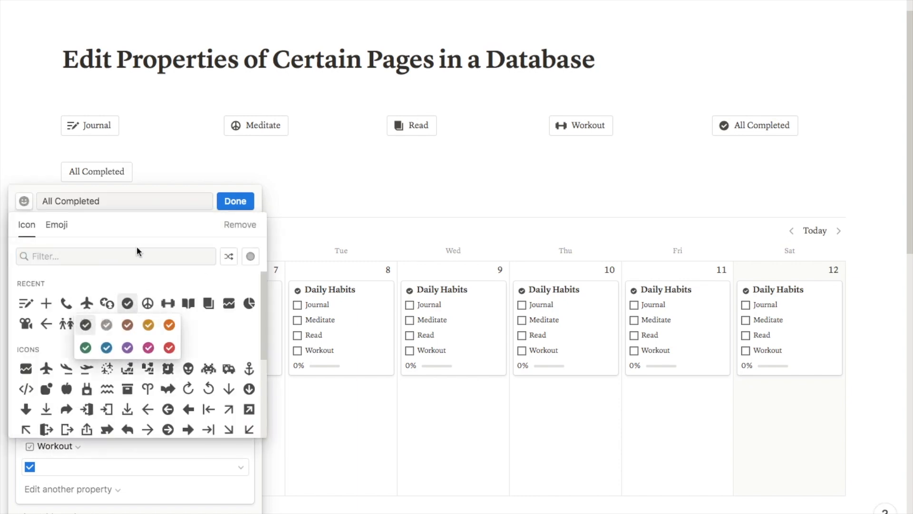
pyautogui.click(107, 326)
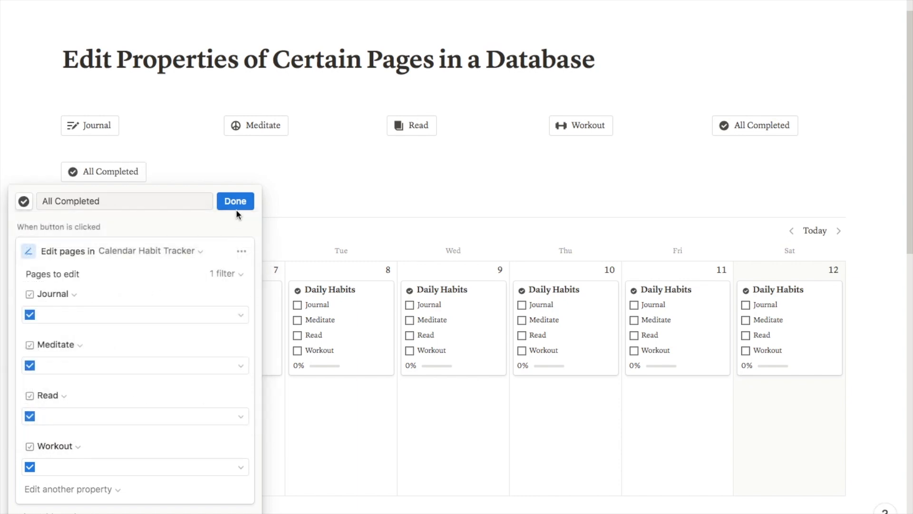
pyautogui.click(237, 209)
pyautogui.click(102, 171)
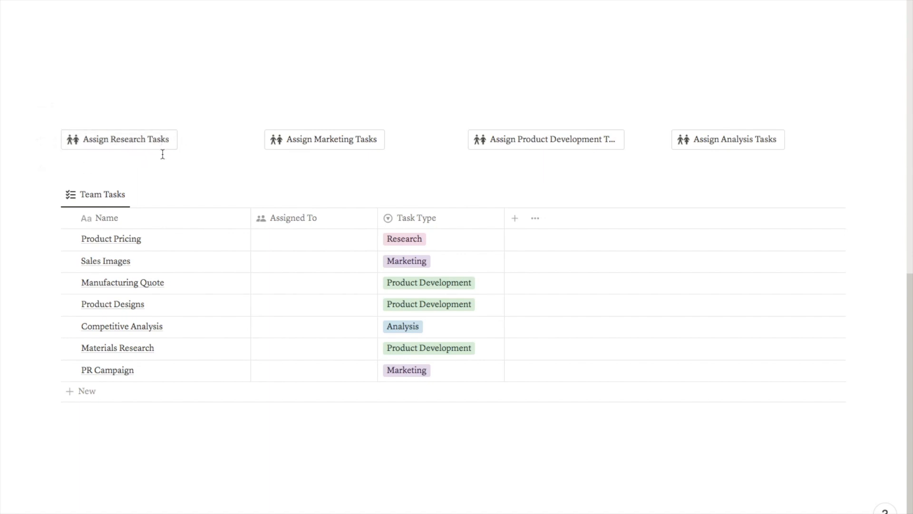
# - Run the Assign Research Tasks and Assign Marketing Tasks buttons above the Team Tasks table
pyautogui.click(118, 143)
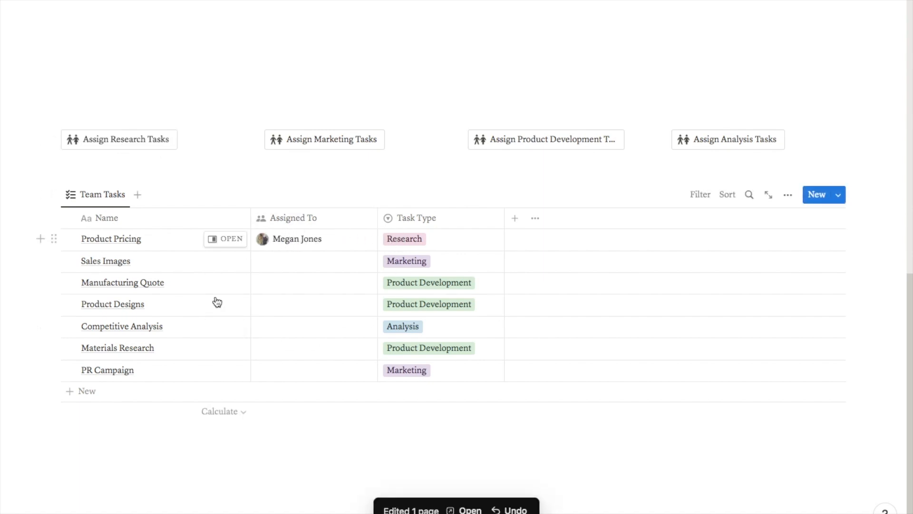
pyautogui.click(358, 149)
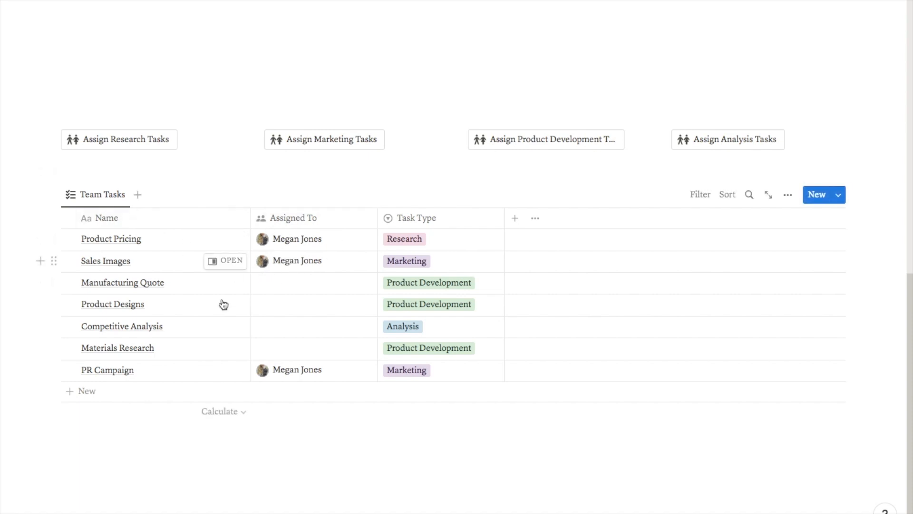
# - Insert a new button above the Team Tasks table with a step that edits pages in Team Tasks
pyautogui.click(110, 176)
pyautogui.press('Return')
pyautogui.press('Return')
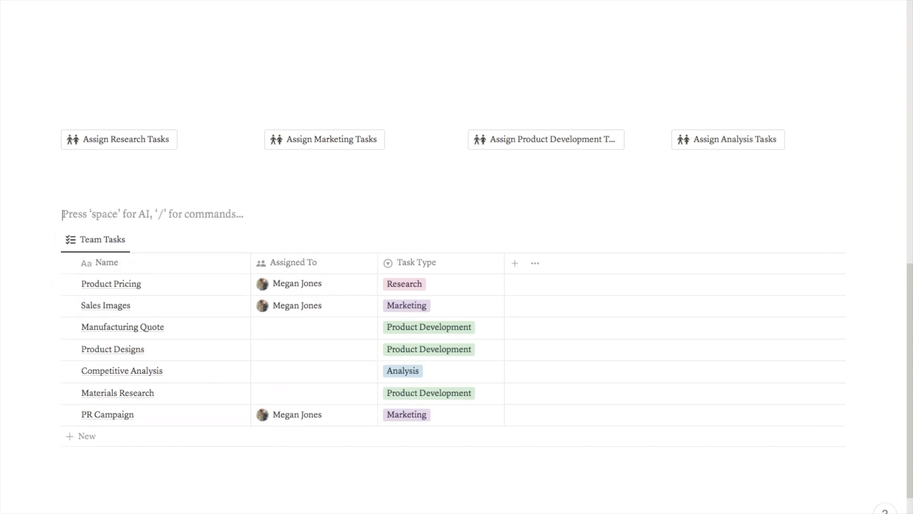
pyautogui.press('Up')
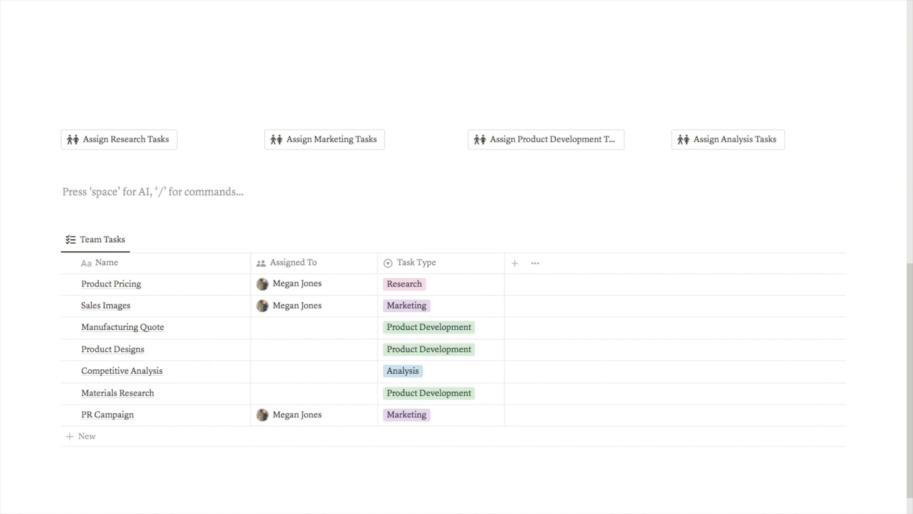
pyautogui.write('/butt')
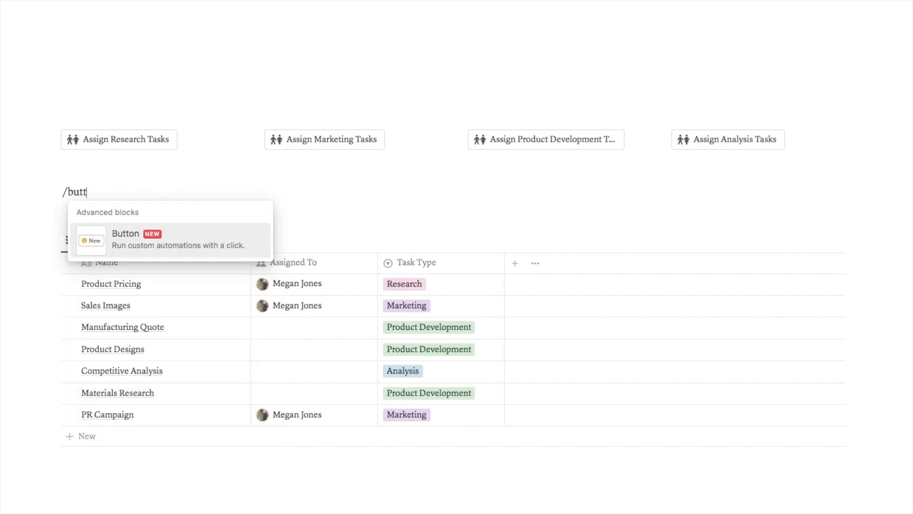
pyautogui.click(161, 237)
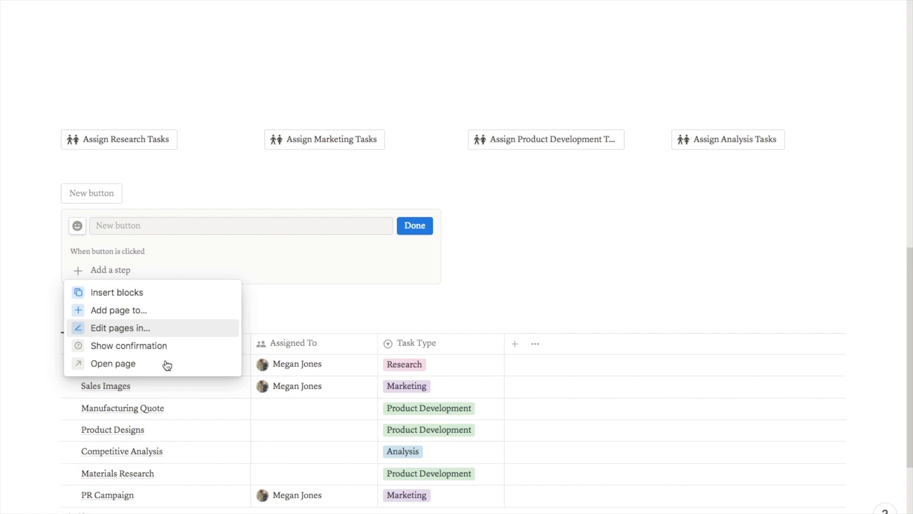
pyautogui.click(137, 333)
pyautogui.click(177, 278)
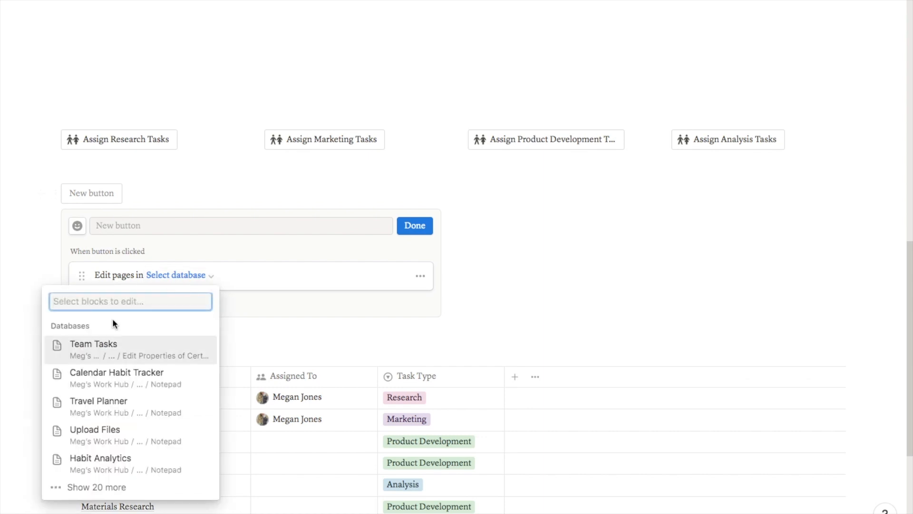
pyautogui.click(111, 349)
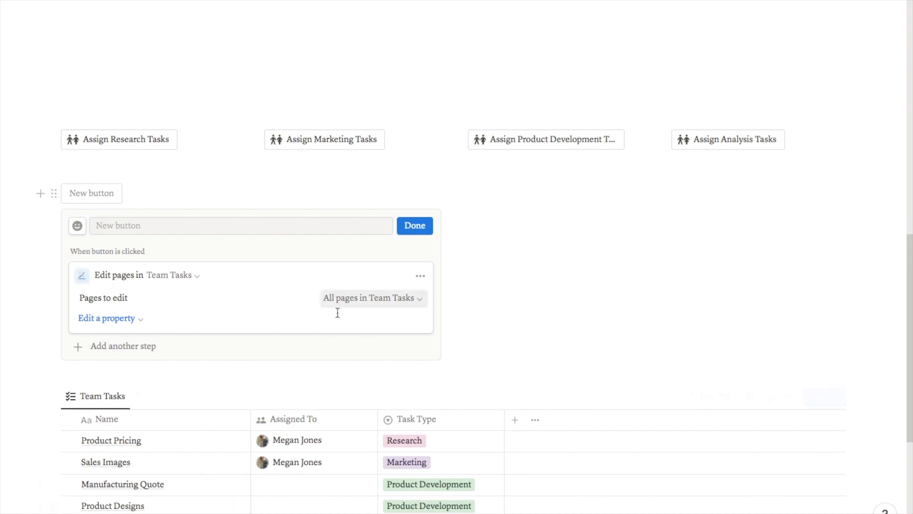
# - Filter the new button's pages to edit in Team Tasks to those where Task Type is Product Development
pyautogui.click(351, 300)
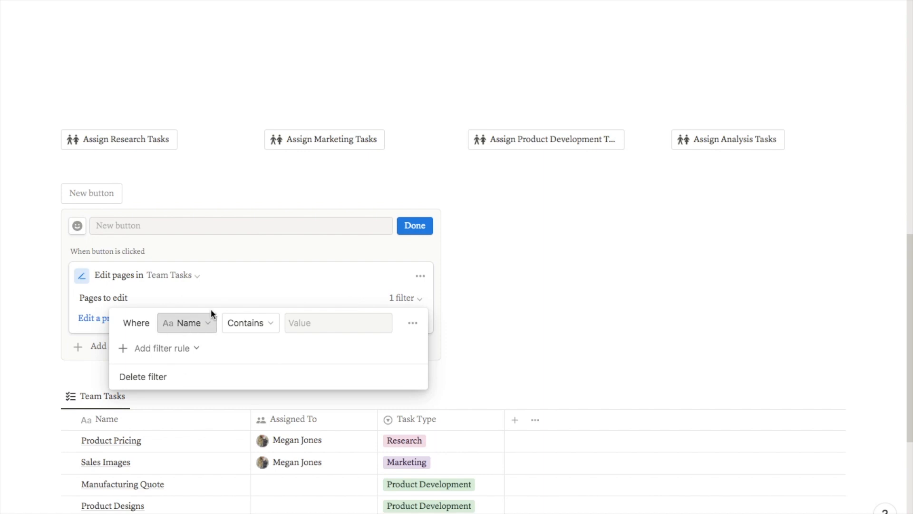
pyautogui.click(196, 322)
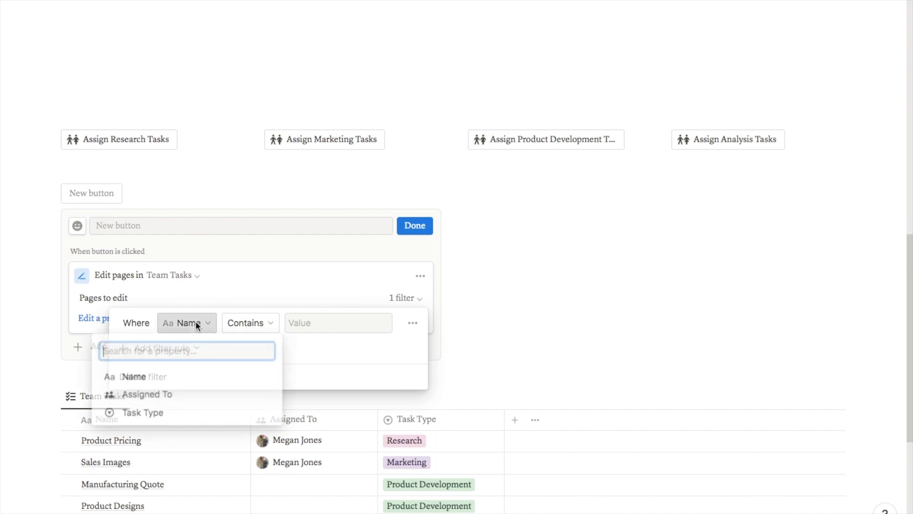
pyautogui.click(149, 413)
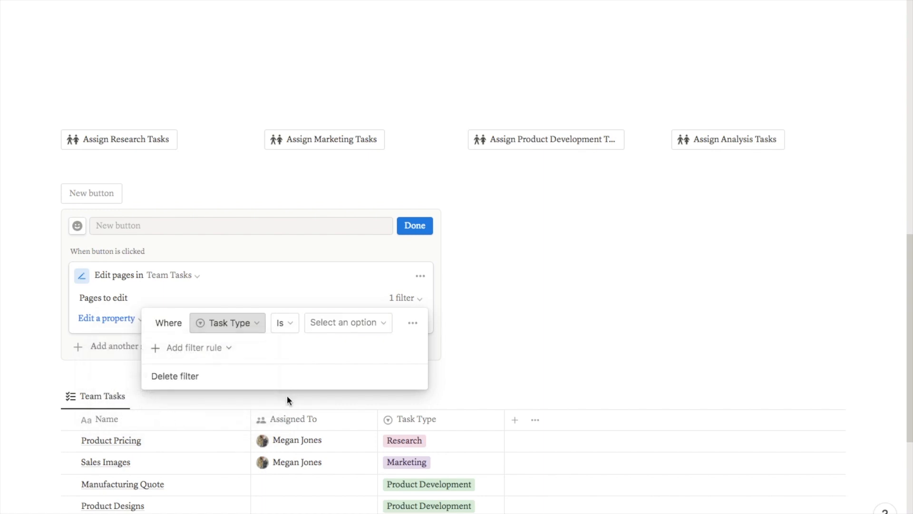
pyautogui.click(347, 322)
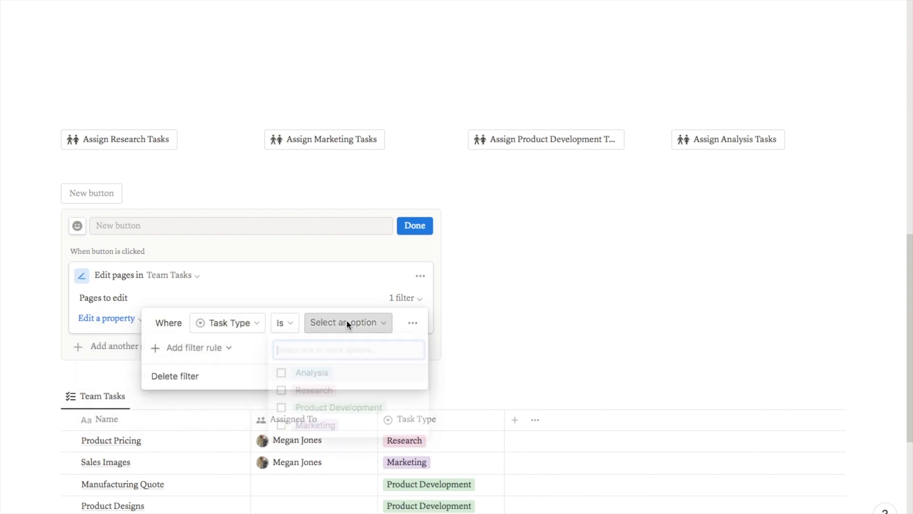
pyautogui.click(291, 411)
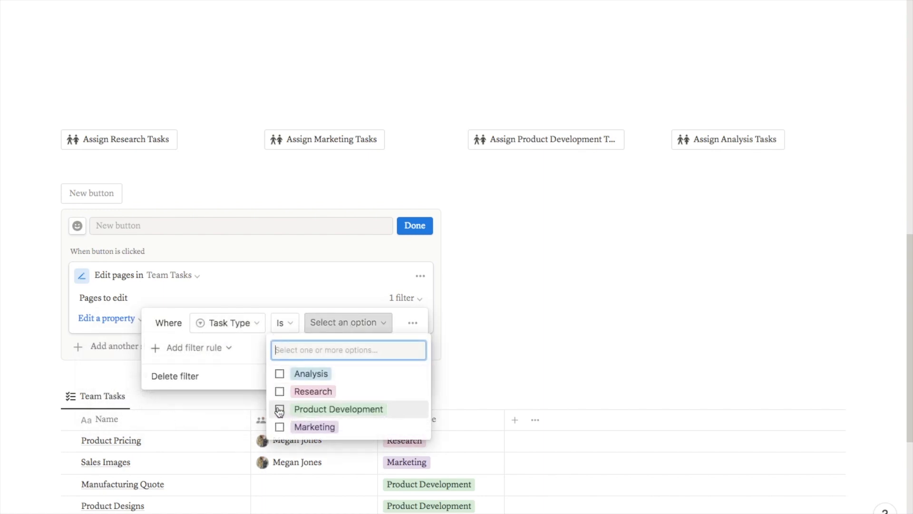
pyautogui.click(202, 353)
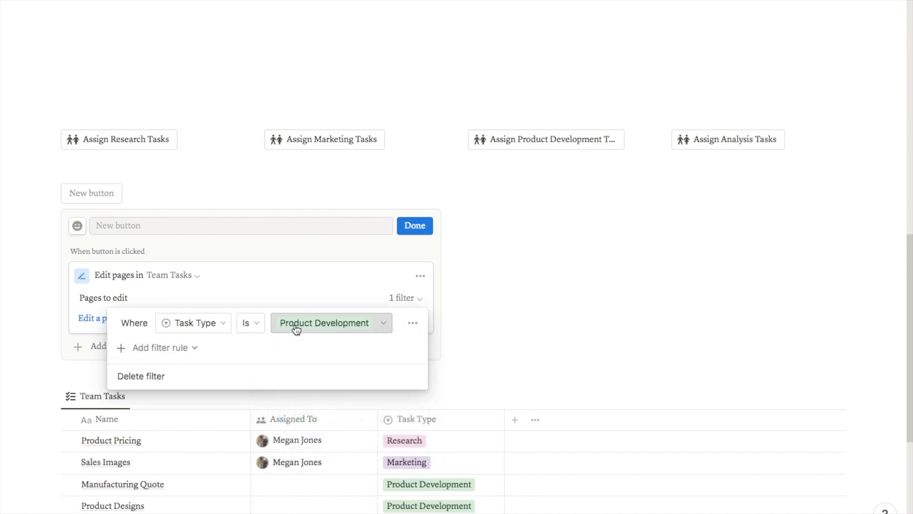
pyautogui.click(375, 295)
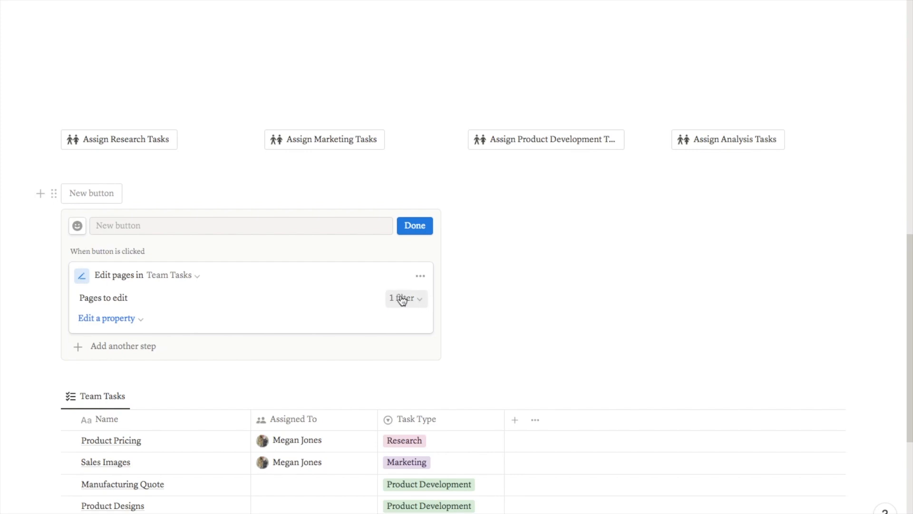
pyautogui.click(418, 303)
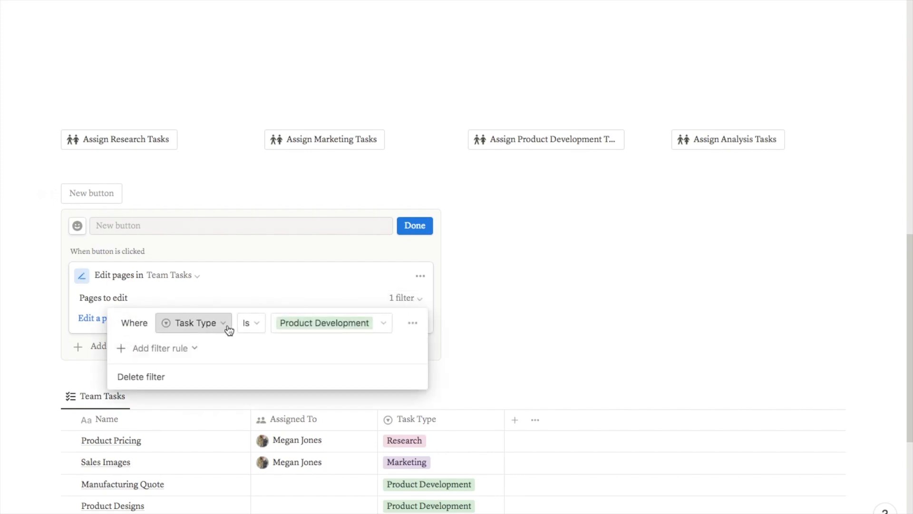
pyautogui.click(265, 299)
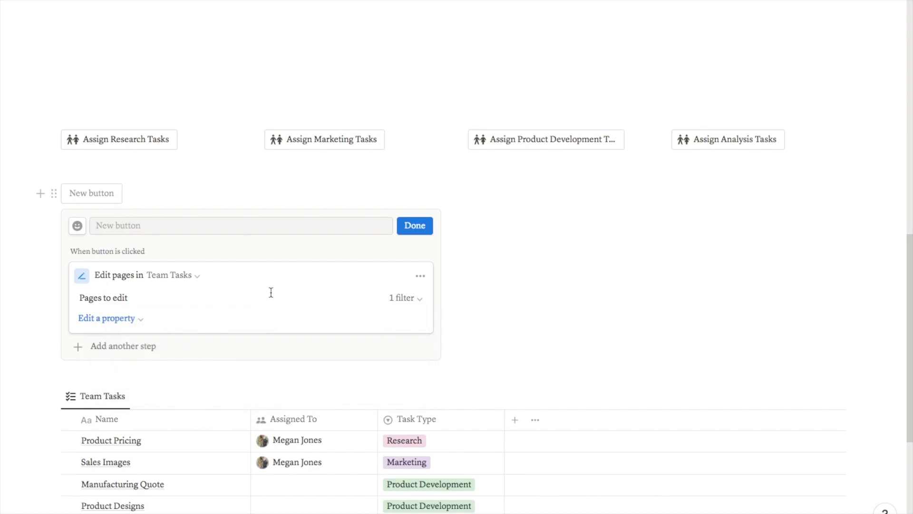
pyautogui.click(408, 304)
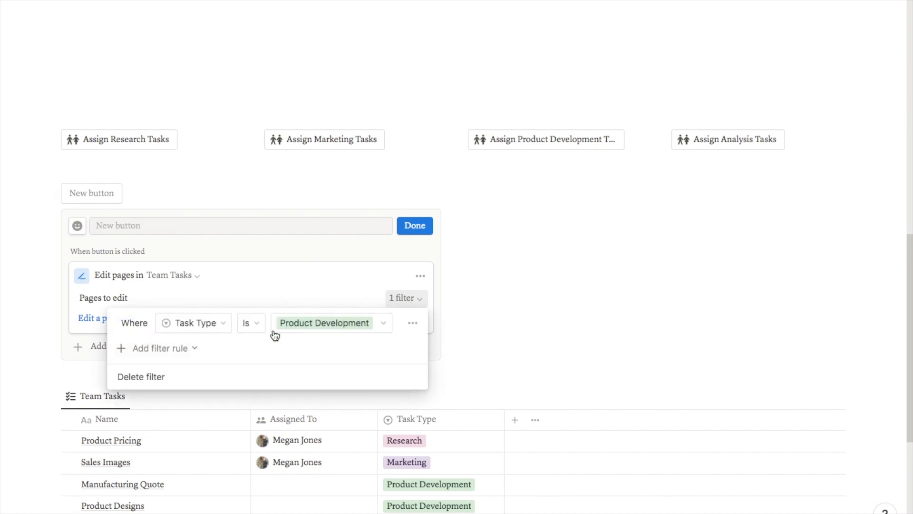
pyautogui.click(257, 298)
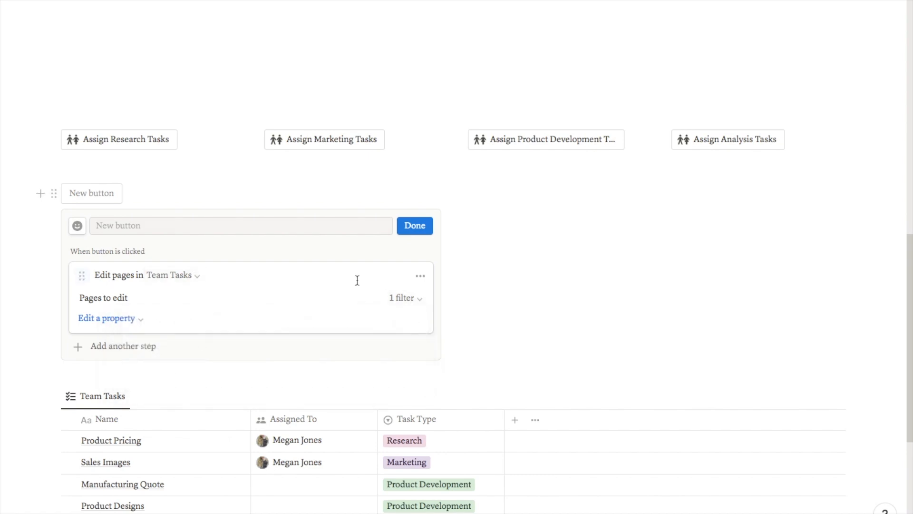
# - Set the edit step to replace the Assigned To property with Person who clicked button
pyautogui.click(126, 322)
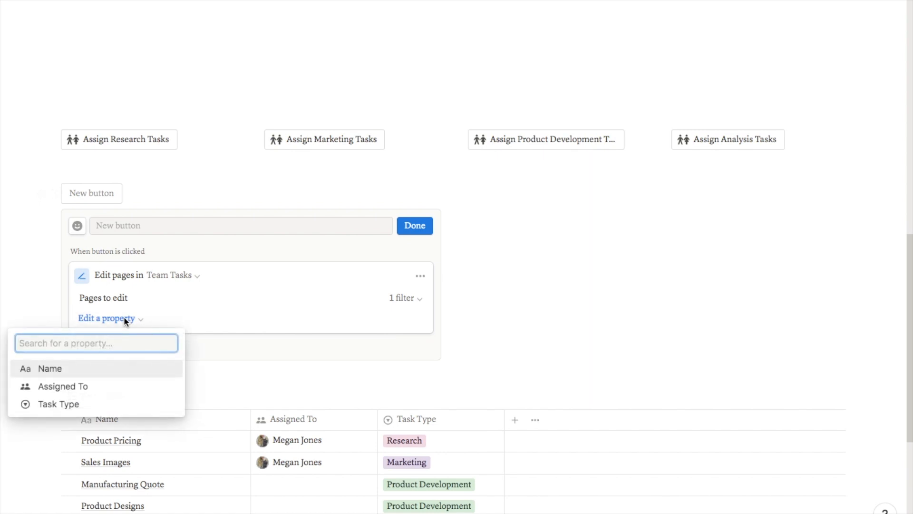
pyautogui.click(92, 389)
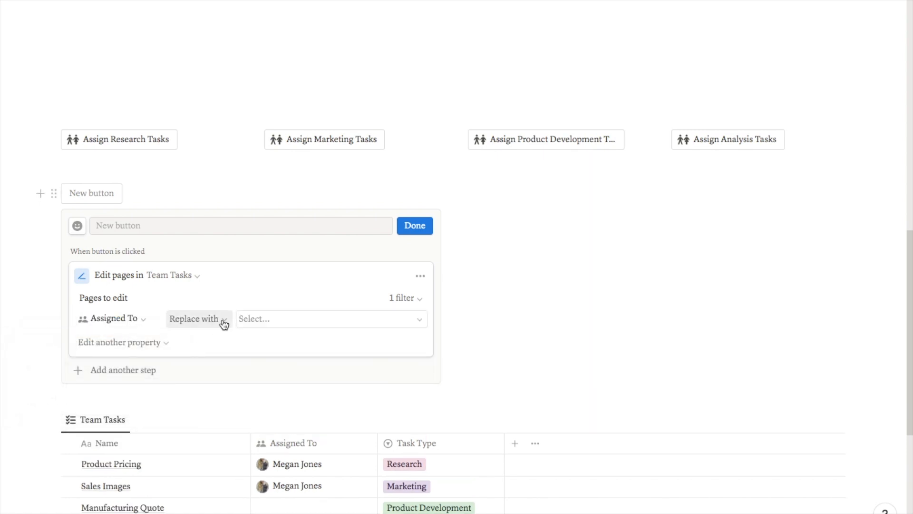
pyautogui.click(204, 321)
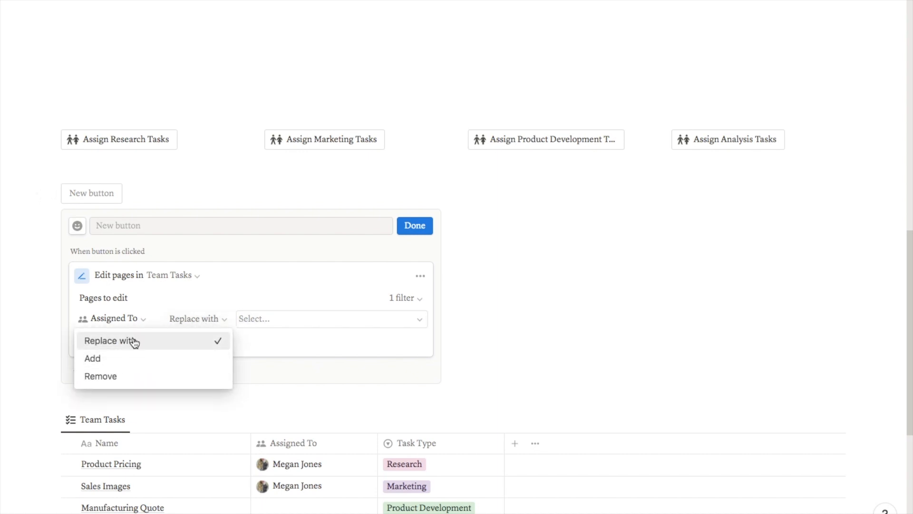
pyautogui.click(261, 319)
pyautogui.click(261, 319)
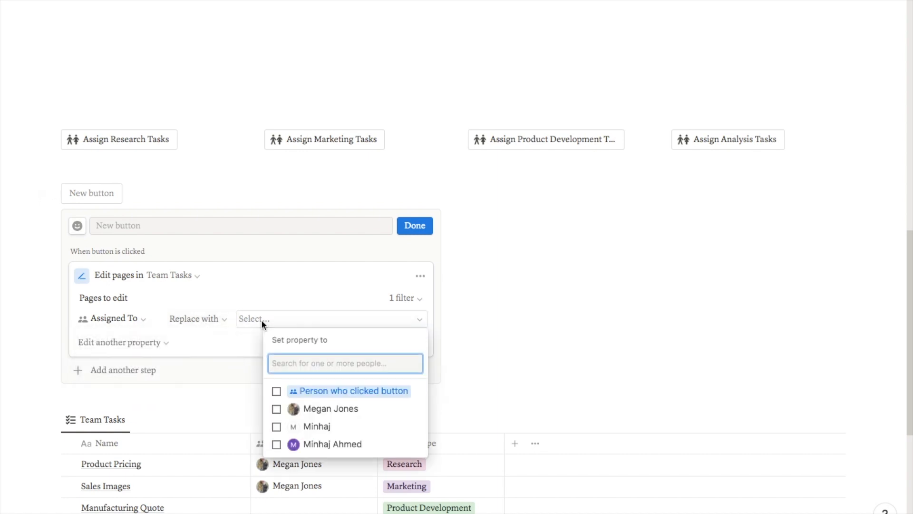
pyautogui.click(352, 391)
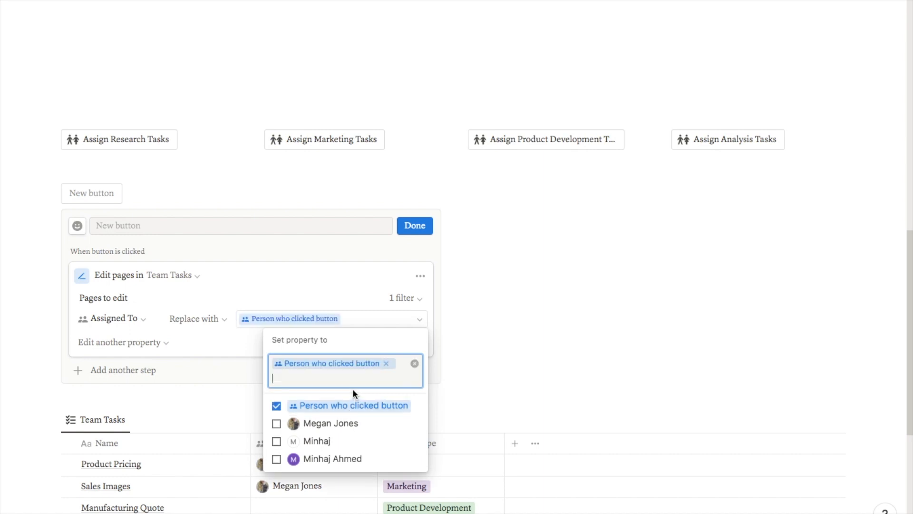
pyautogui.click(250, 351)
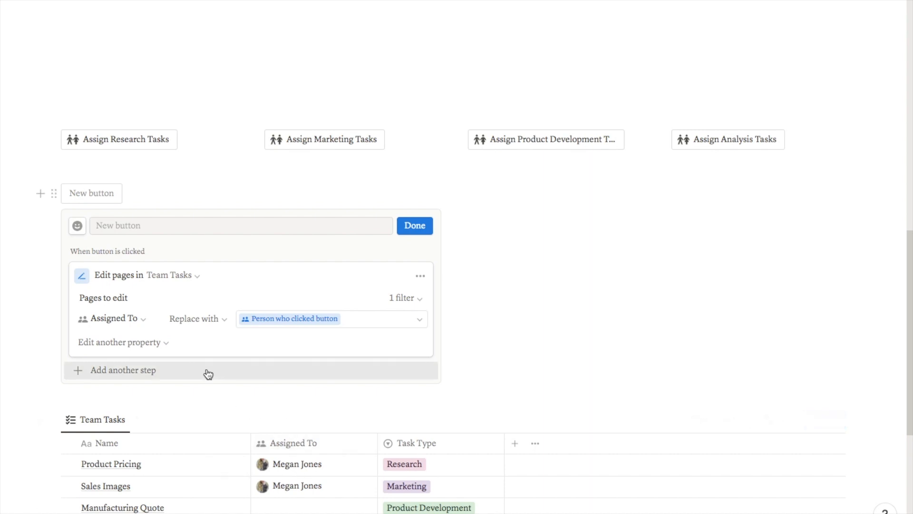
# - Name the button Assign Product Development Tasks, give it the two-people icon, and finish and run it
pyautogui.click(282, 222)
pyautogui.write('Assign P')
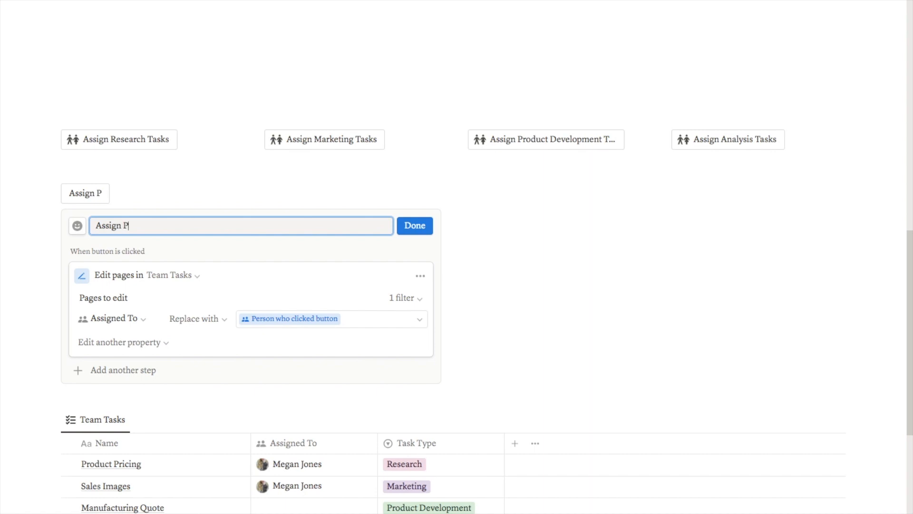
pyautogui.write('roduct Development Tasks')
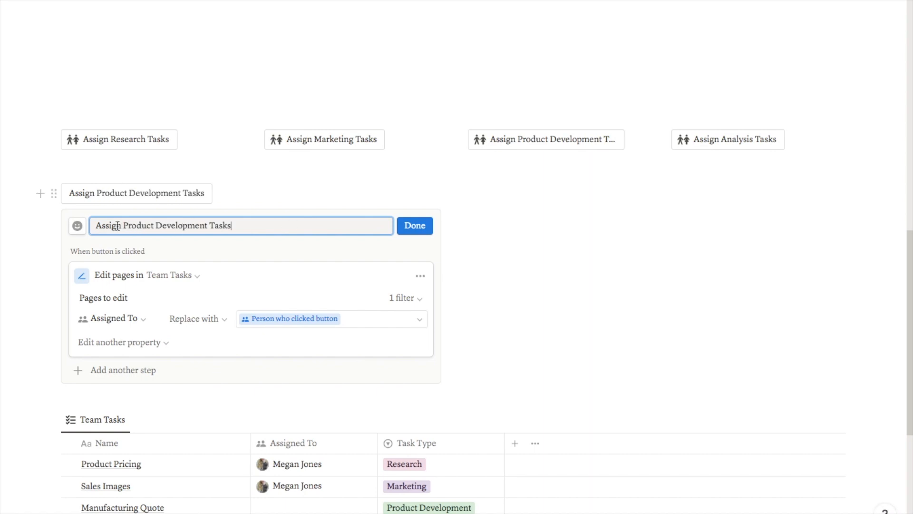
pyautogui.click(77, 225)
pyautogui.moveTo(65, 347); pyautogui.dragTo(25, 369)
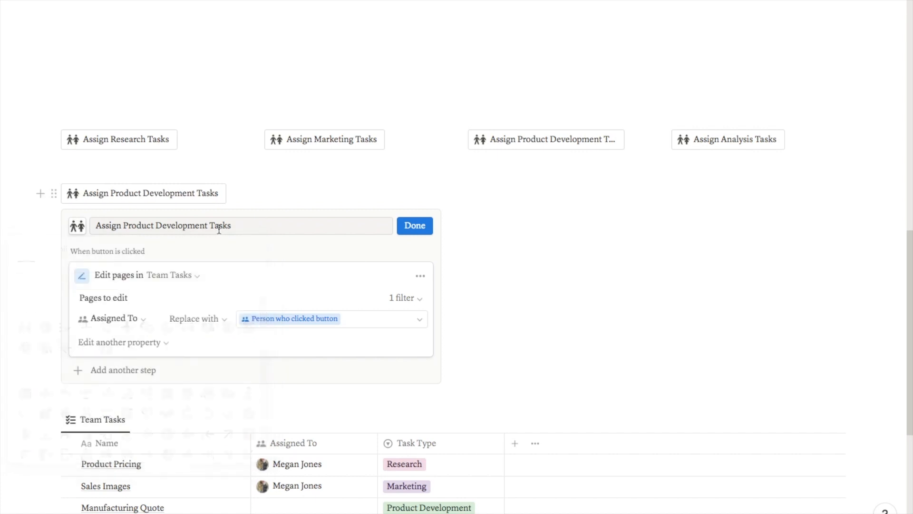
pyautogui.click(415, 232)
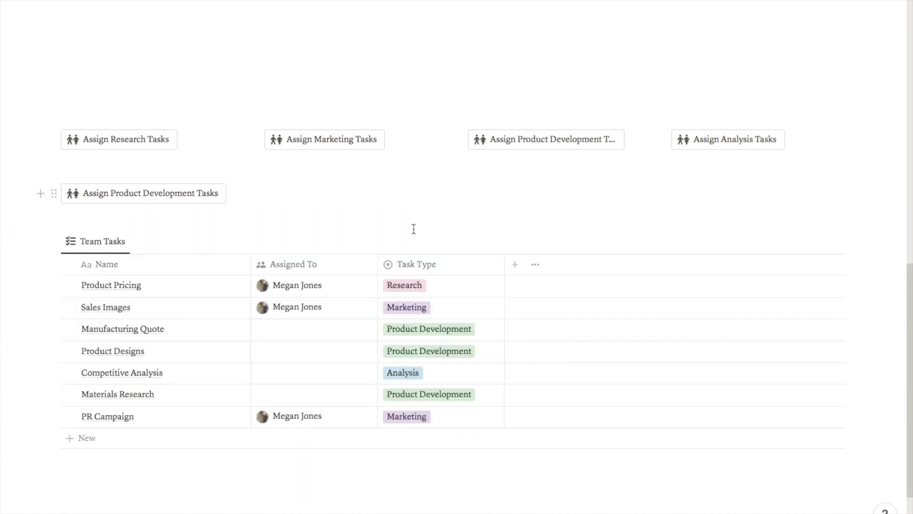
pyautogui.click(154, 200)
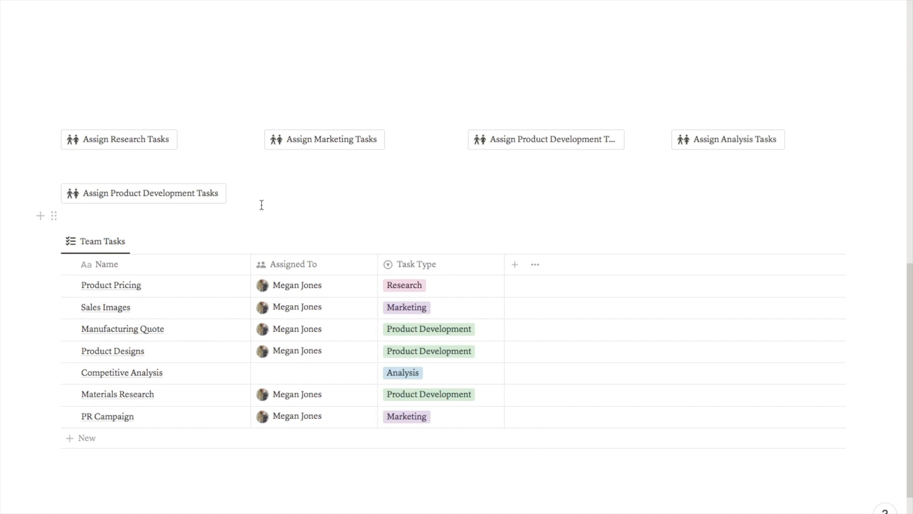
pyautogui.click(221, 196)
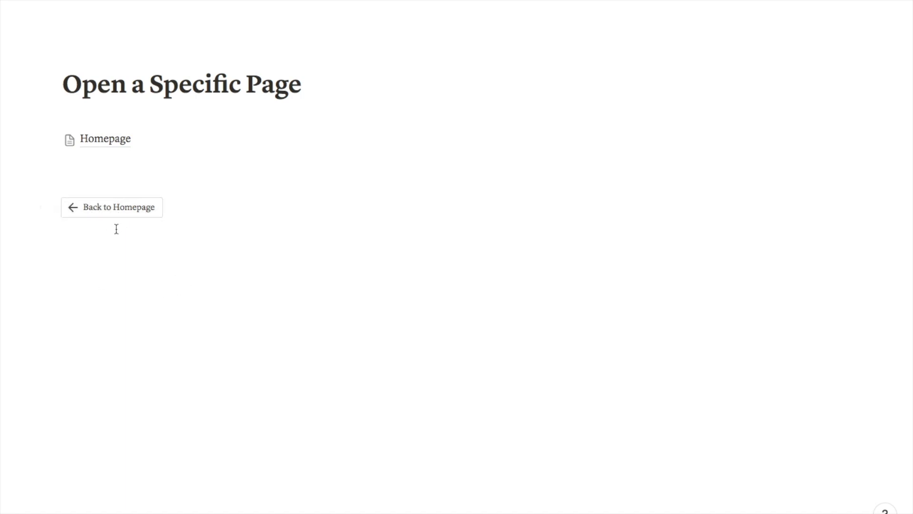
# - Try the existing Back to Homepage button, and insert a new button below it that opens Homepage as a full page
pyautogui.click(121, 209)
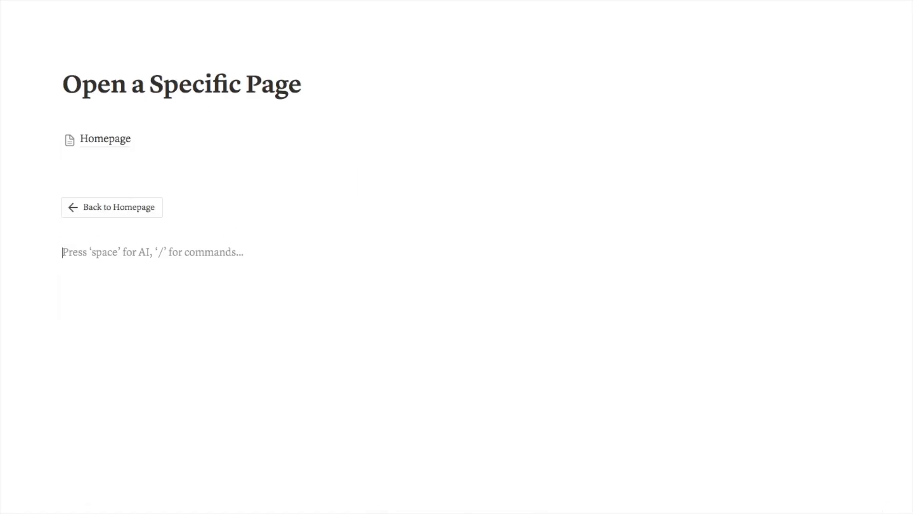
pyautogui.write('/butt')
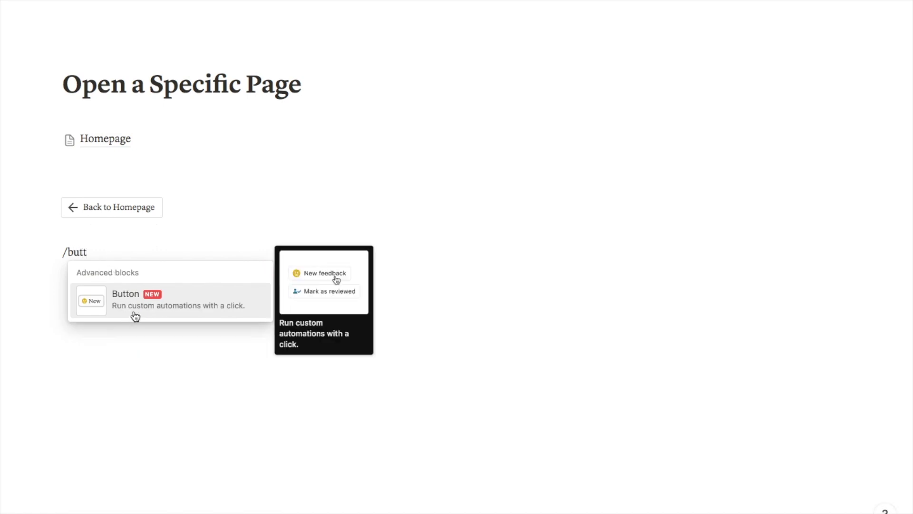
pyautogui.click(136, 316)
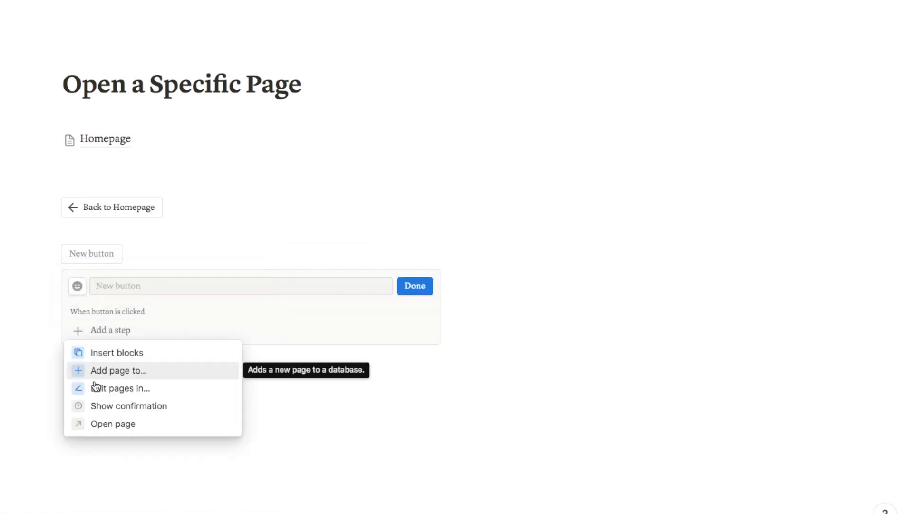
pyautogui.click(111, 428)
pyautogui.click(140, 336)
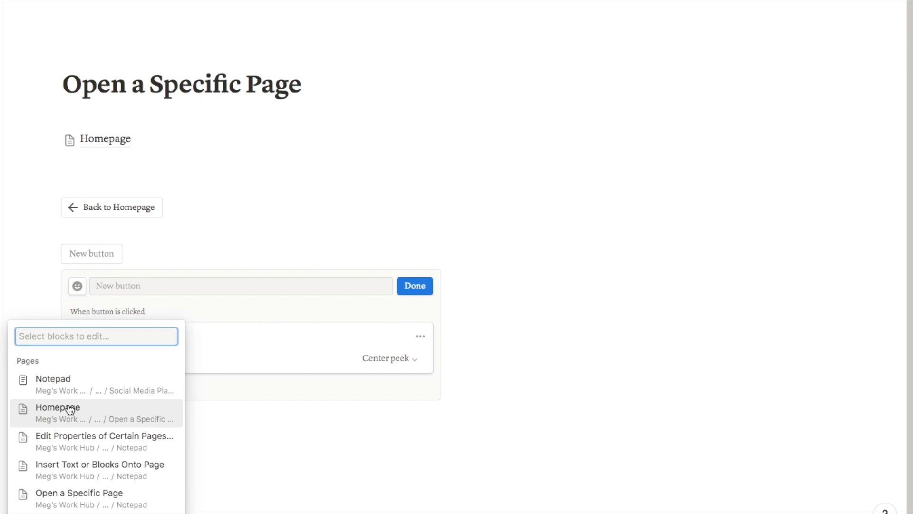
pyautogui.click(63, 409)
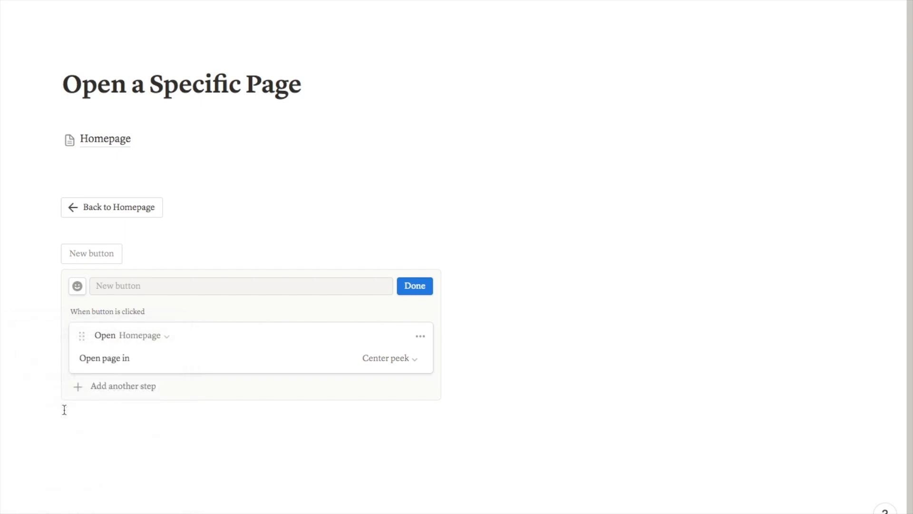
pyautogui.click(391, 364)
pyautogui.click(295, 475)
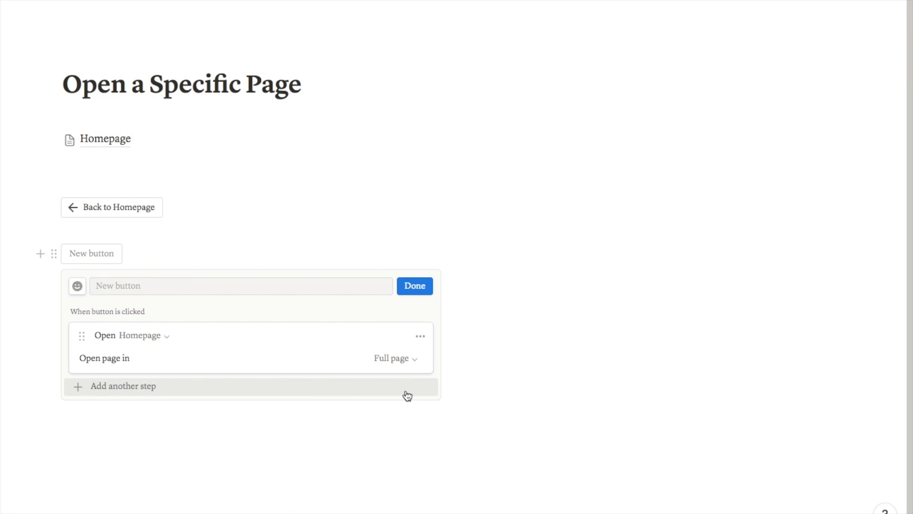
# - Name the new button Back to Homepage, give it the black back-arrow icon, and finish and run it
pyautogui.click(284, 286)
pyautogui.write('Back to Homepage')
pyautogui.click(76, 287)
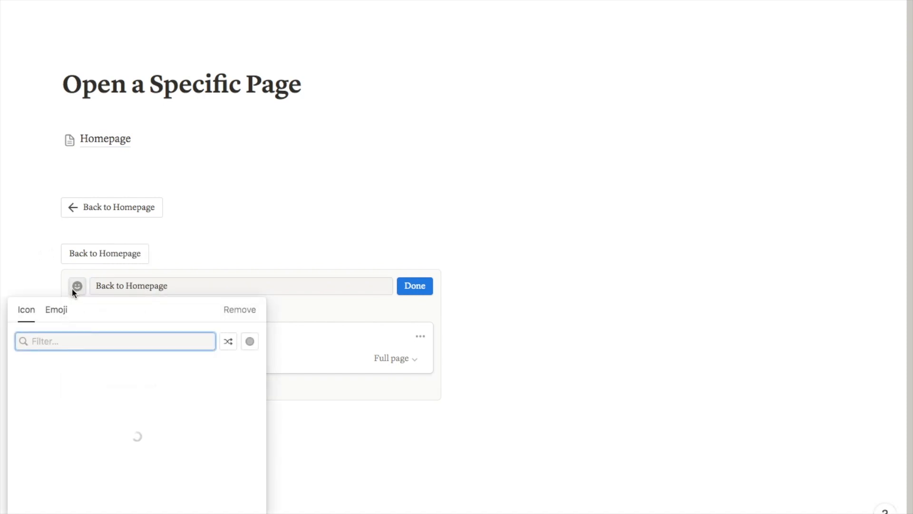
pyautogui.moveTo(25, 388)
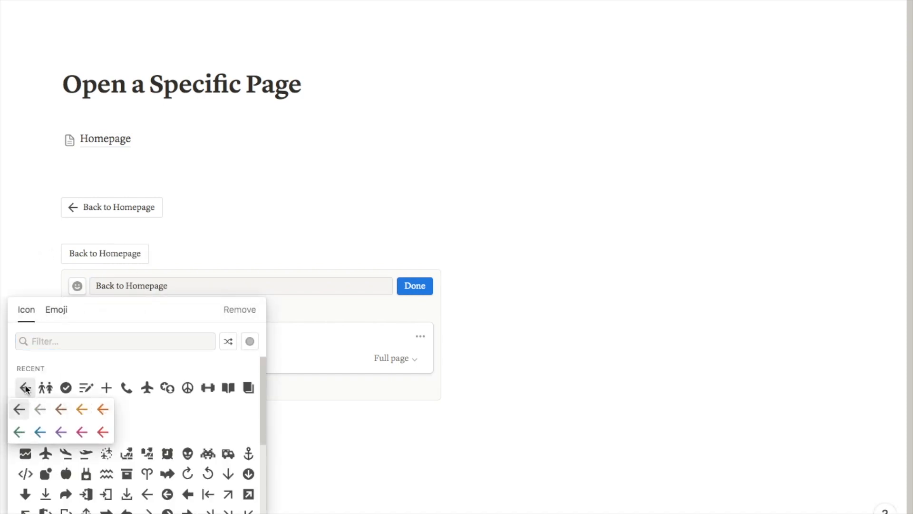
pyautogui.click(24, 412)
pyautogui.click(412, 288)
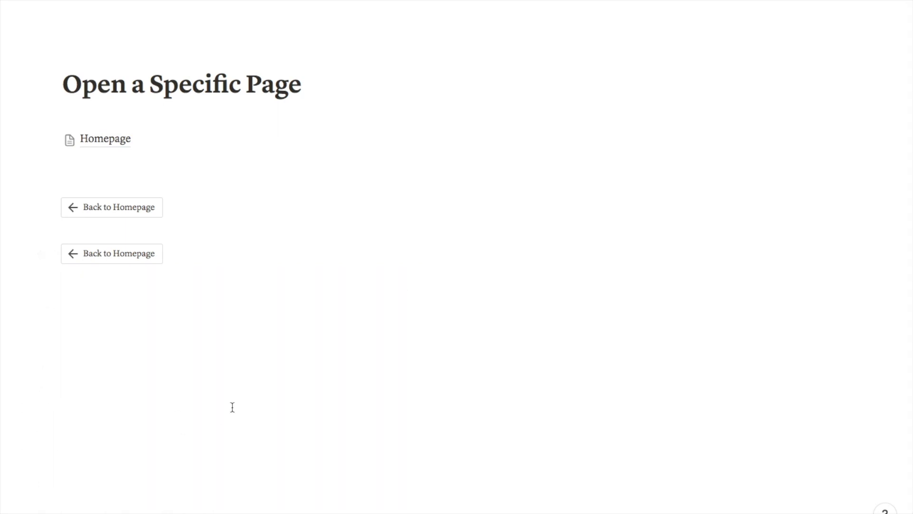
pyautogui.click(112, 261)
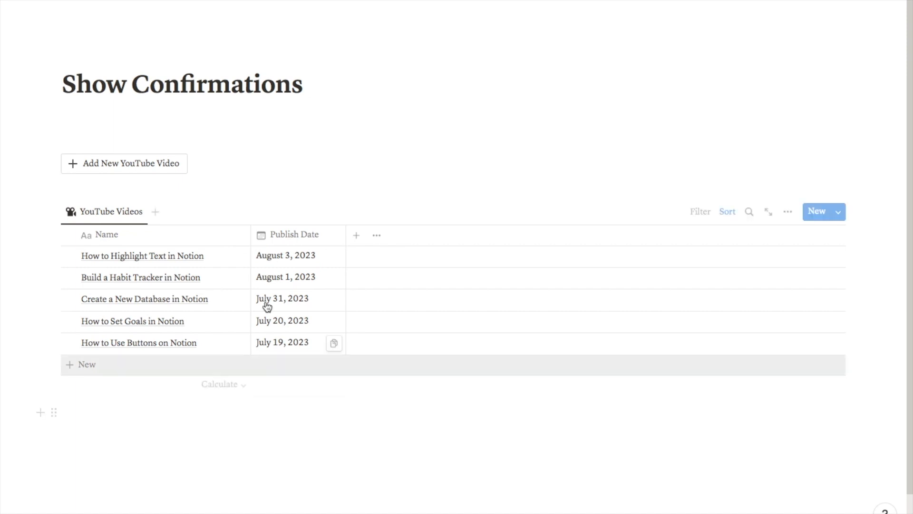
# - Run the Add New YouTube Video button on the Show Confirmations page and answer No to its confirmation
pyautogui.click(139, 161)
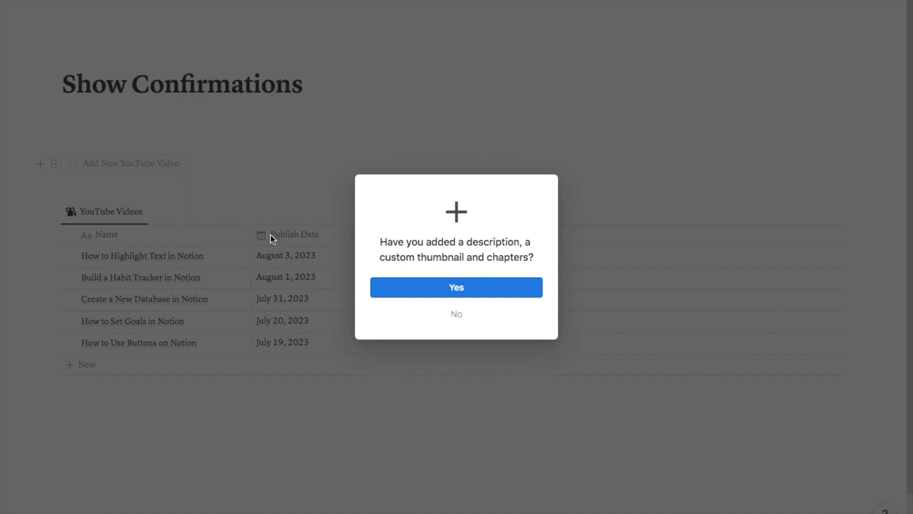
pyautogui.click(457, 316)
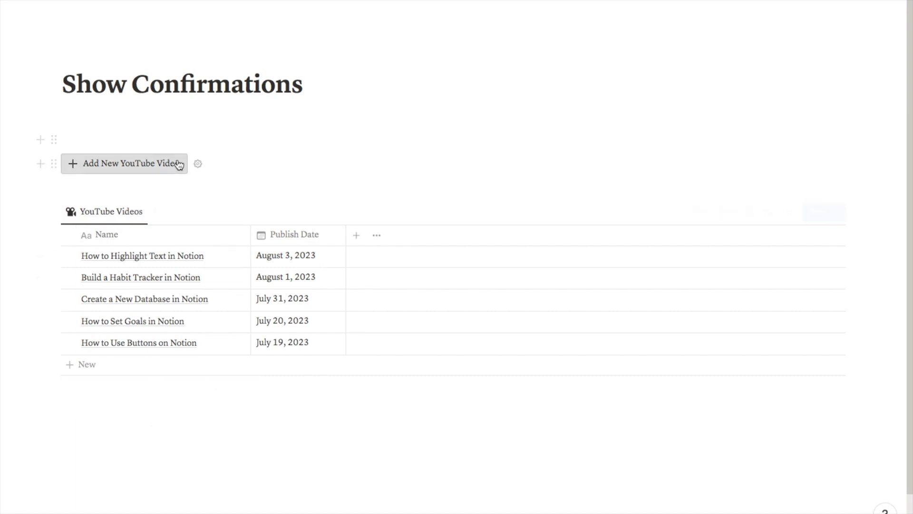
# - Run the Add New YouTube Video button with Yes, title the new page How to add Icons to Notion, and rerun it answering No
pyautogui.click(121, 160)
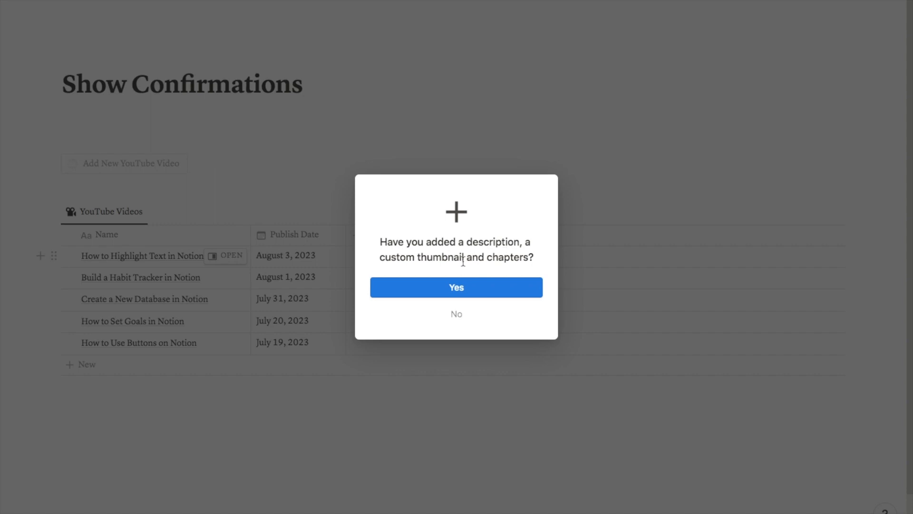
pyautogui.click(460, 291)
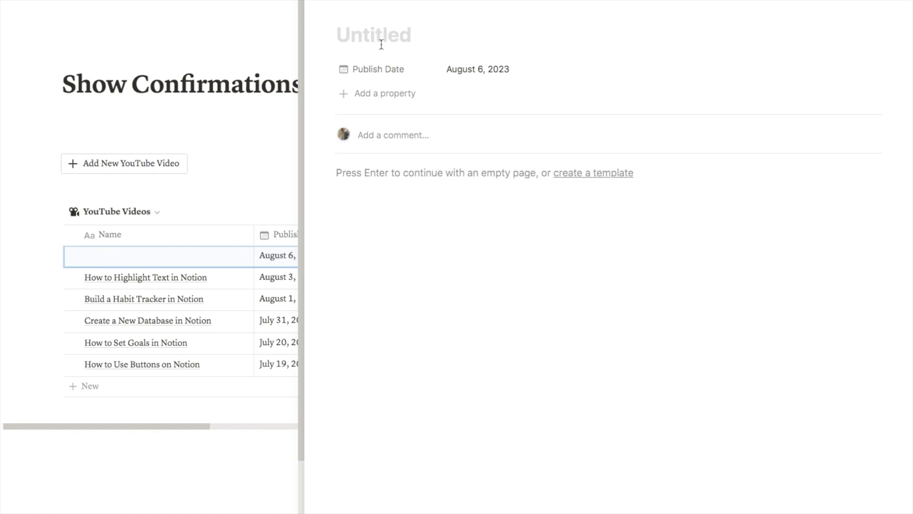
pyautogui.write('How to add I')
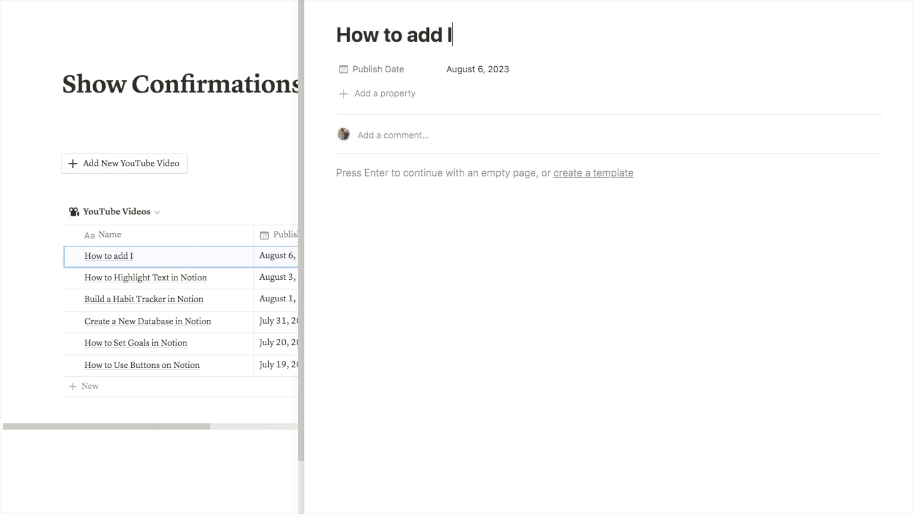
pyautogui.write('cons to Notion')
pyautogui.click(166, 168)
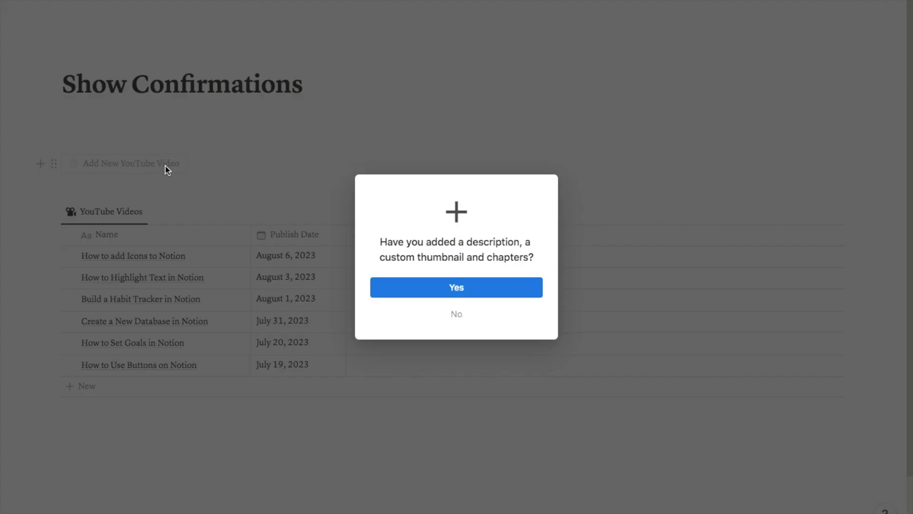
pyautogui.click(471, 318)
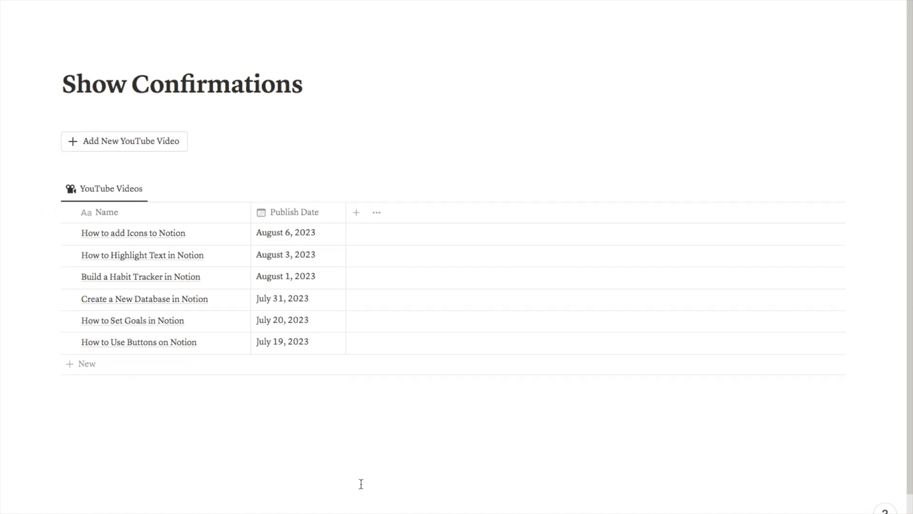
# - Insert a new button below the Add New YouTube Video button and give it a Show confirmation step
pyautogui.click(104, 158)
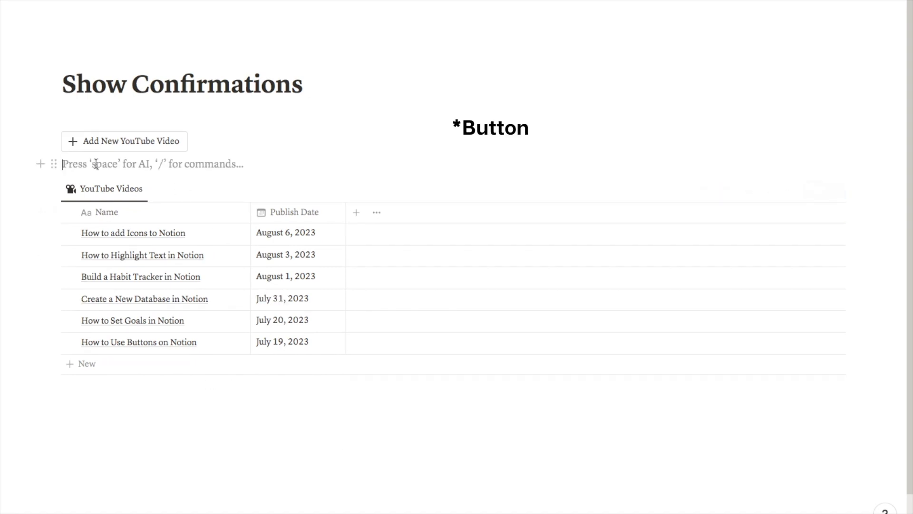
pyautogui.write('/butt')
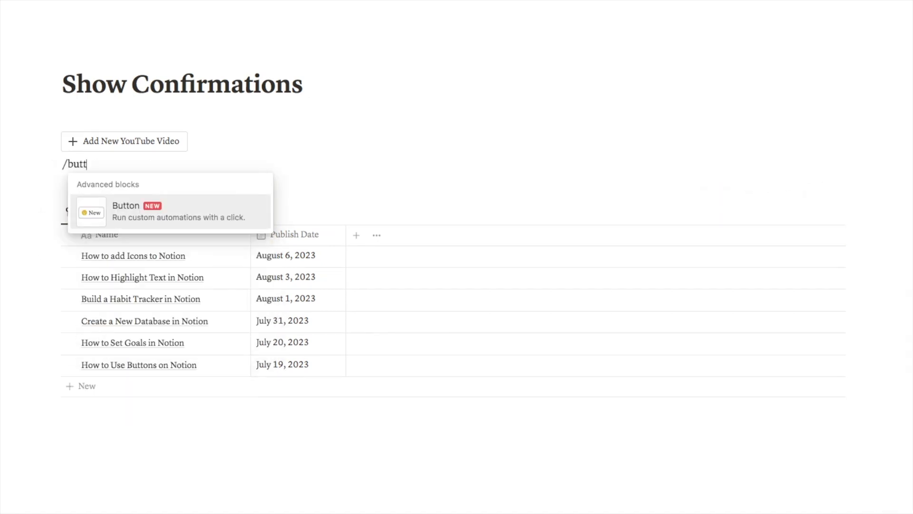
pyautogui.click(122, 208)
pyautogui.click(115, 243)
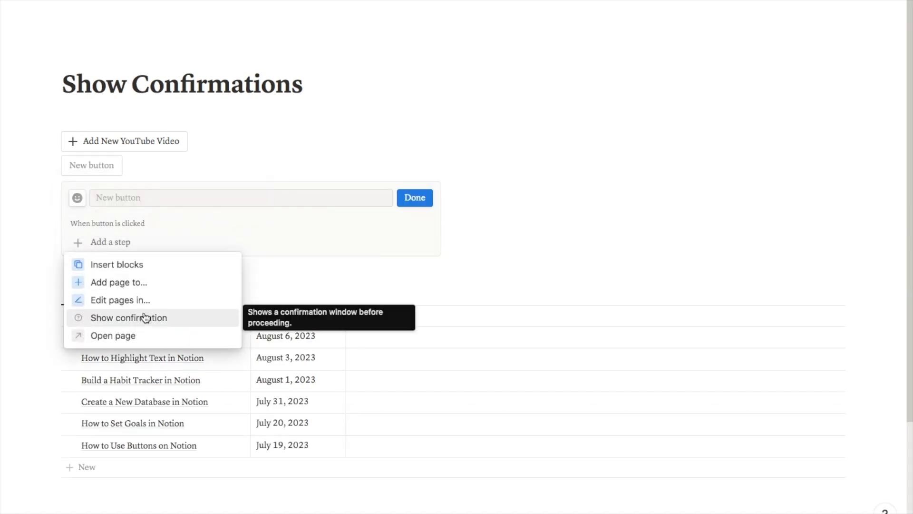
pyautogui.click(185, 322)
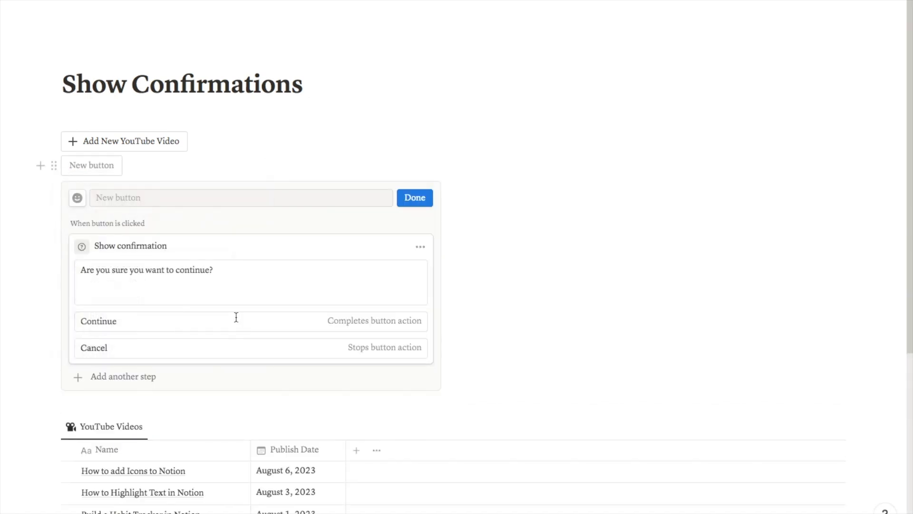
# - Replace the confirmation message with "Did you add a description, thumbnail and chapters?"
pyautogui.click(219, 270)
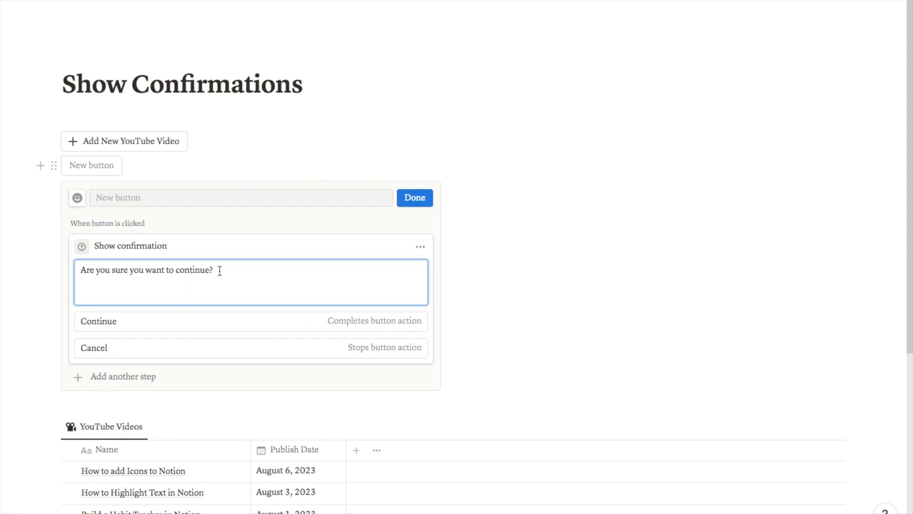
pyautogui.moveTo(219, 271); pyautogui.dragTo(90, 271)
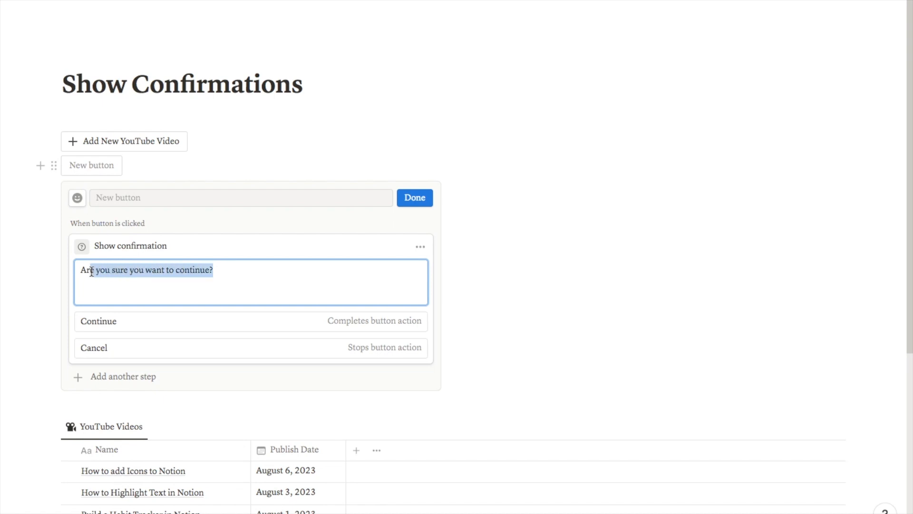
pyautogui.write('r')
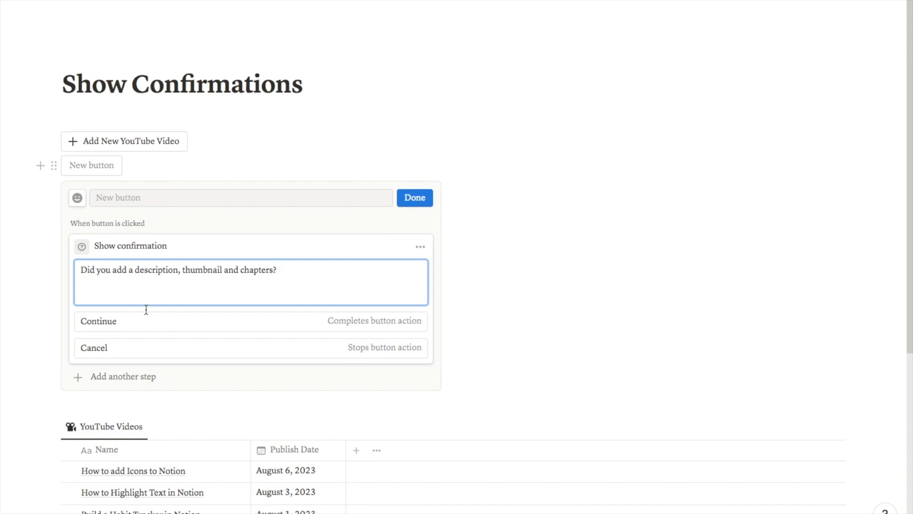
# - Relabel the confirmation's continue option as Yes and its cancel option as No
pyautogui.click(126, 322)
pyautogui.press('BackSpace')
pyautogui.press('BackSpace')
pyautogui.press('BackSpace')
pyautogui.press('BackSpace')
pyautogui.press('BackSpace')
pyautogui.press('BackSpace')
pyautogui.press('BackSpace')
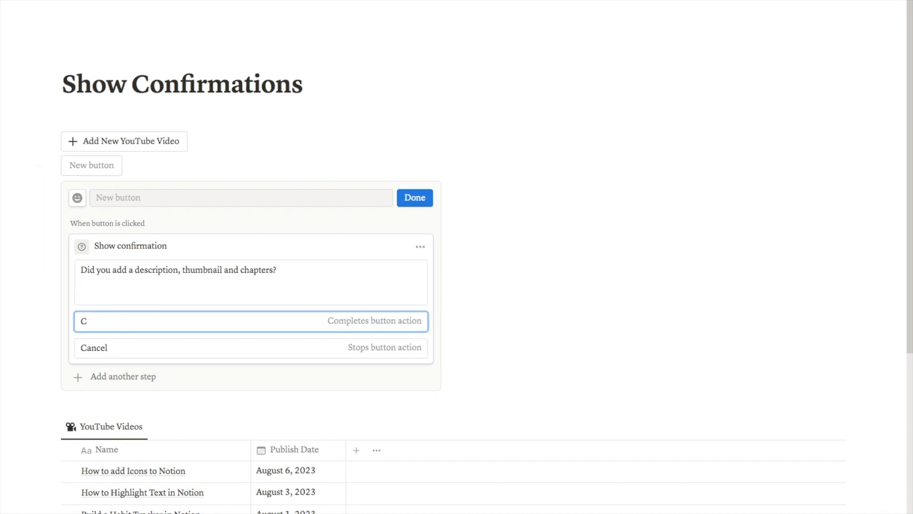
pyautogui.write('Yes')
pyautogui.press('Tab')
pyautogui.write('No')
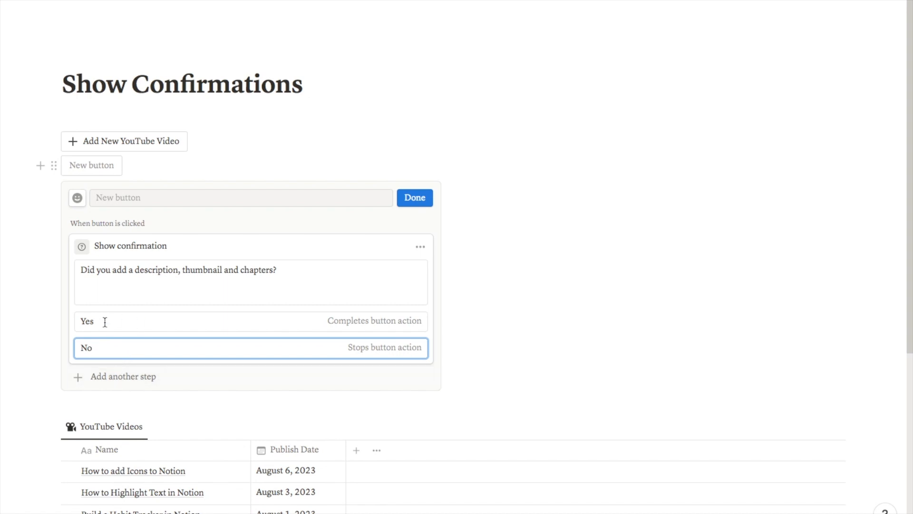
# - Add a step that adds a page to the YouTube Videos database with Publish Date set to Today
pyautogui.click(95, 378)
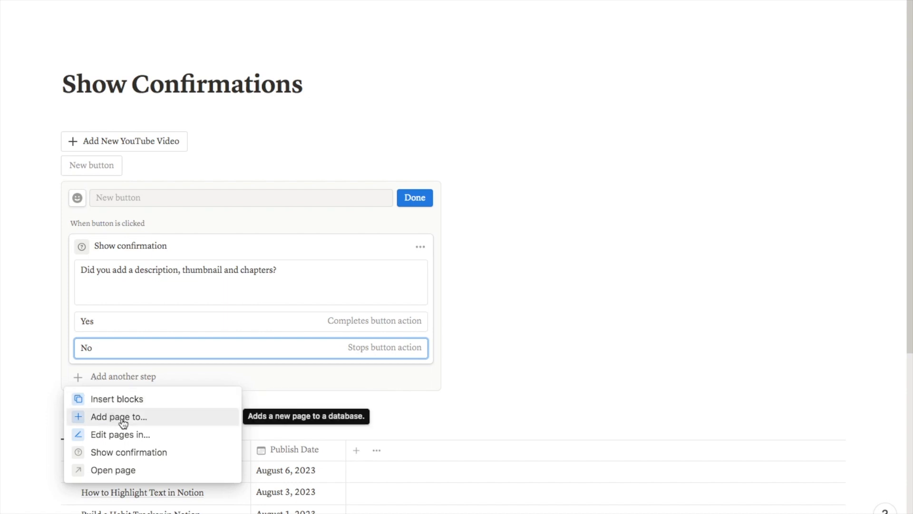
pyautogui.click(144, 424)
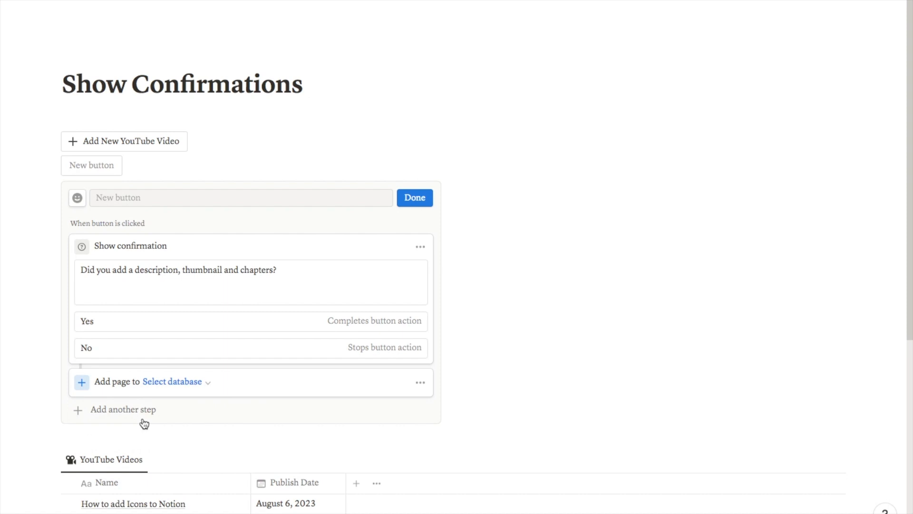
pyautogui.click(165, 381)
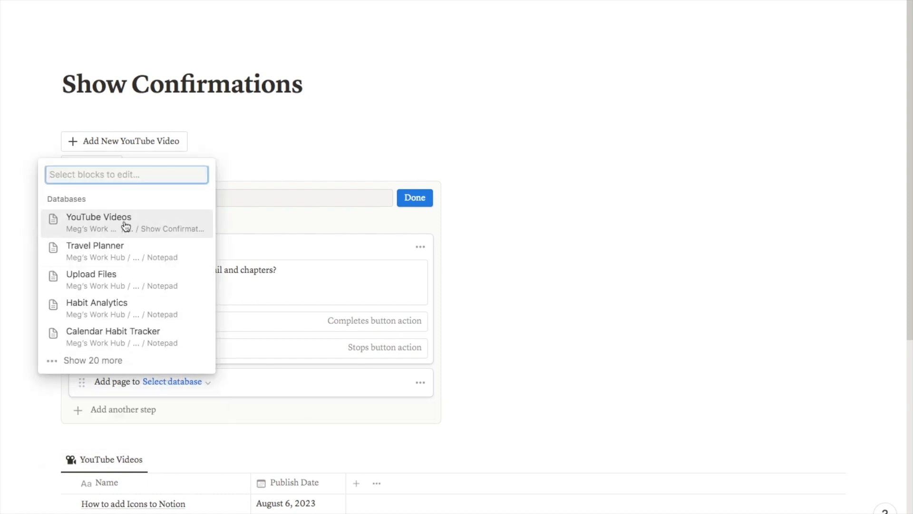
pyautogui.click(126, 225)
pyautogui.scroll(-3, 125, 222)
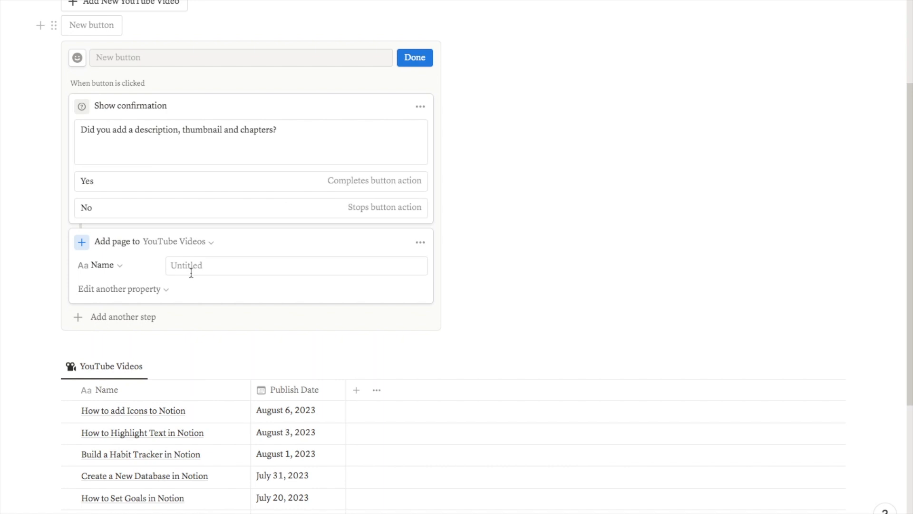
pyautogui.click(127, 289)
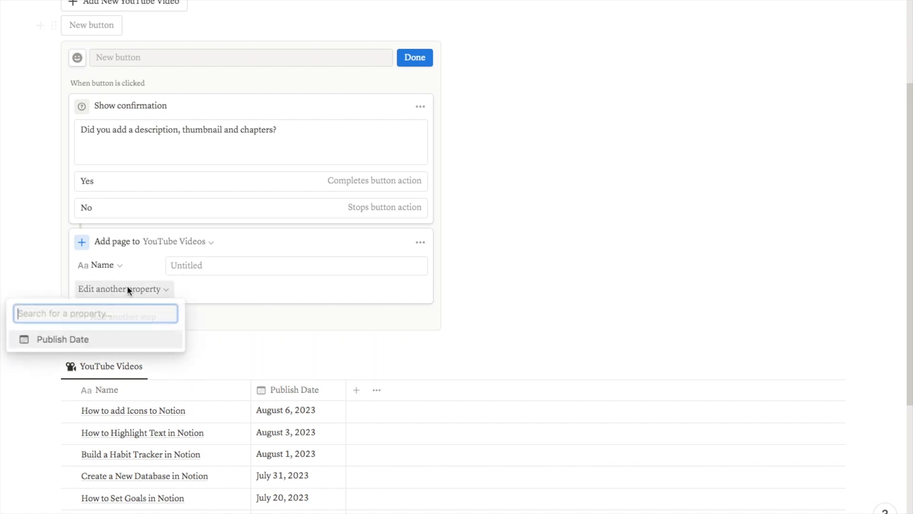
pyautogui.click(61, 340)
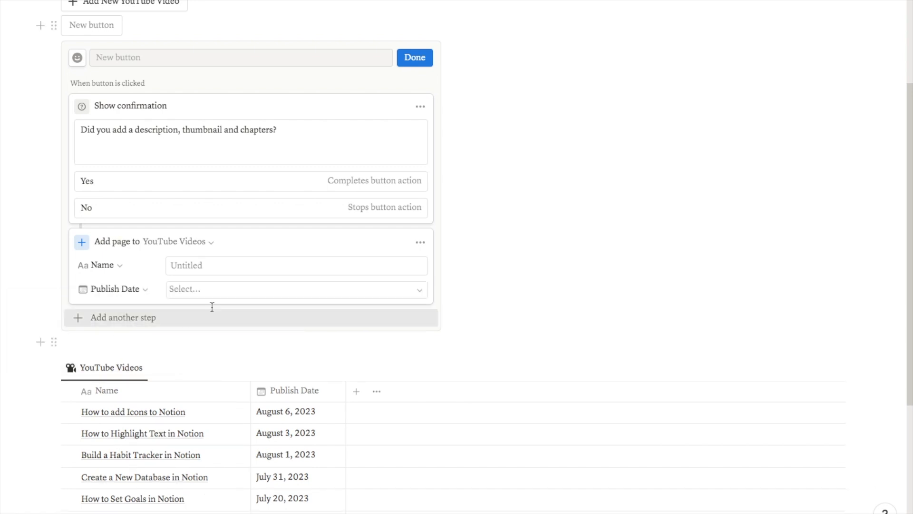
pyautogui.click(198, 288)
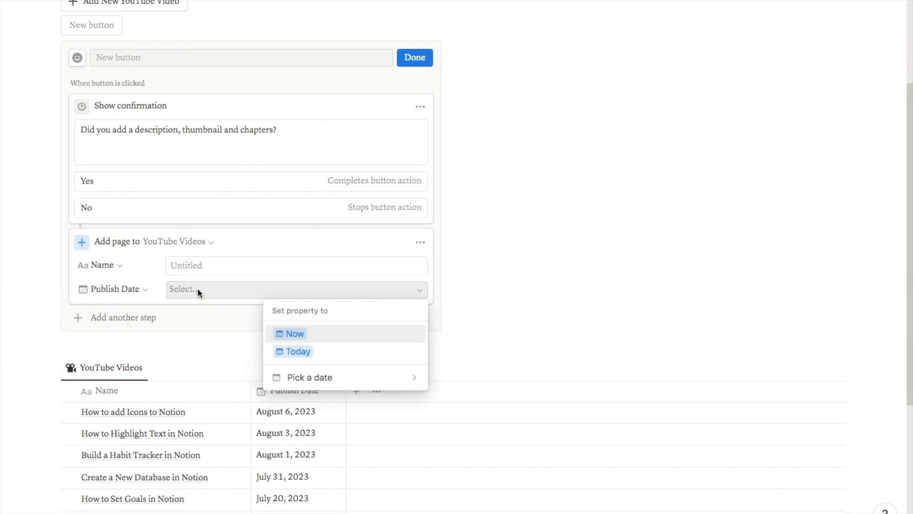
pyautogui.click(295, 355)
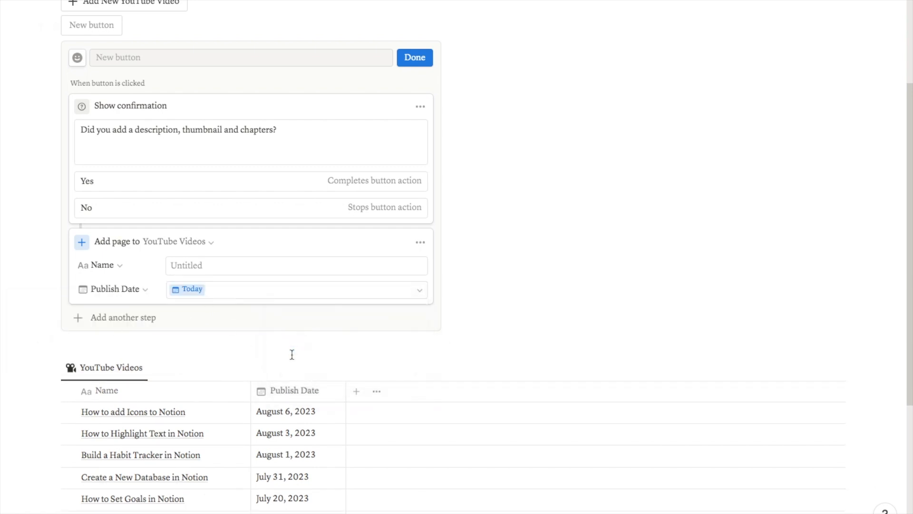
# - Add an Open page step that opens the newly added page in Side peek
pyautogui.click(126, 315)
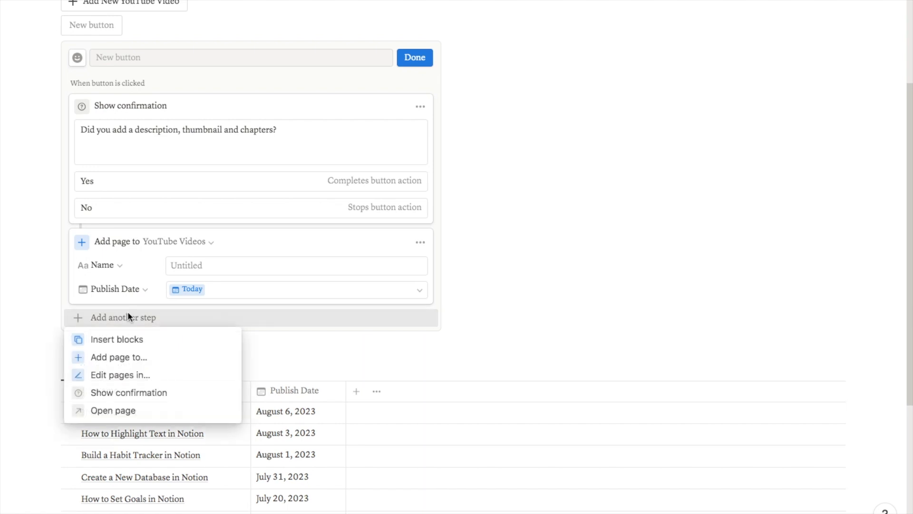
pyautogui.click(125, 412)
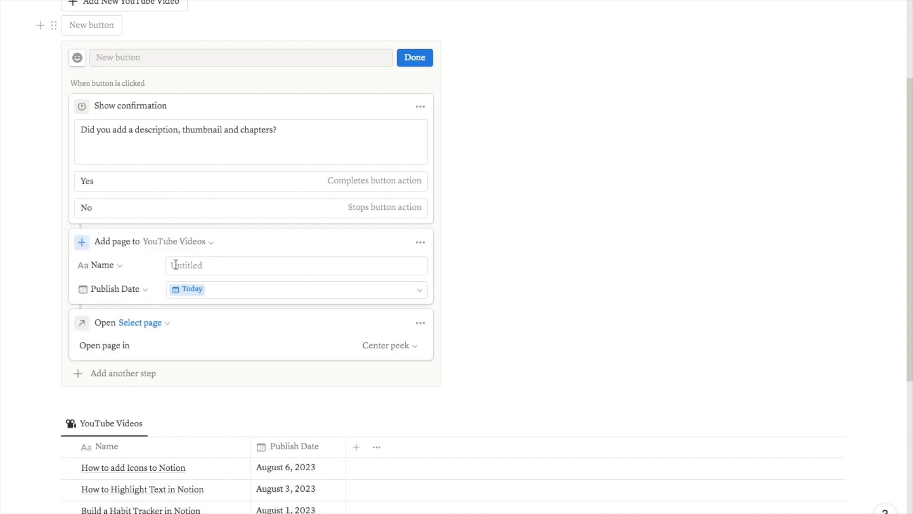
pyautogui.click(141, 324)
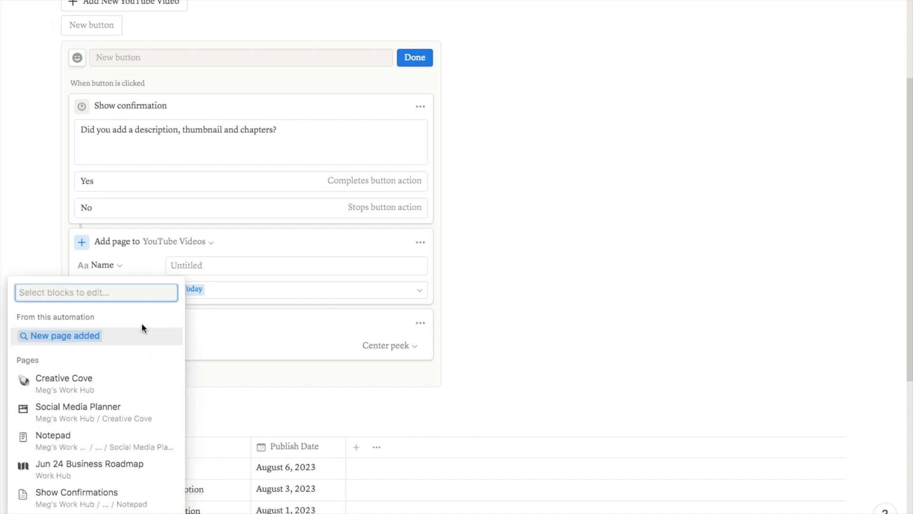
pyautogui.click(56, 335)
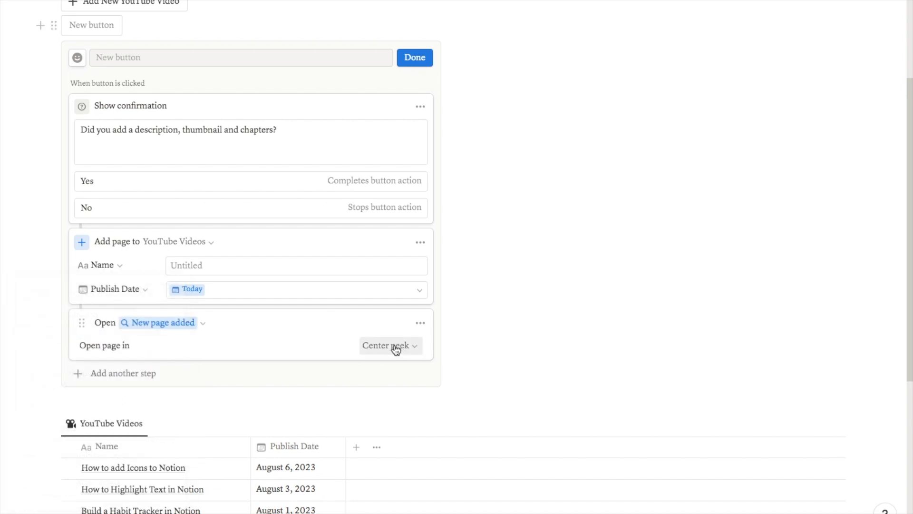
pyautogui.click(381, 348)
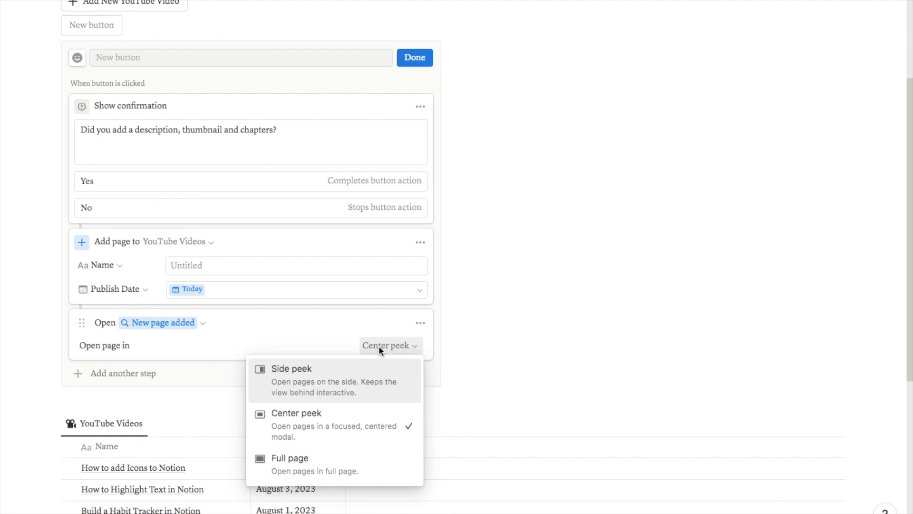
pyautogui.click(314, 386)
# - Name the new button Add New YouTube Video, give it the plus icon, and finish it
pyautogui.scroll(1, 314, 385)
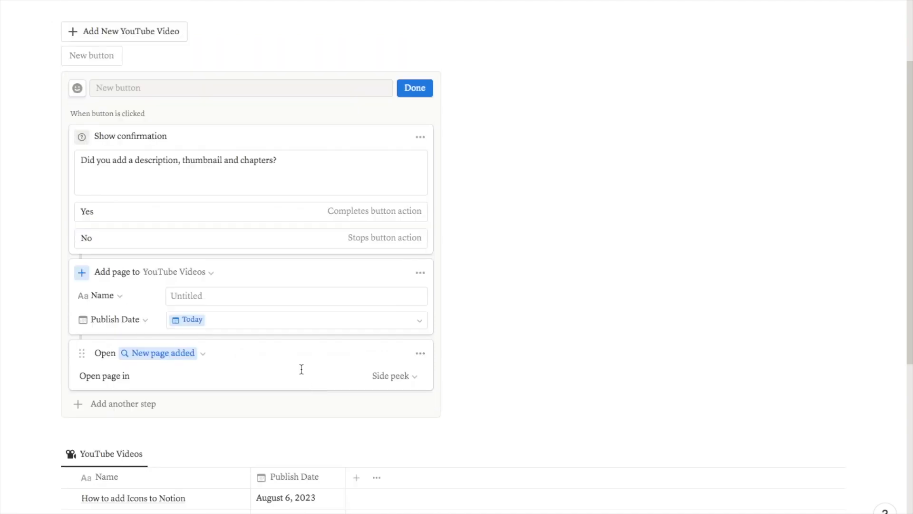
pyautogui.click(118, 90)
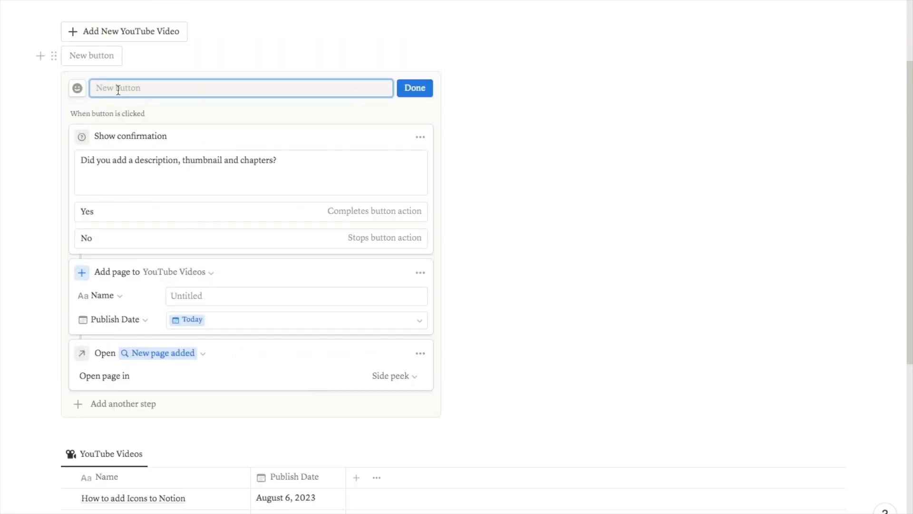
pyautogui.write('Add ')
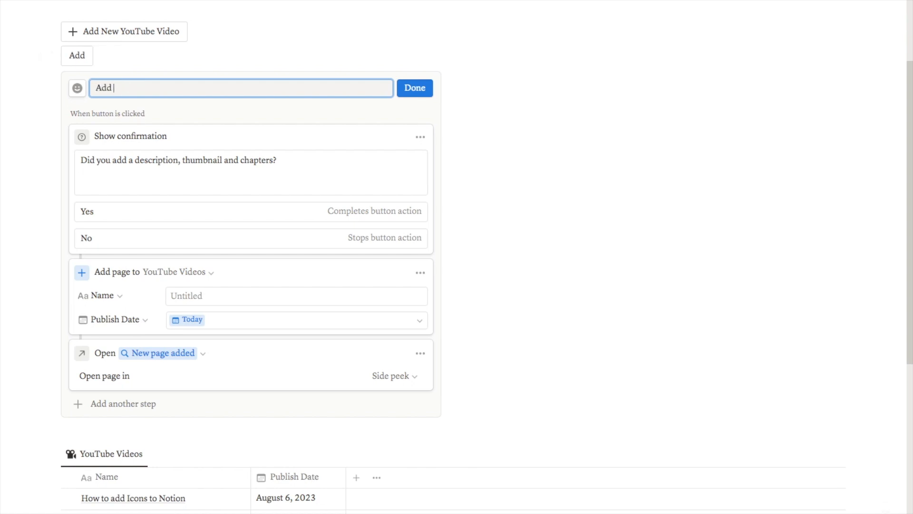
pyautogui.write('New YouTube Video')
pyautogui.click(79, 89)
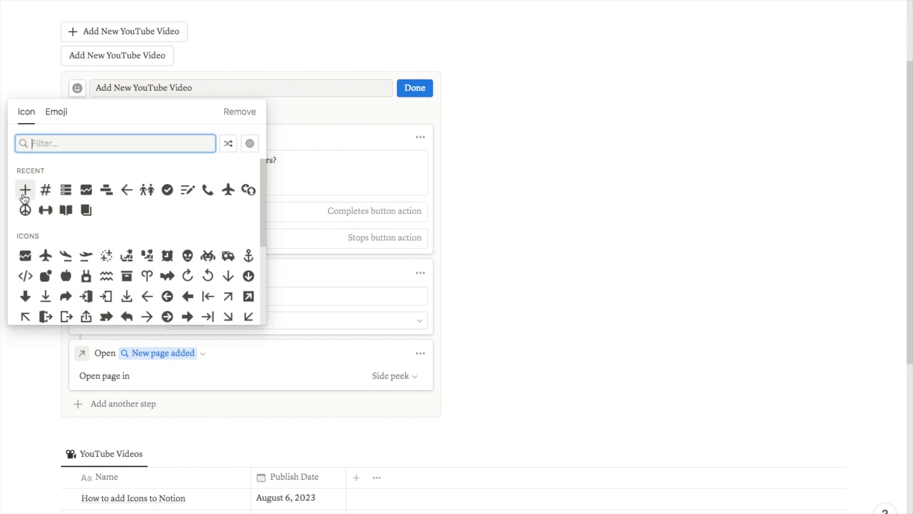
pyautogui.moveTo(24, 195)
pyautogui.click(19, 211)
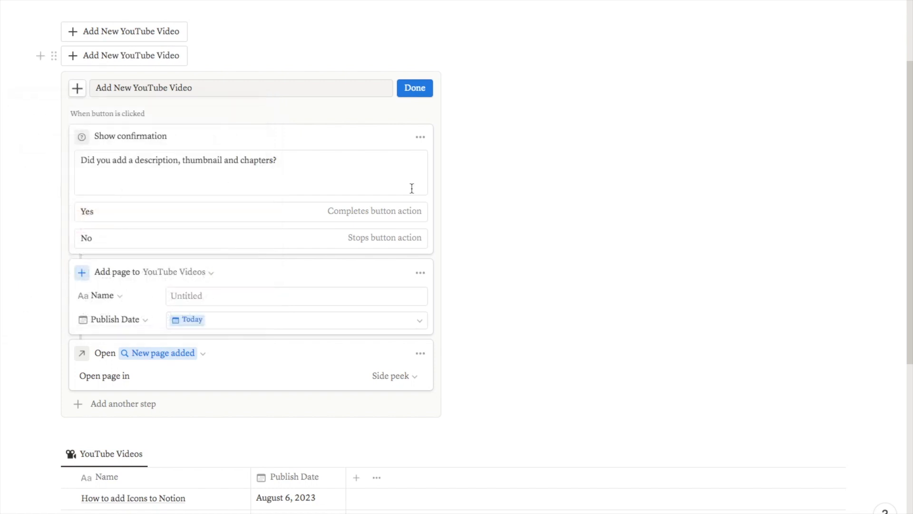
pyautogui.click(415, 89)
# - Run the newly created Add New YouTube Video button and answer No to its confirmation
pyautogui.scroll(1, 220, 388)
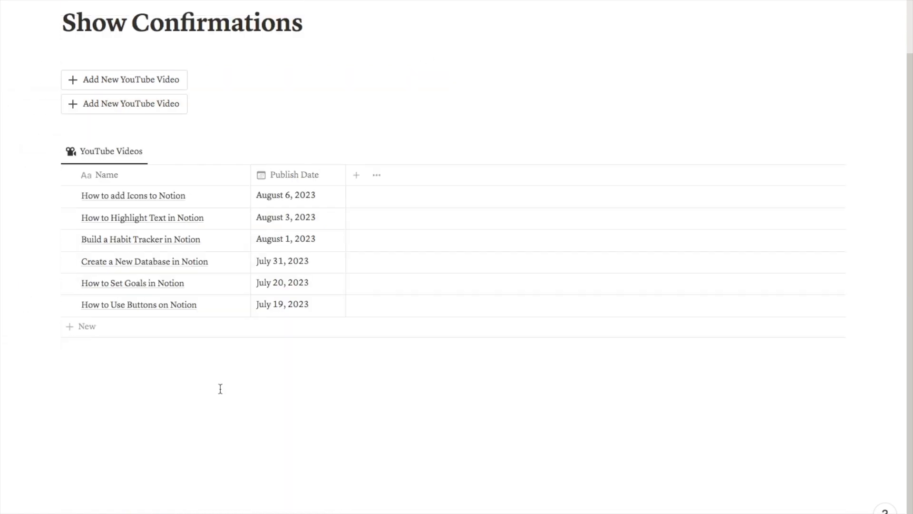
pyautogui.click(153, 110)
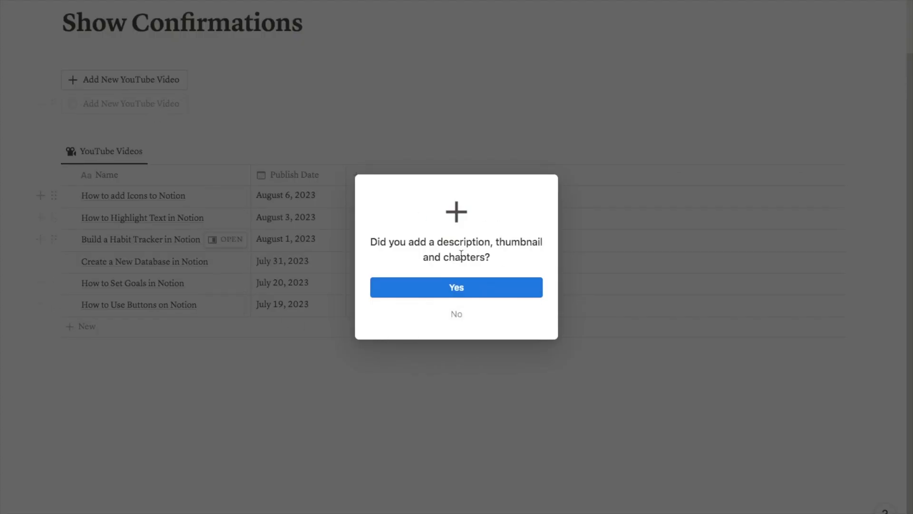
pyautogui.click(457, 316)
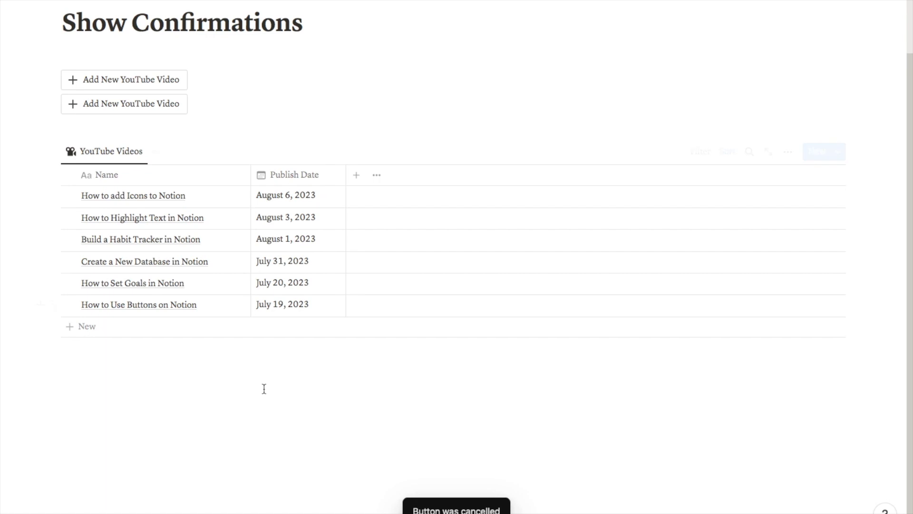
# - Run the second Add New YouTube Video button and answer Yes to its confirmation
pyautogui.click(140, 106)
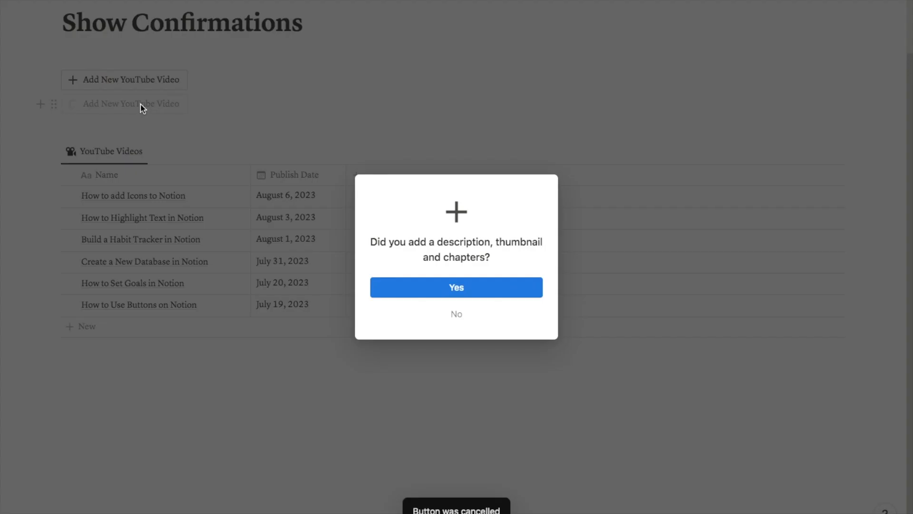
pyautogui.click(424, 294)
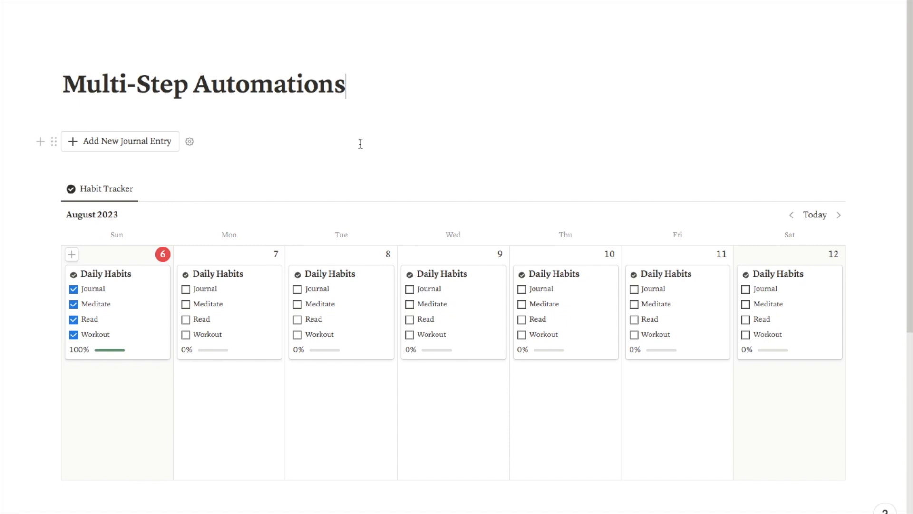
# - Examine the Habit Tracker calendar and the Journal Entries database on the Multi-Step Automations page
pyautogui.scroll(-1, 361, 144)
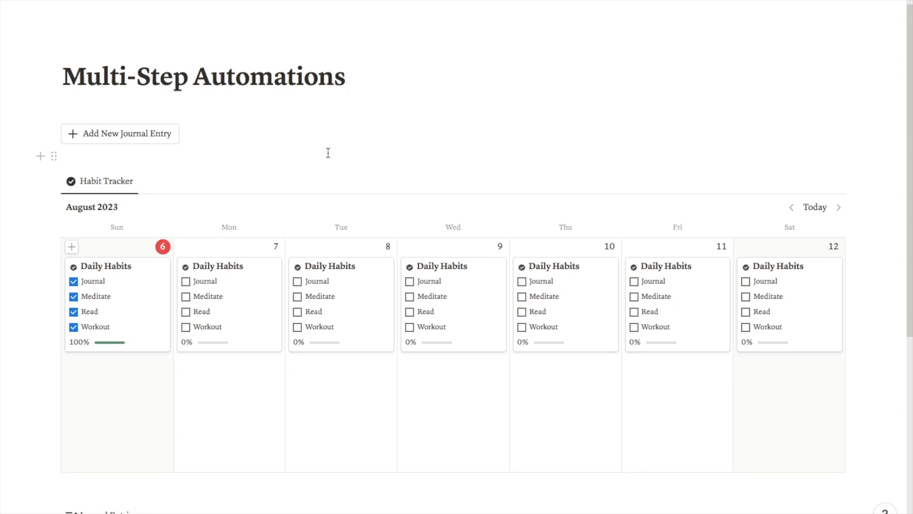
pyautogui.scroll(-2, 329, 153)
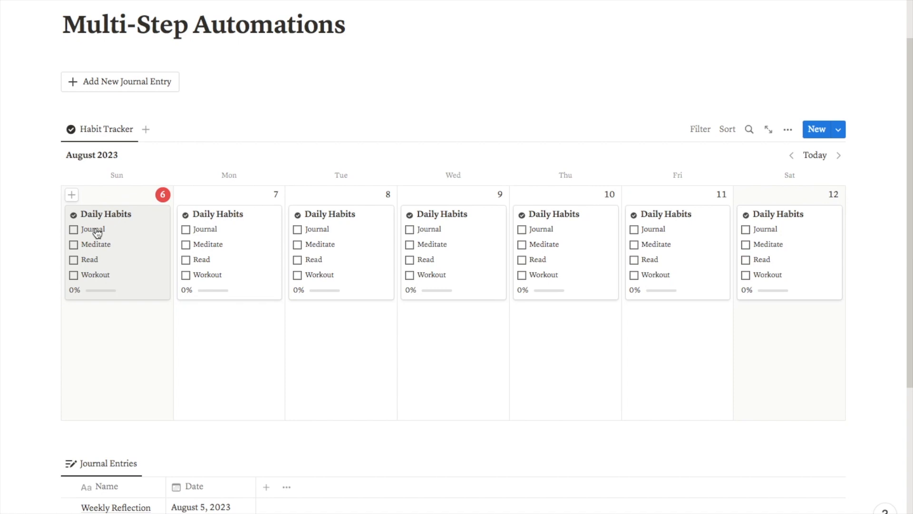
pyautogui.scroll(-3, 98, 232)
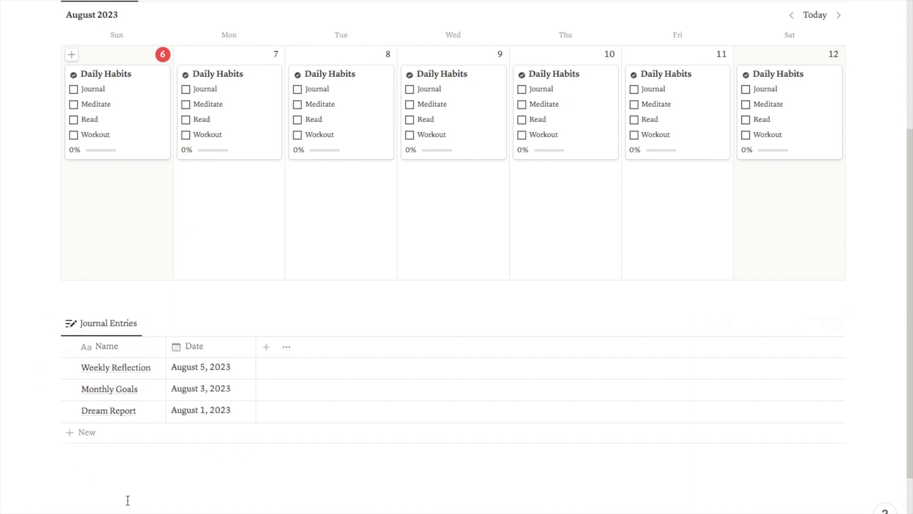
pyautogui.scroll(4, 117, 151)
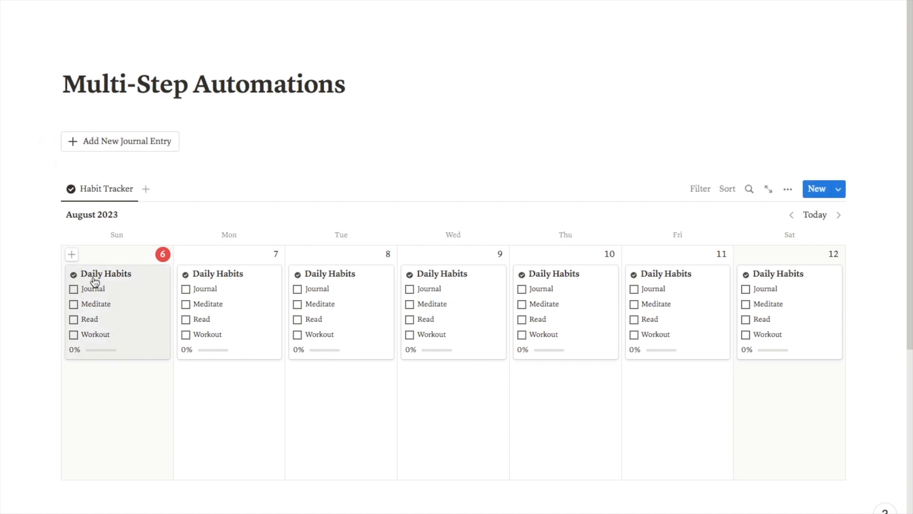
pyautogui.scroll(-5, 115, 432)
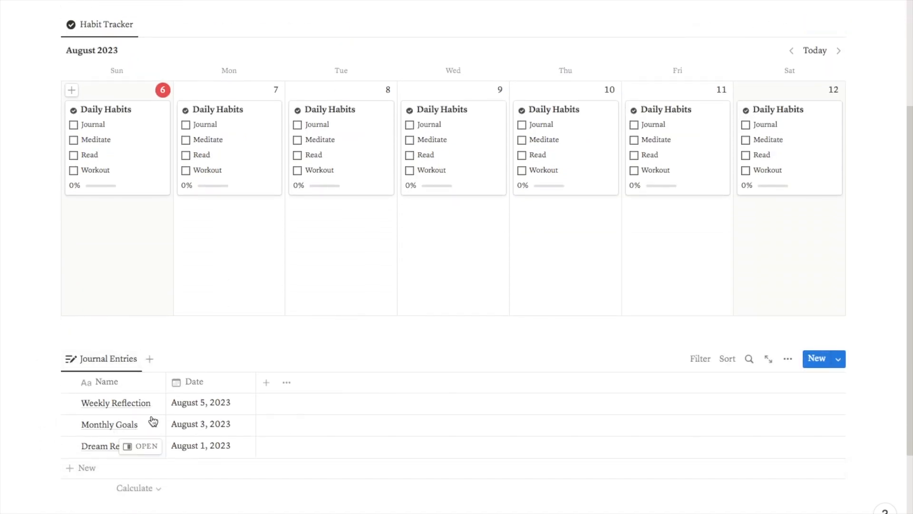
pyautogui.scroll(1, 121, 428)
pyautogui.scroll(5, 122, 430)
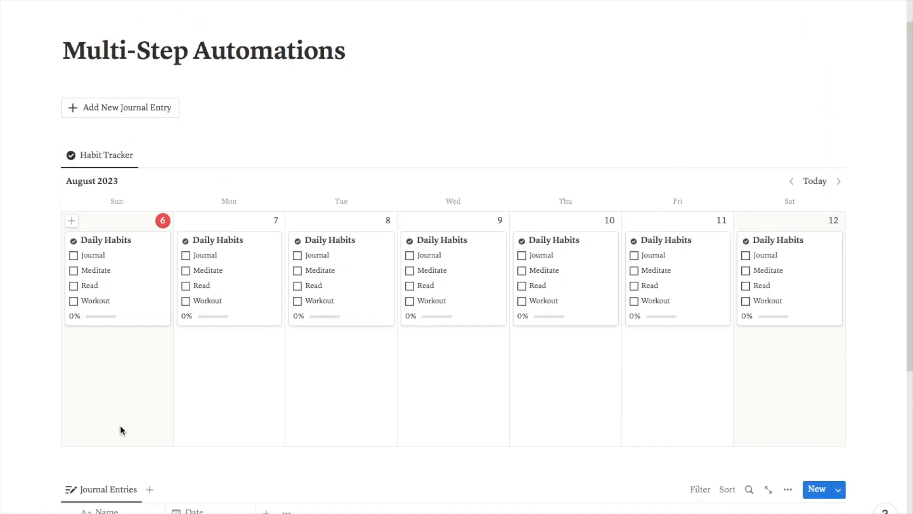
# - Run the Add New Journal Entry button, title the new page Today's Journal, and close its side peek
pyautogui.click(112, 132)
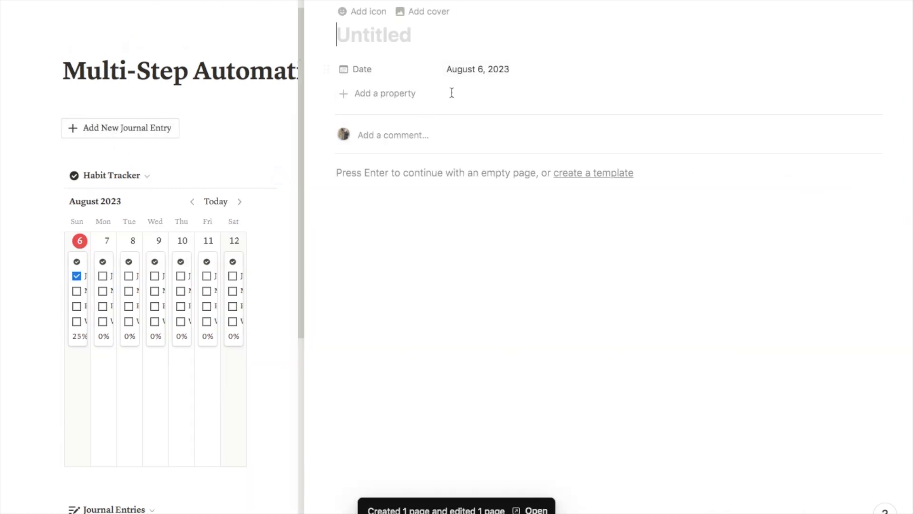
pyautogui.write('To')
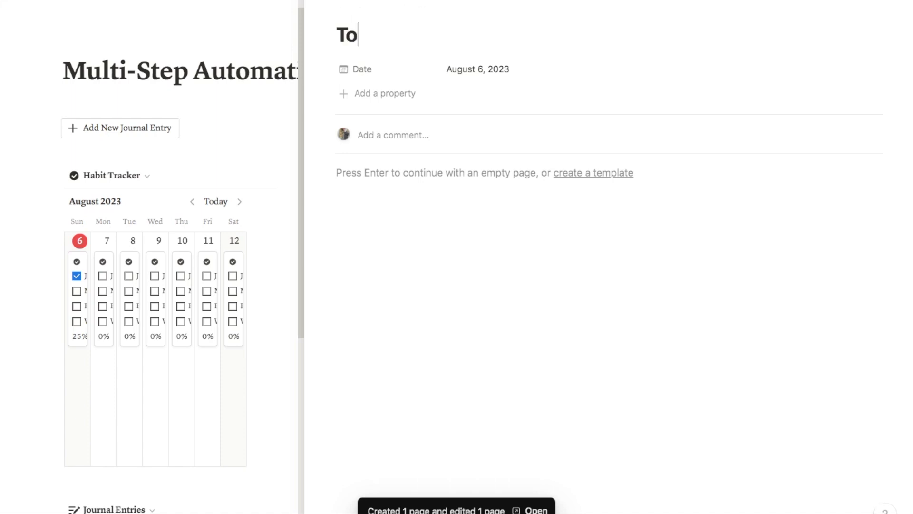
pyautogui.write("day's Journal")
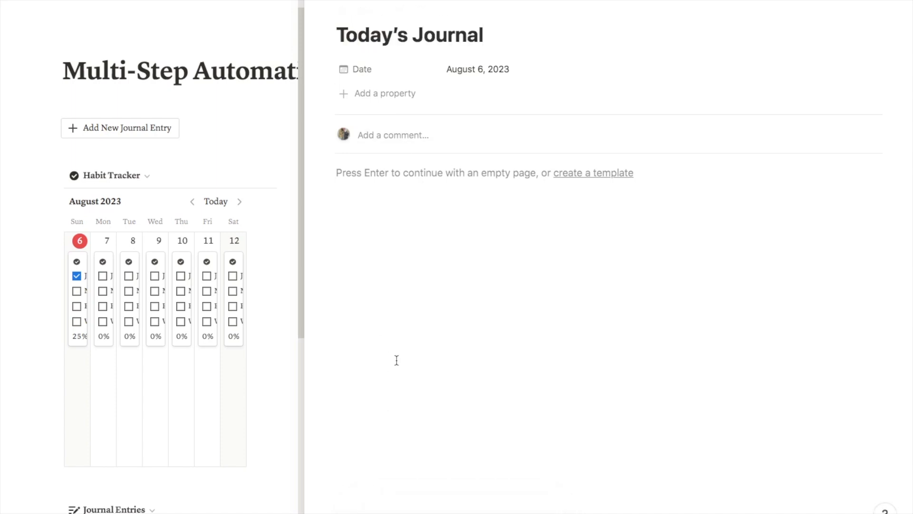
pyautogui.click(313, 4)
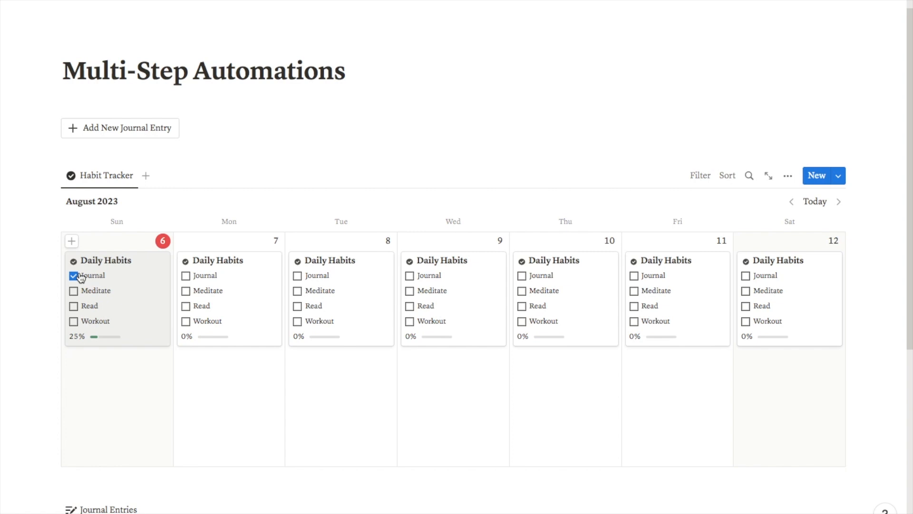
# - Insert a new button block between the Add New Journal Entry button and the Habit Tracker calendar
pyautogui.scroll(-4, 36, 339)
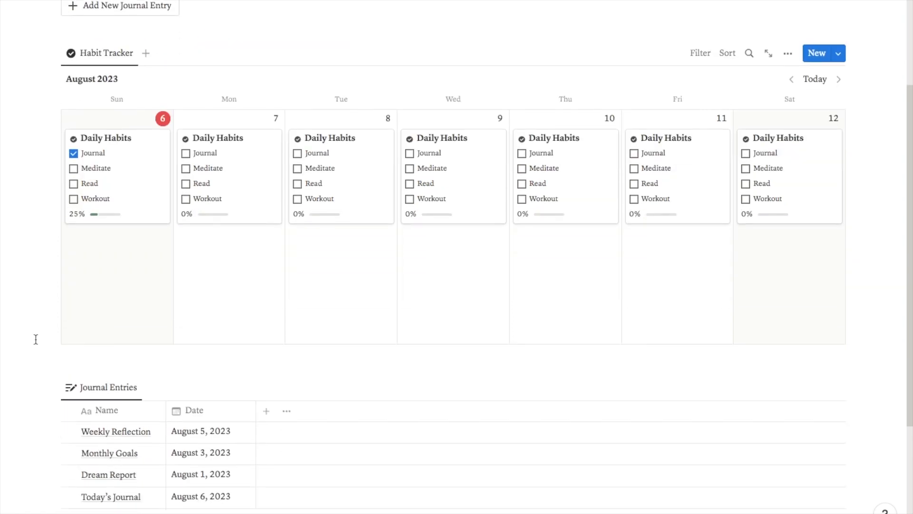
pyautogui.scroll(-1, 36, 339)
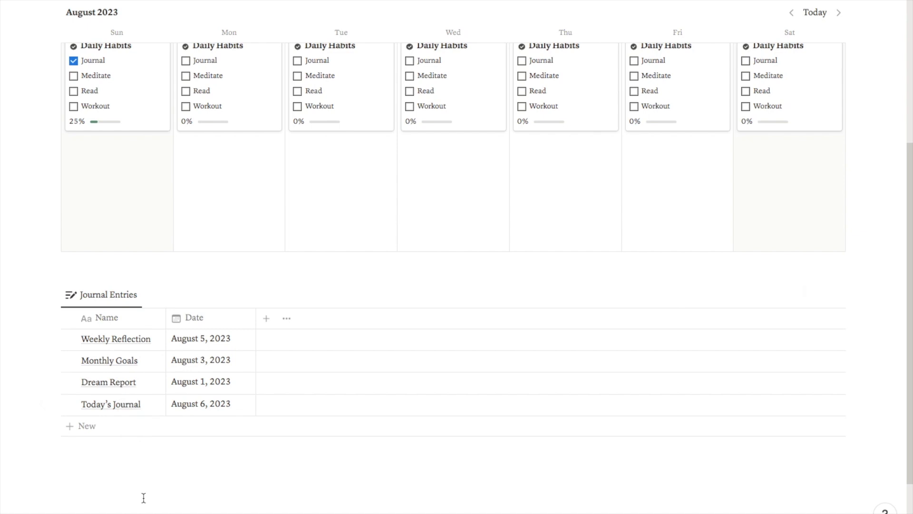
pyautogui.scroll(5, 144, 498)
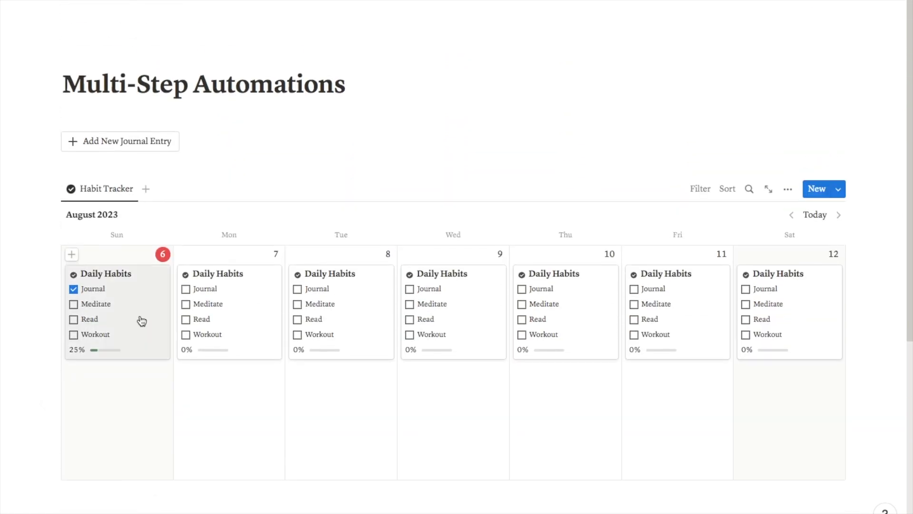
pyautogui.click(83, 162)
pyautogui.press('Return')
pyautogui.press('Return')
pyautogui.write('/butt')
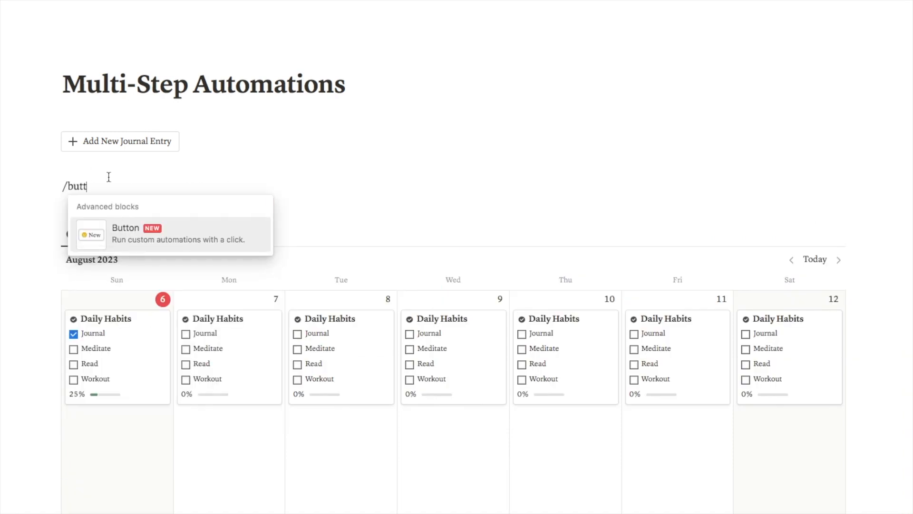
pyautogui.click(136, 225)
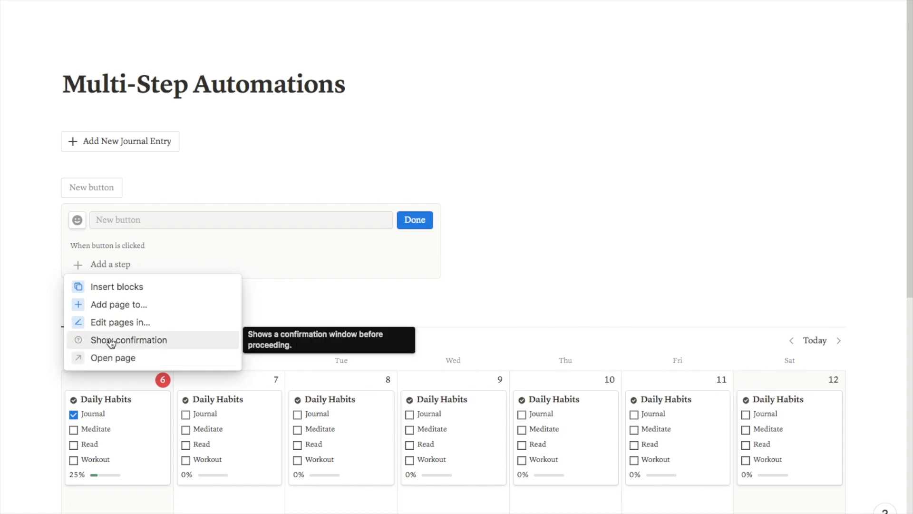
# - Add an Edit pages in step to the new button, targeting the Calendar Habit Tracker database
pyautogui.click(125, 323)
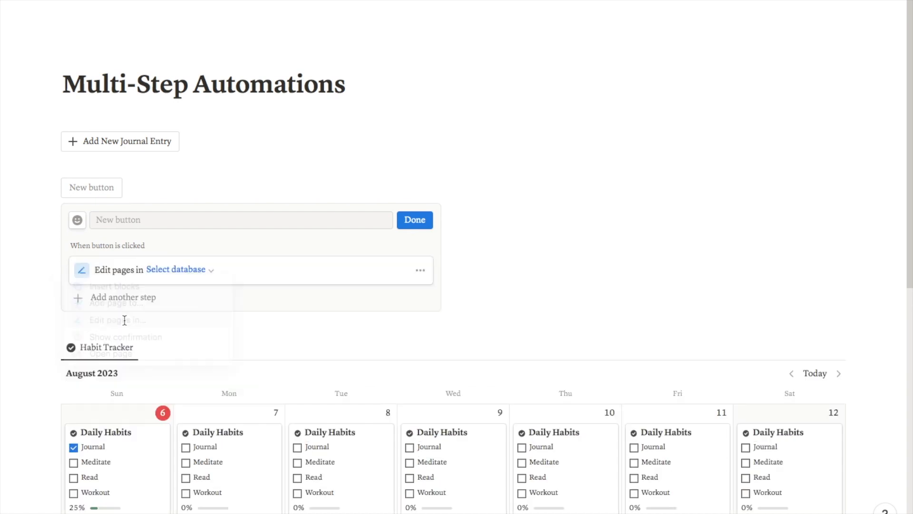
pyautogui.click(175, 275)
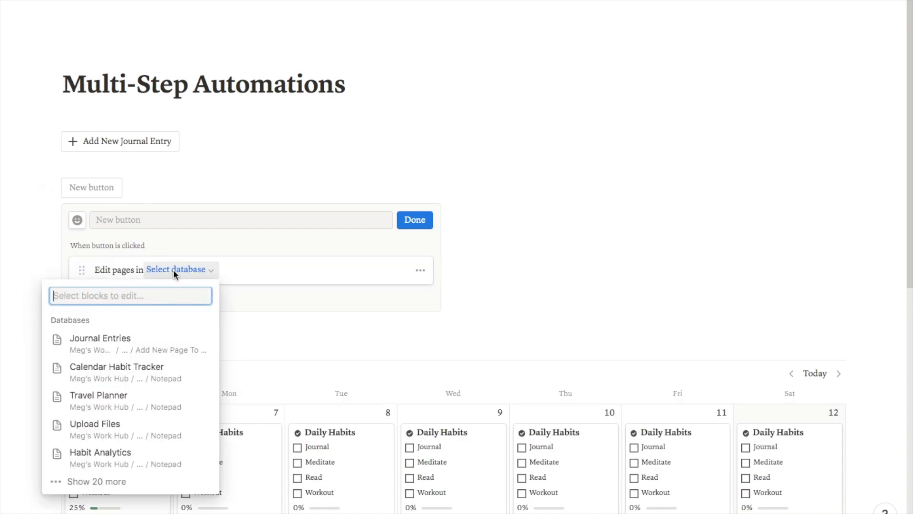
pyautogui.click(122, 376)
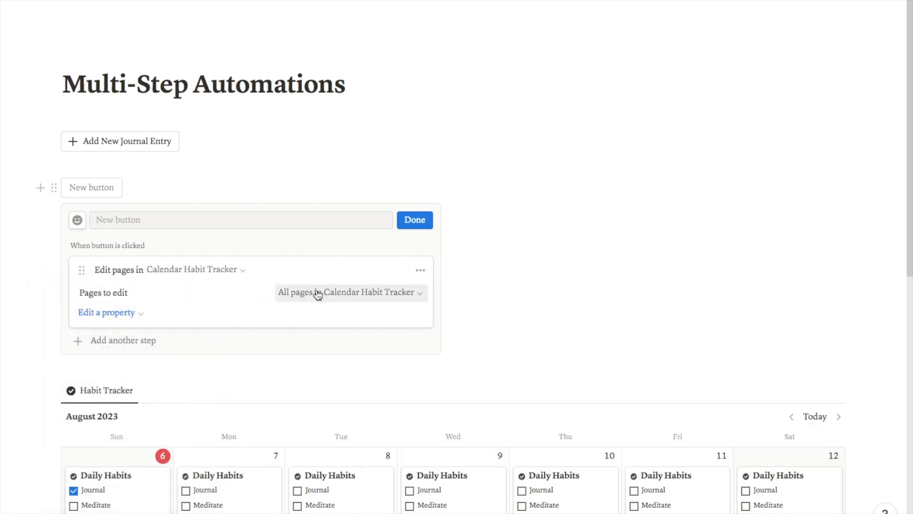
# - Filter the pages to edit so that the Date property's start date is Today
pyautogui.click(334, 292)
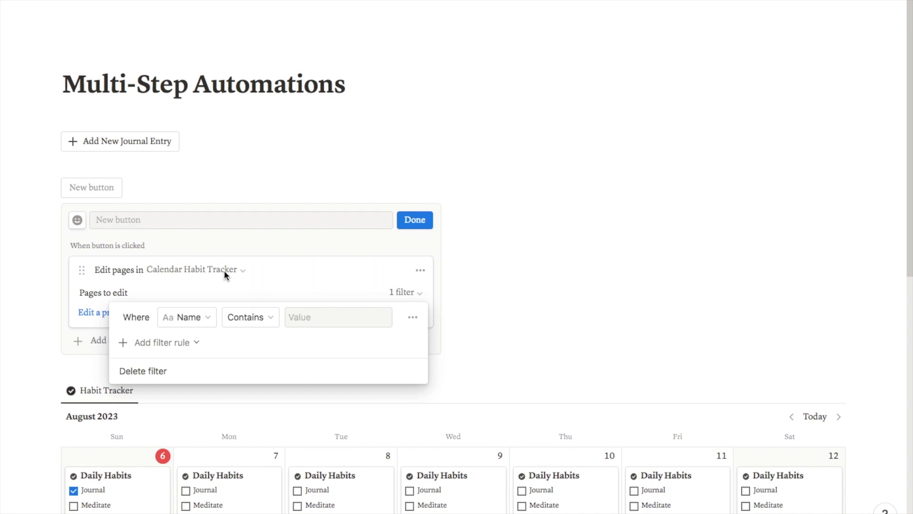
pyautogui.click(194, 318)
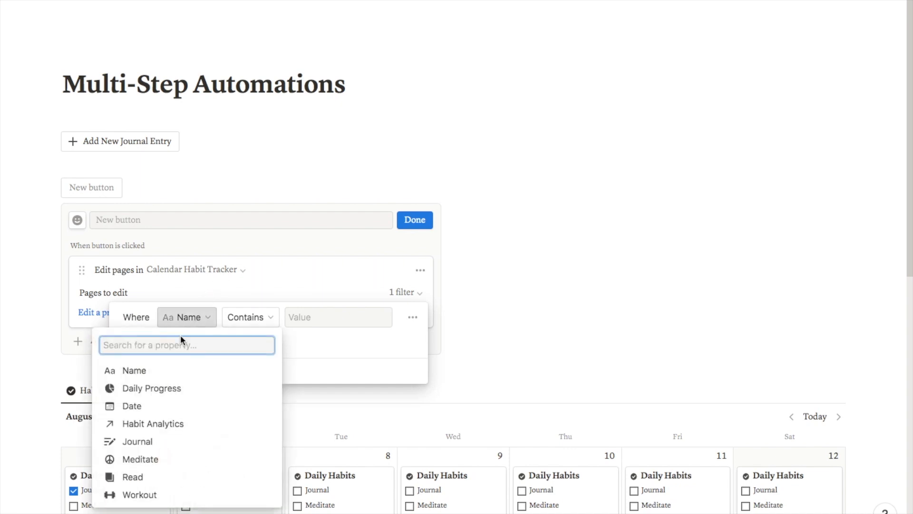
pyautogui.click(142, 406)
pyautogui.click(261, 318)
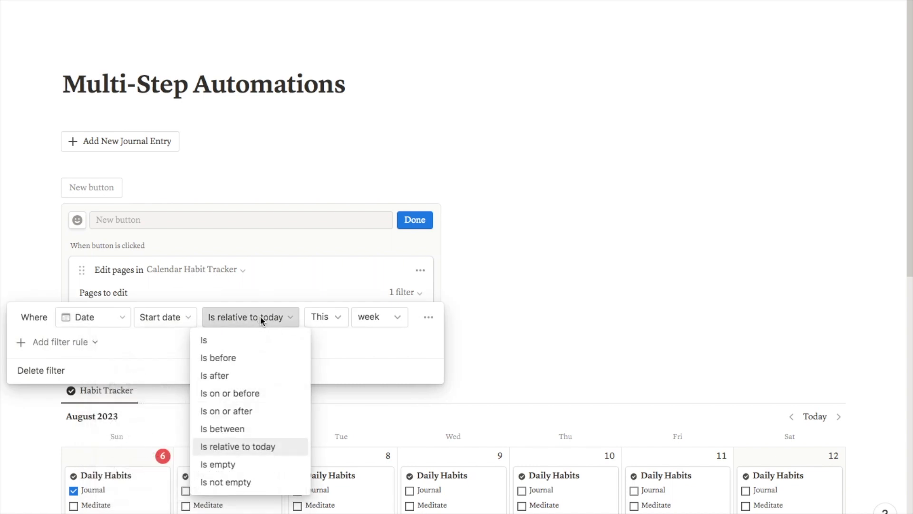
pyautogui.click(239, 341)
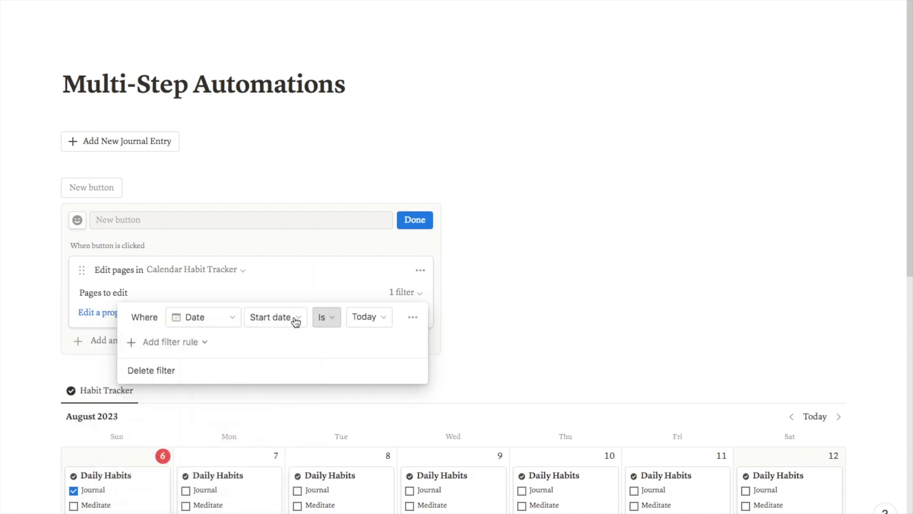
pyautogui.click(335, 268)
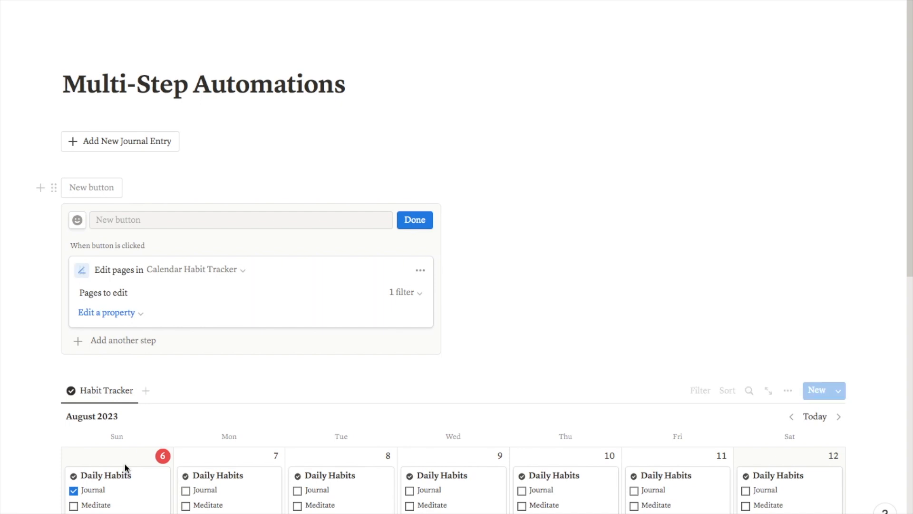
# - Make the Edit pages step set the Journal property to Checked
pyautogui.click(105, 312)
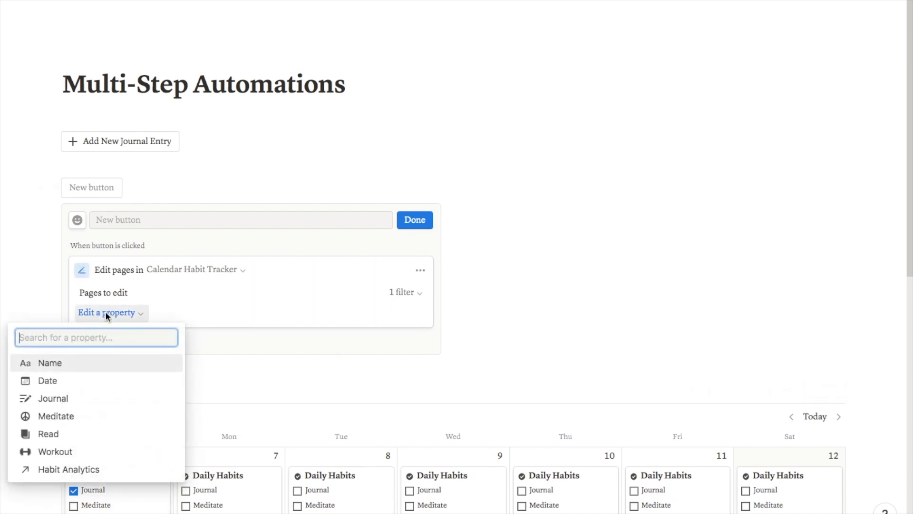
pyautogui.click(56, 399)
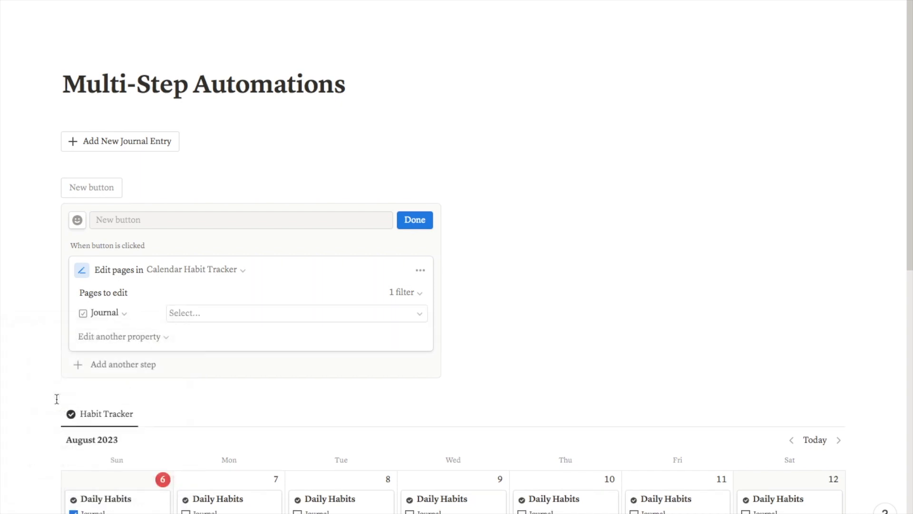
pyautogui.click(194, 312)
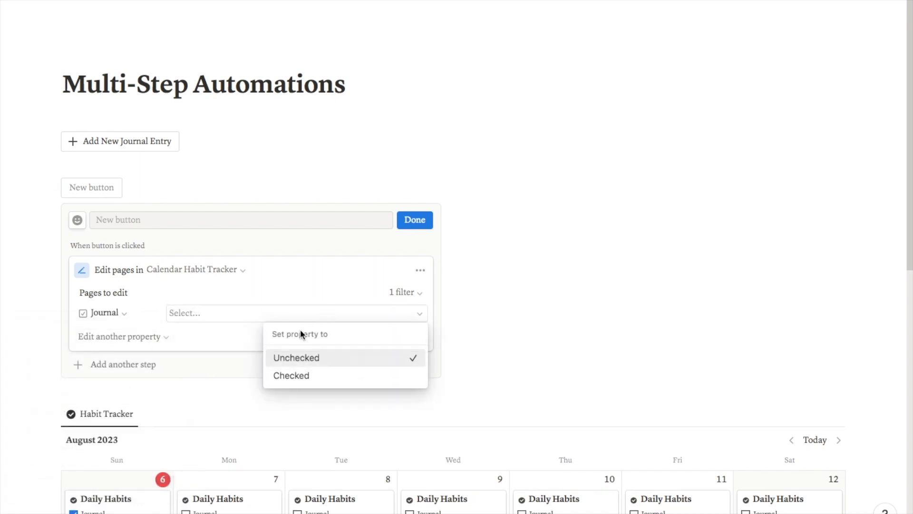
pyautogui.click(301, 378)
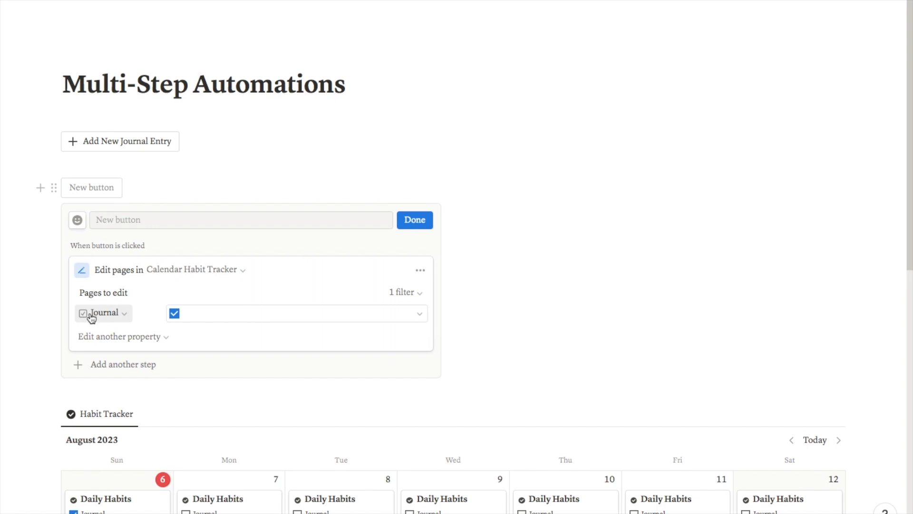
# - Add a second step to the new button that adds a page to the Journal Entries database
pyautogui.scroll(-1, 113, 345)
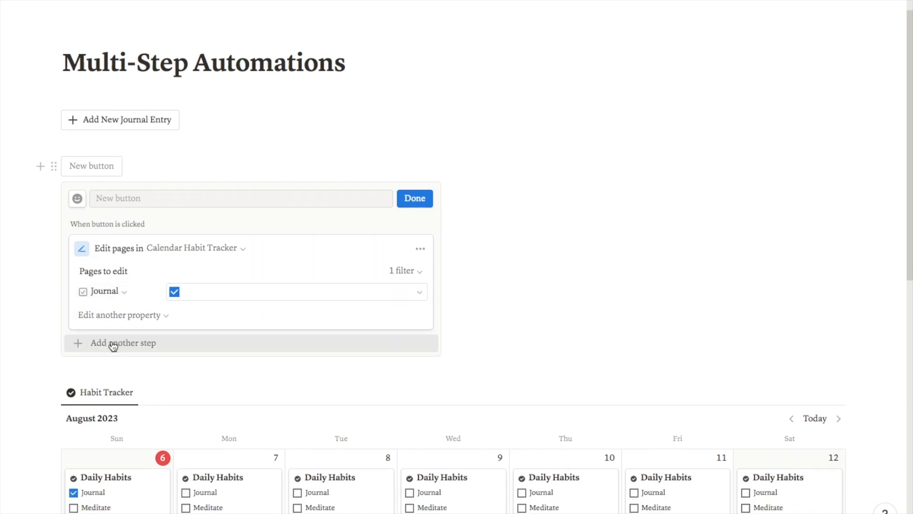
pyautogui.click(113, 344)
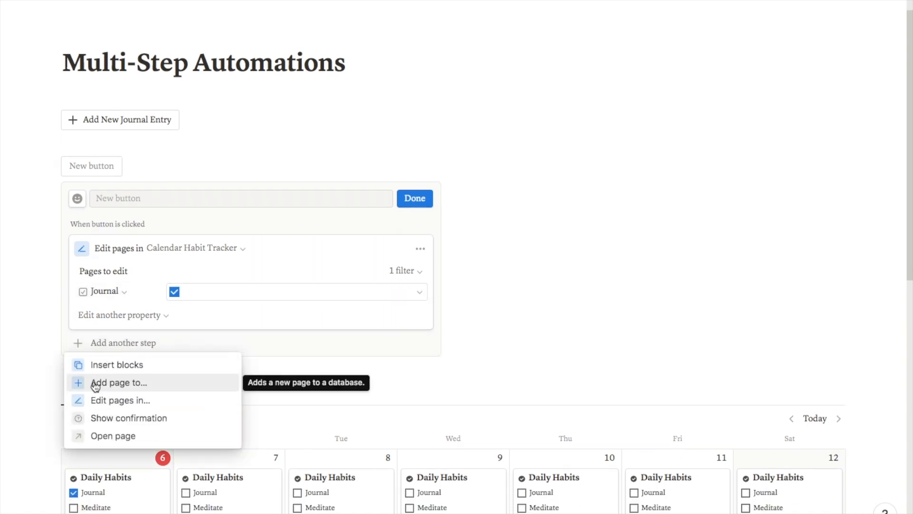
pyautogui.click(118, 384)
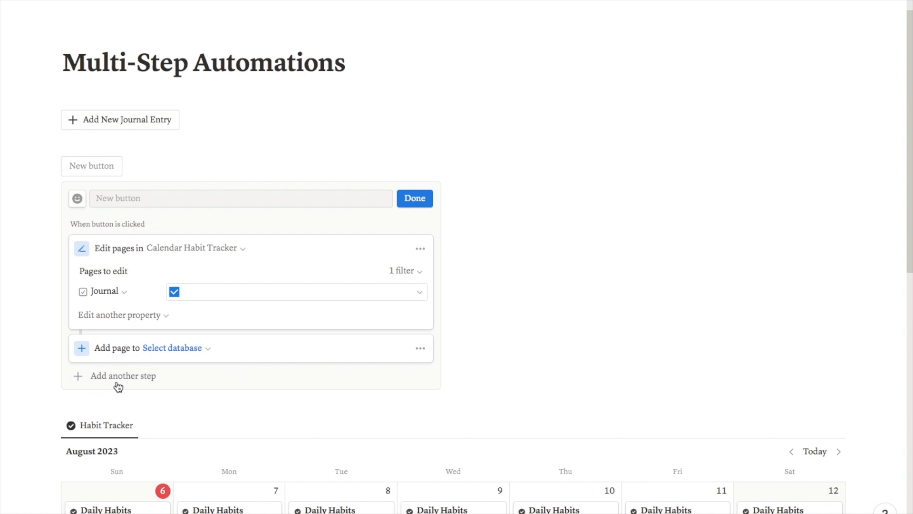
pyautogui.click(169, 349)
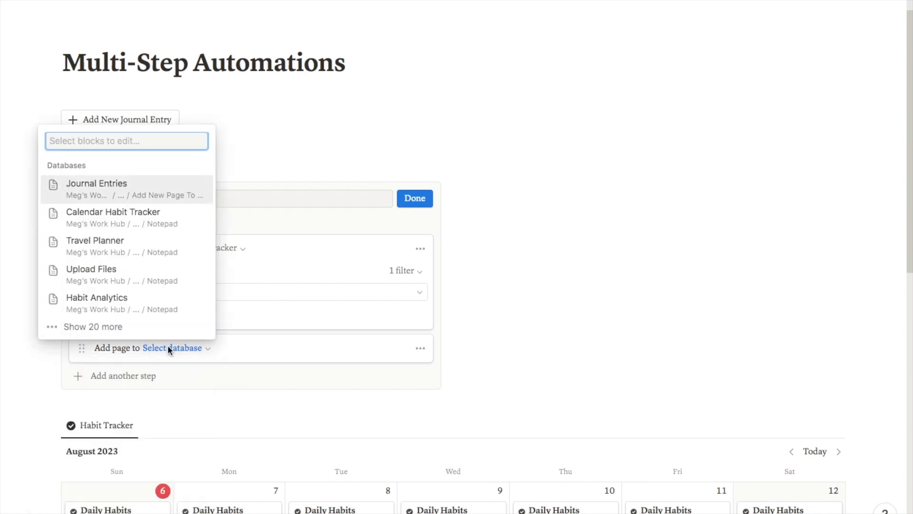
pyautogui.click(114, 189)
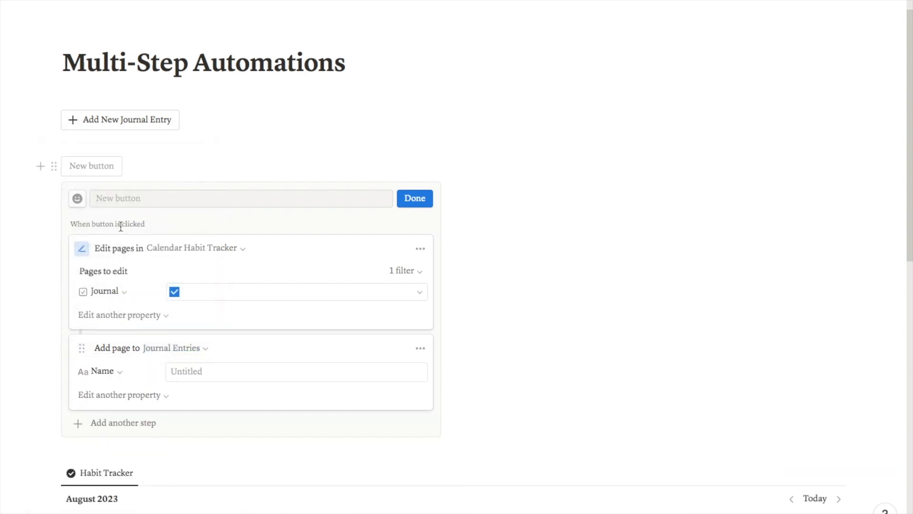
pyautogui.scroll(-1, 188, 366)
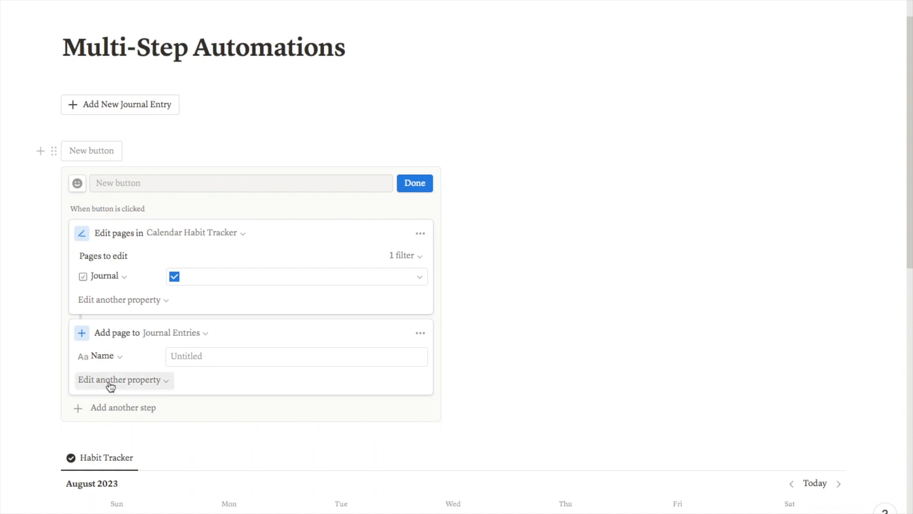
# - Add the Date property to the new journal entry page in the button's second step and set it to Today
pyautogui.click(85, 380)
pyautogui.click(54, 434)
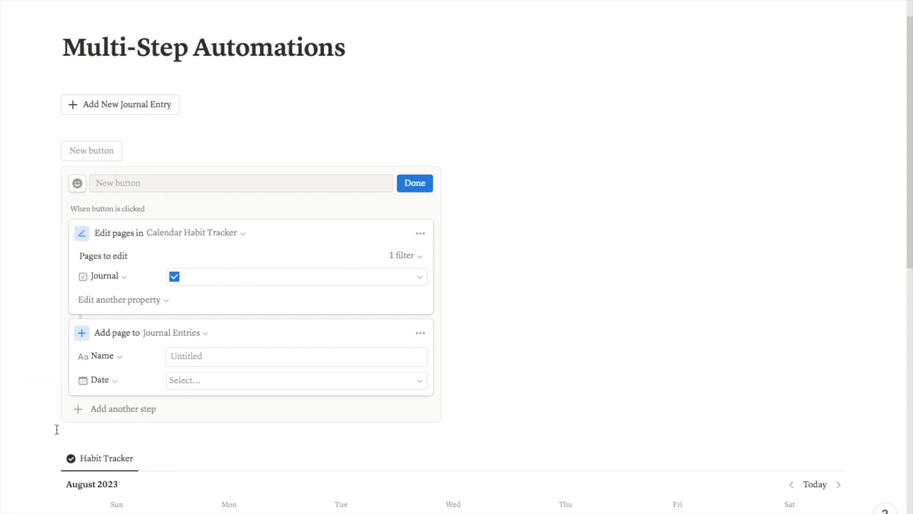
pyautogui.click(203, 380)
pyautogui.click(318, 441)
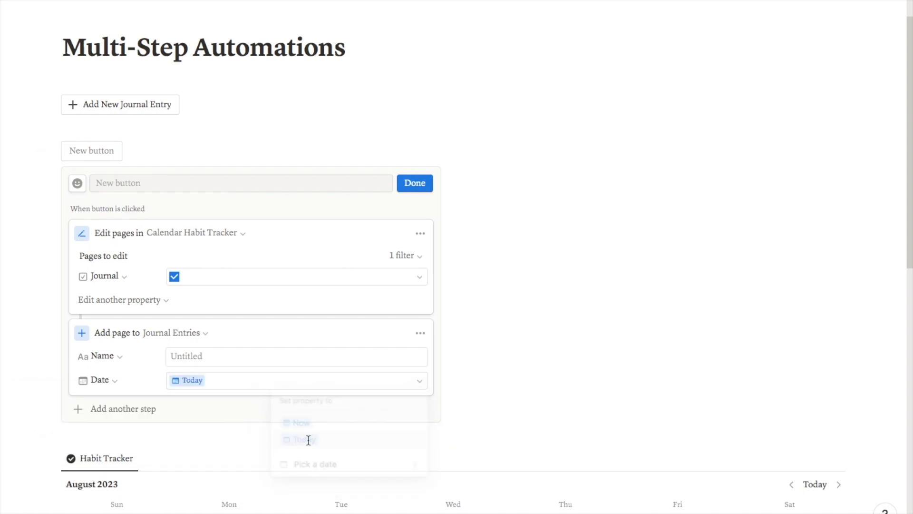
# - Add a third button step that opens the newly added page in Side peek
pyautogui.click(105, 410)
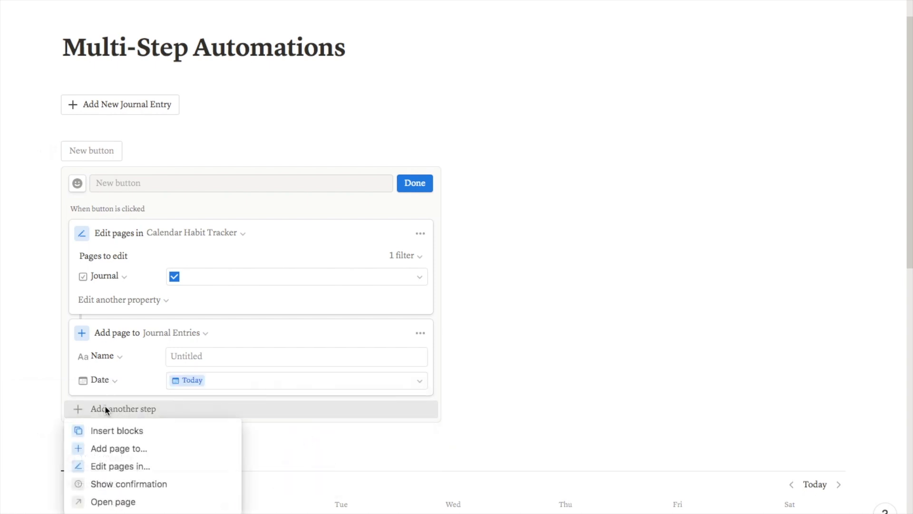
pyautogui.click(113, 503)
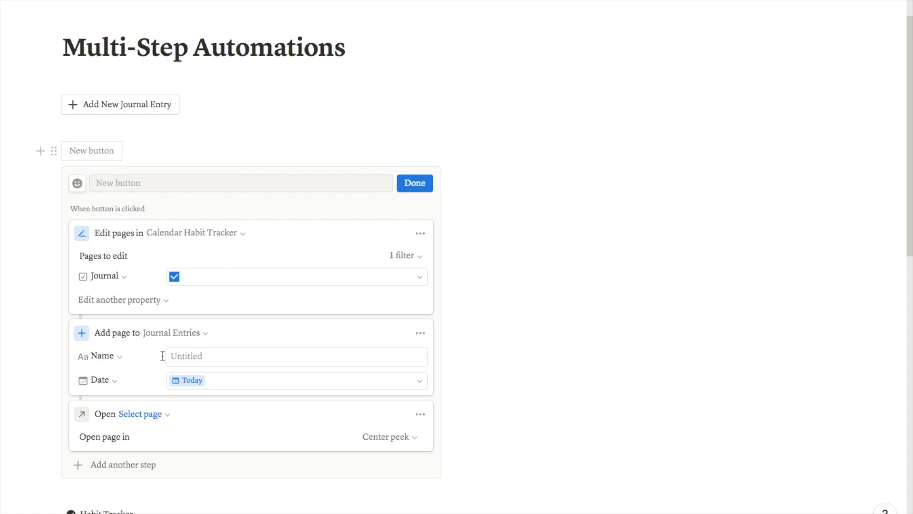
pyautogui.click(142, 414)
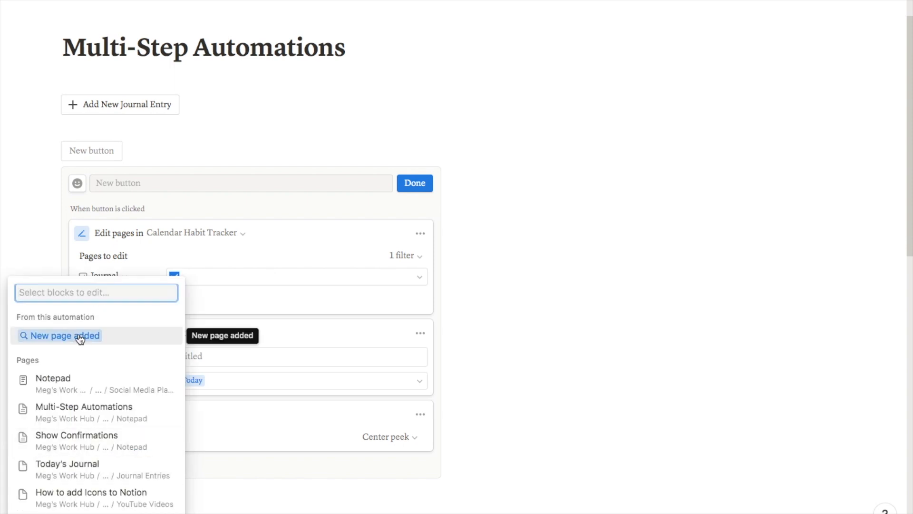
pyautogui.click(105, 336)
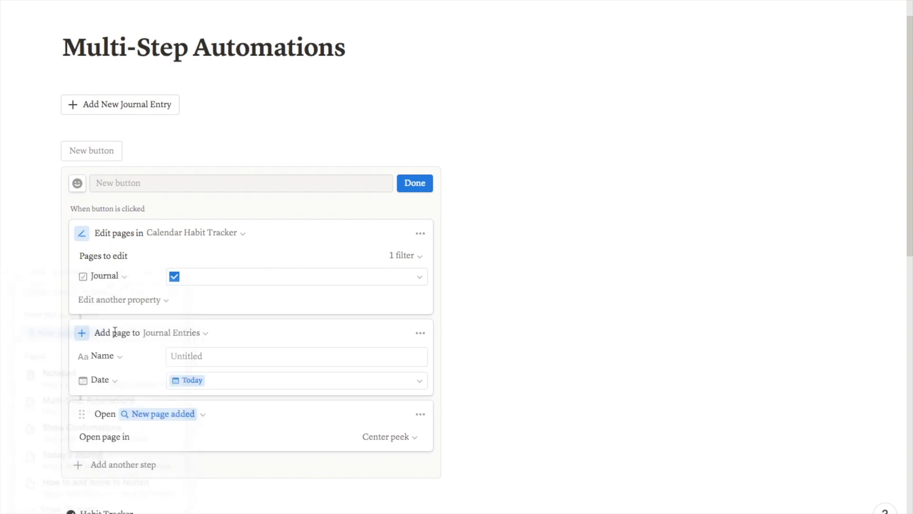
pyautogui.click(389, 436)
pyautogui.click(330, 321)
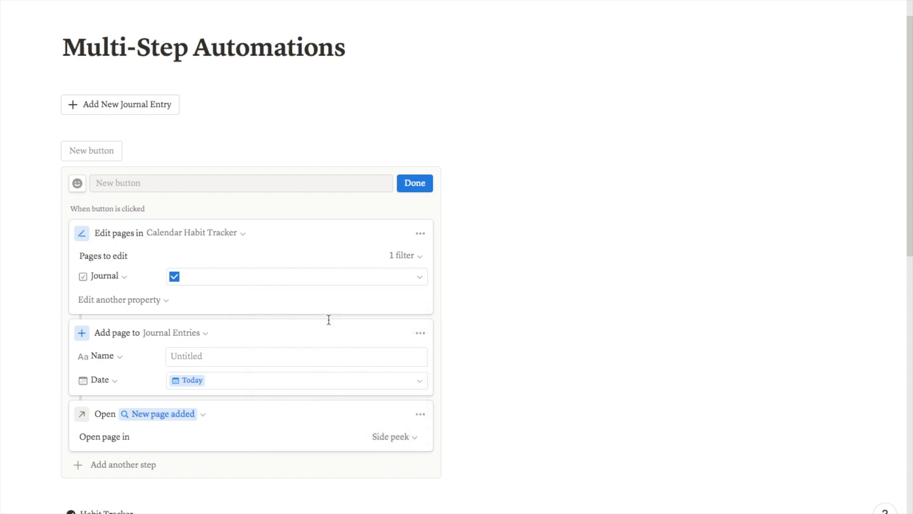
# - Name the button "Add New Journal Entry", give it a plus icon, and finish editing it
pyautogui.click(111, 185)
pyautogui.write('Add New Journal Entry')
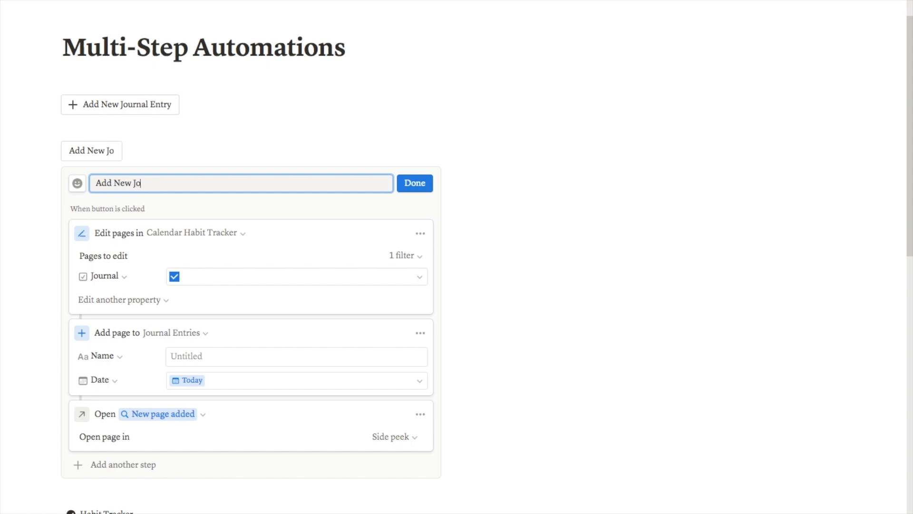
pyautogui.click(76, 187)
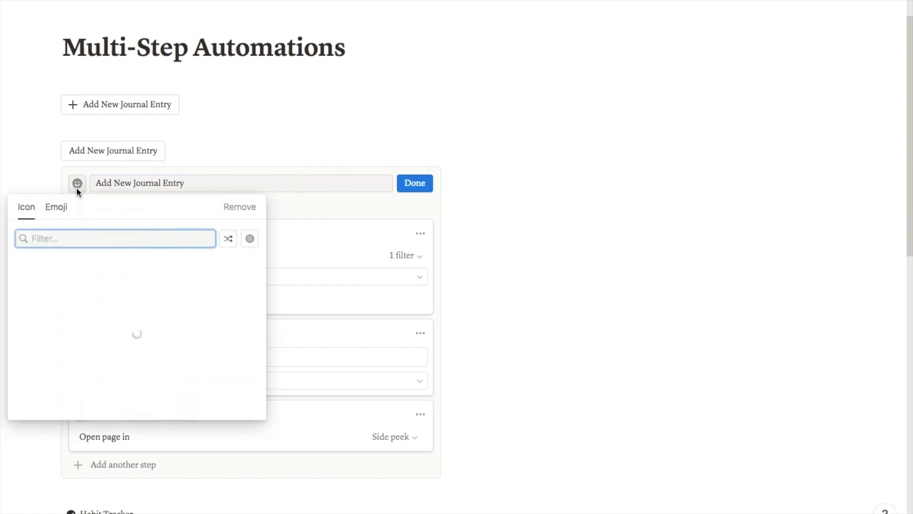
pyautogui.click(107, 285)
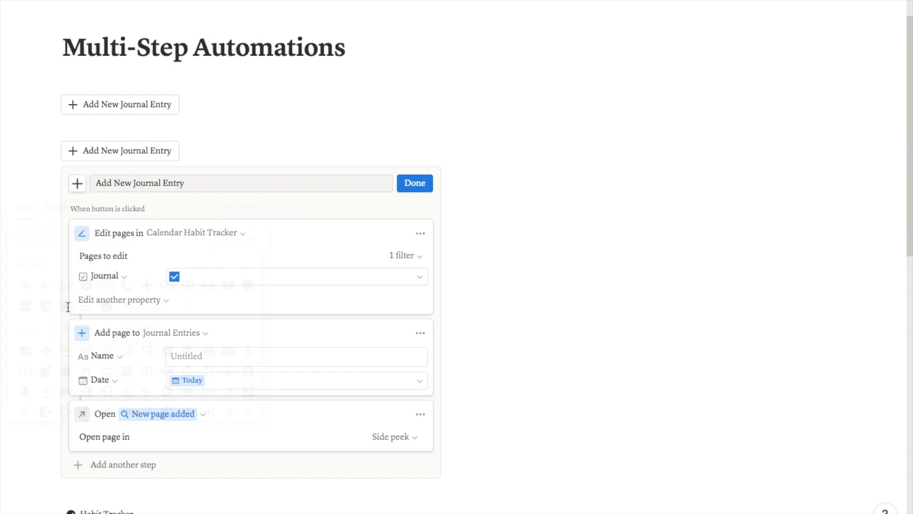
pyautogui.click(413, 183)
# - Run the new Add New Journal Entry button, title the created page "Entry 1", and check it in the Journal Entries table
pyautogui.scroll(1, 412, 190)
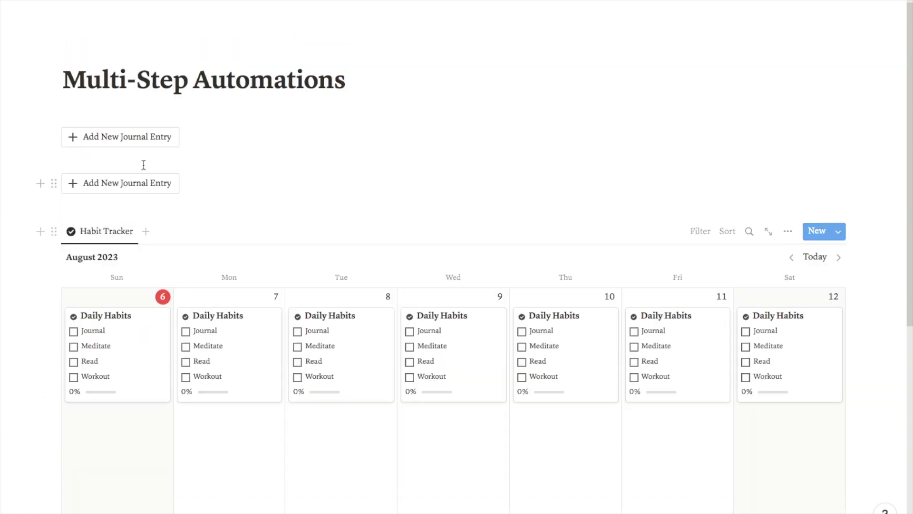
pyautogui.click(129, 184)
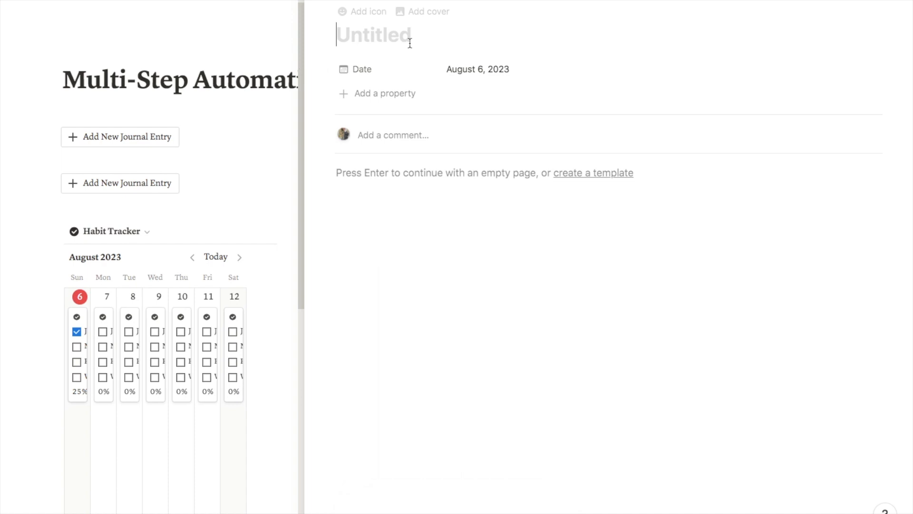
pyautogui.write('Entry 1')
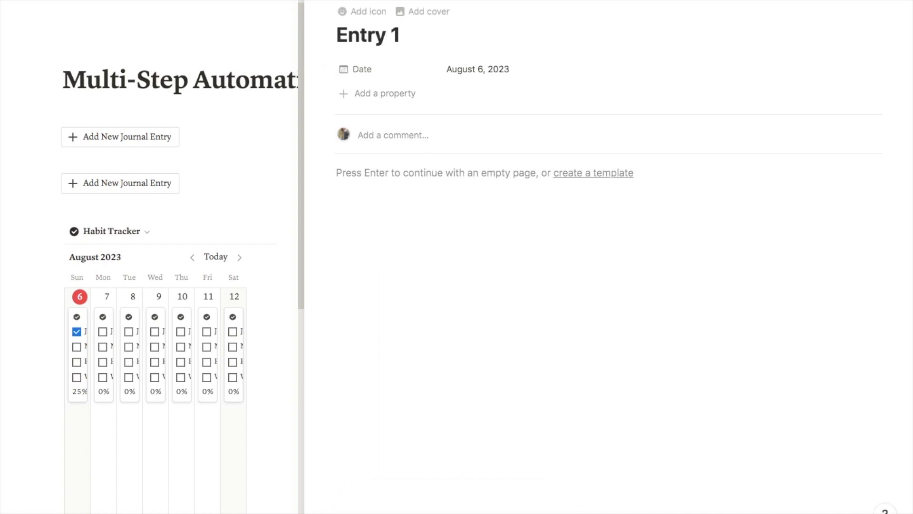
pyautogui.press('Escape')
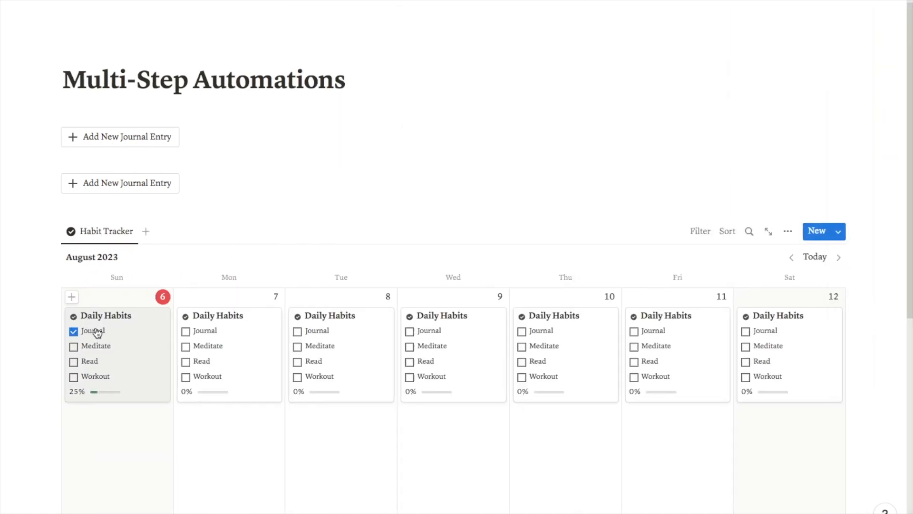
pyautogui.scroll(-6, 135, 269)
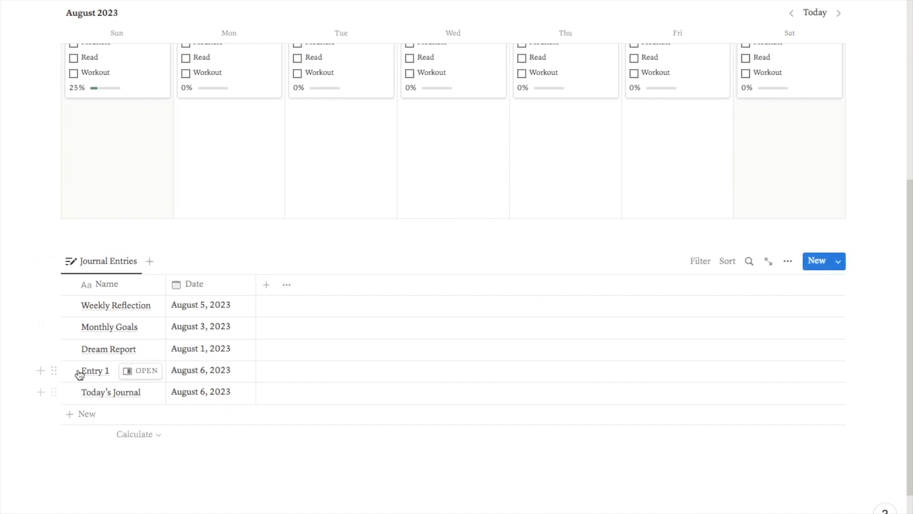